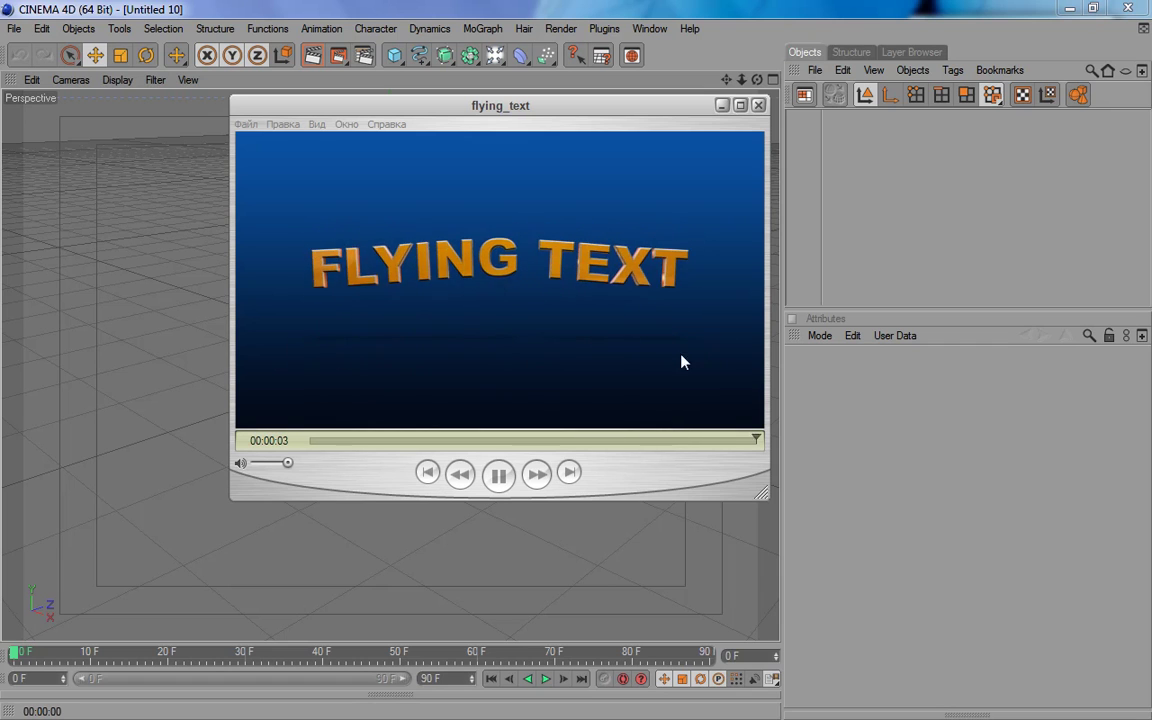
Close the flying_text preview player so the empty perspective scene shows.
left_click(722, 106)
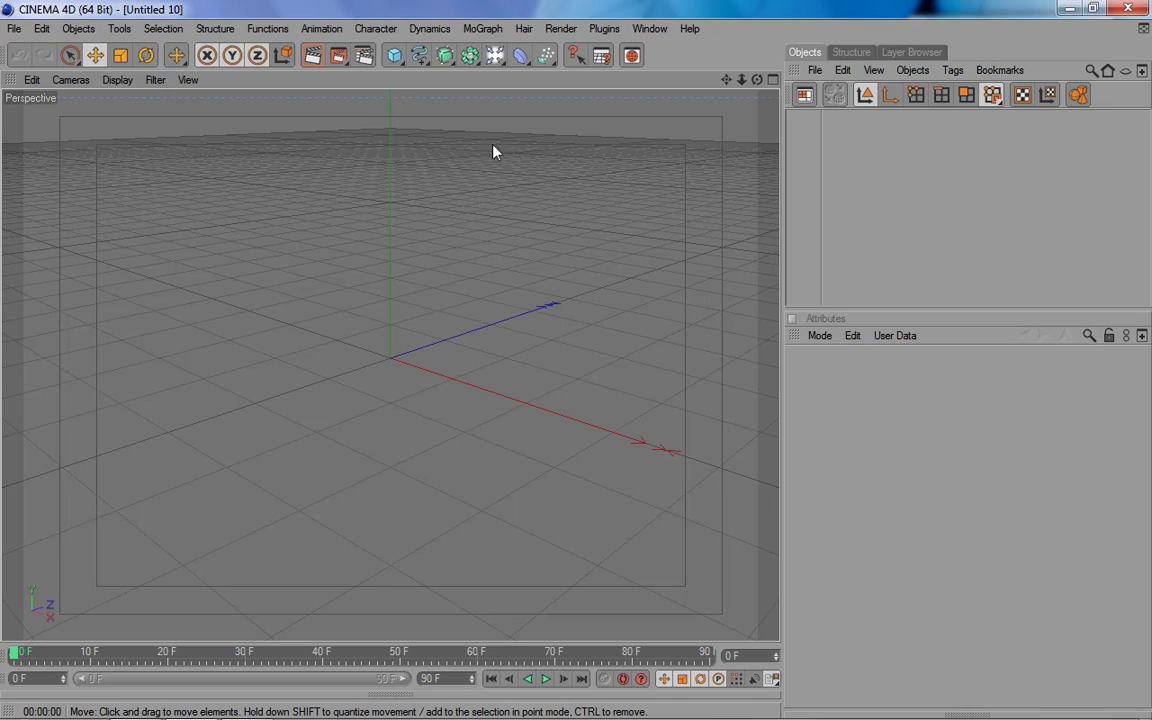
Choose the PAL D1/DV Widescreen Square Pixel output preset (1024×576, 25 fps) in Render Settings.
left_click(365, 56)
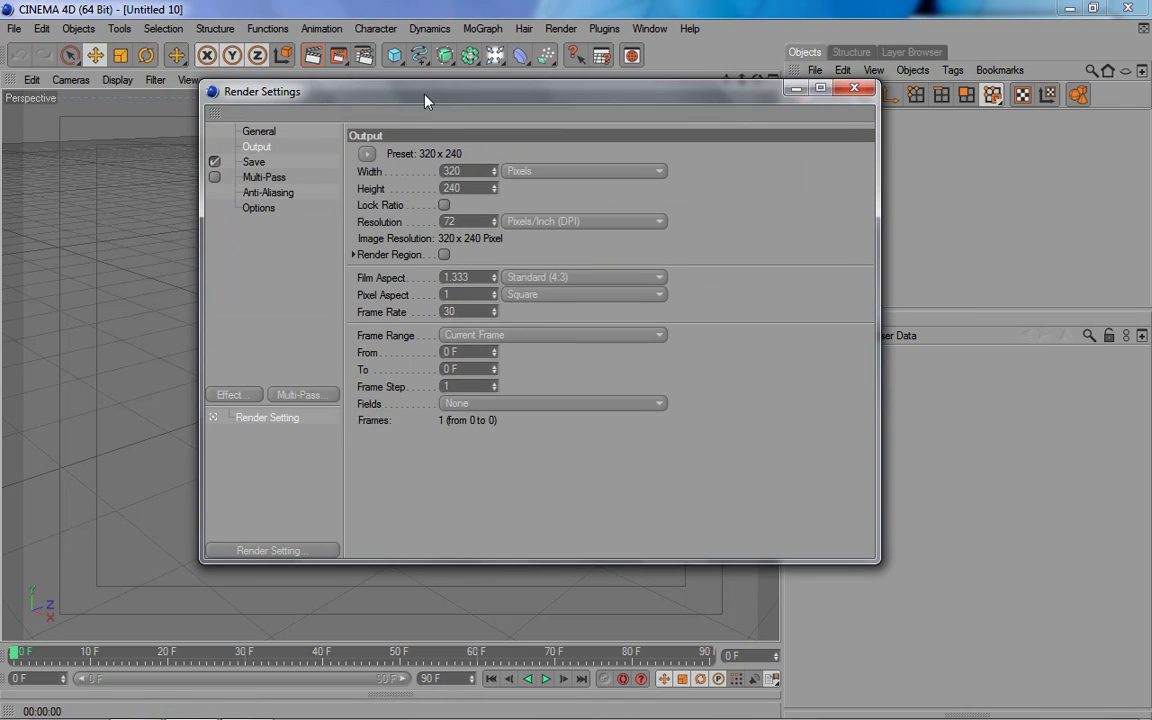
left_click(355, 146)
mouse_move(377, 197)
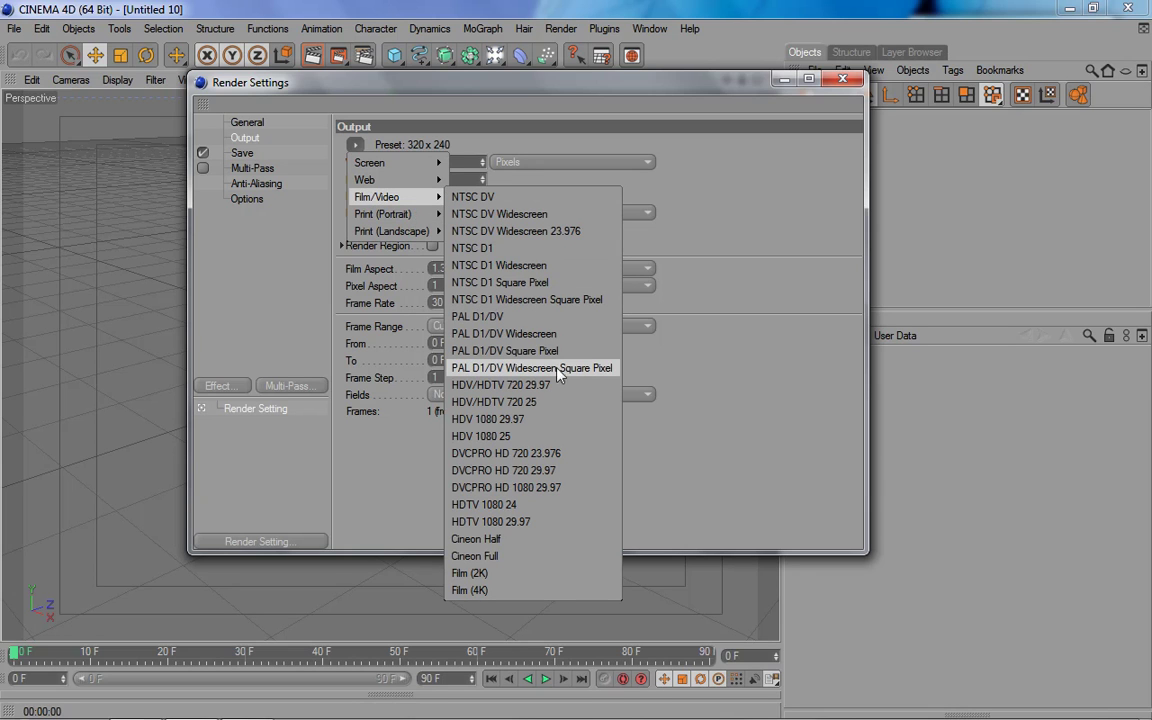
left_click(607, 369)
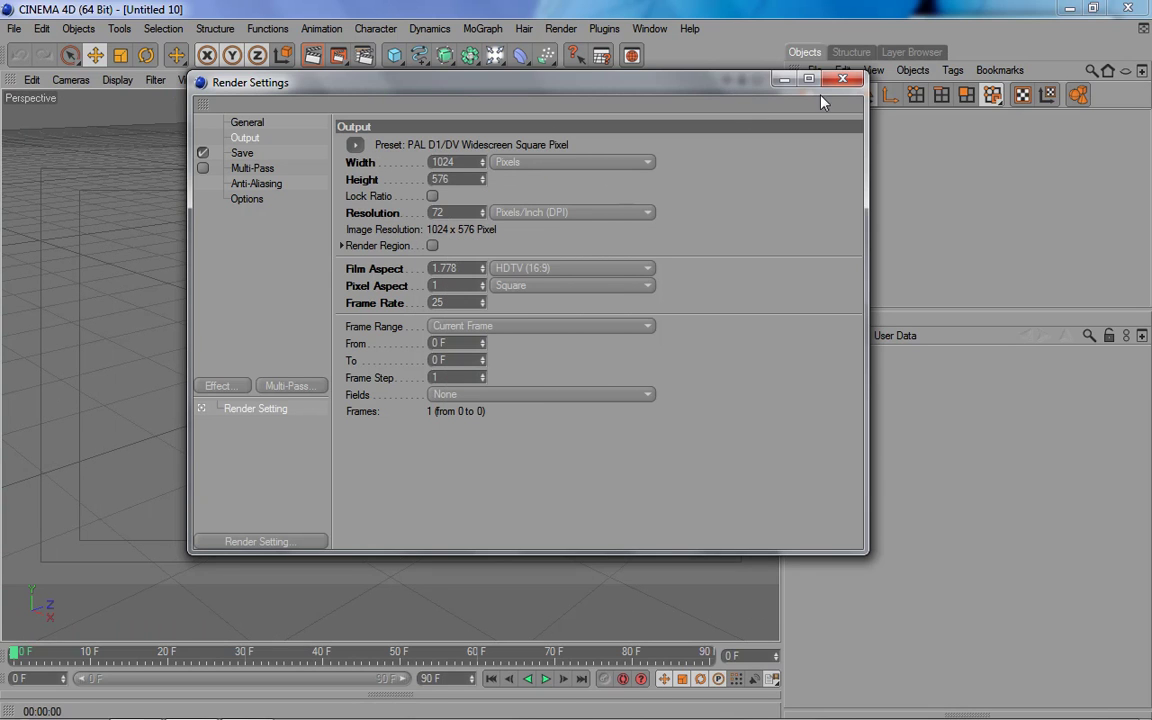
left_click(843, 79)
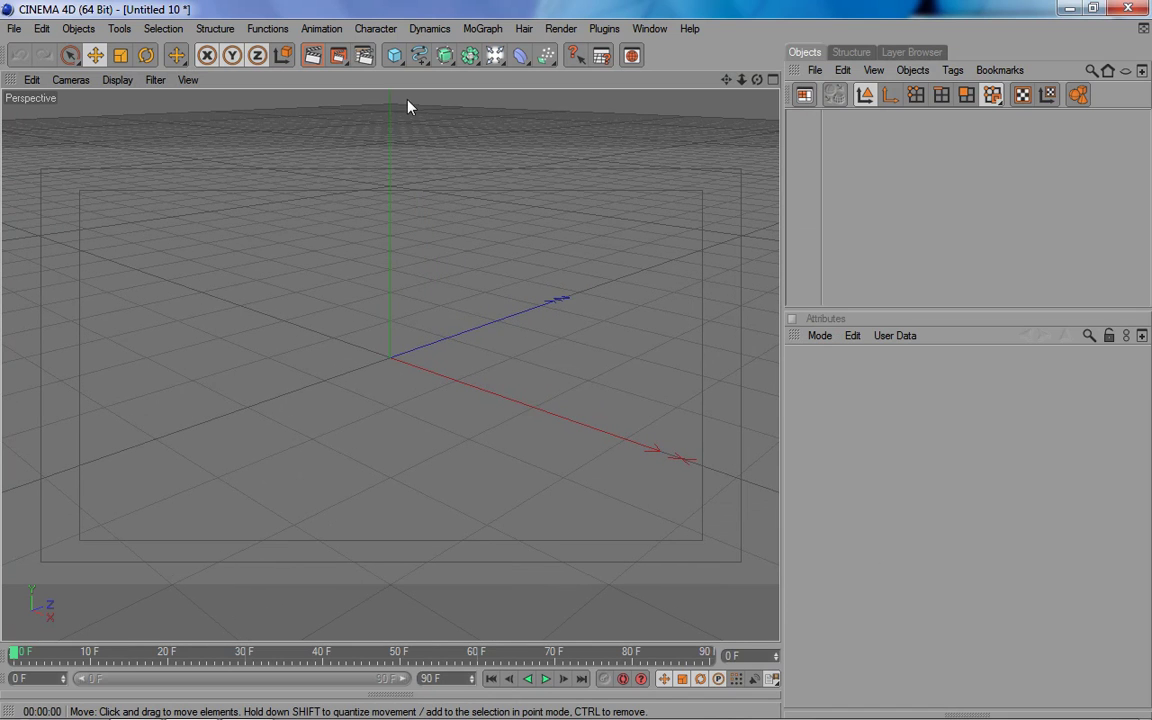
Dock the Character menu, add a bone and duplicate it into six bones.
left_click(375, 28)
mouse_move(406, 29)
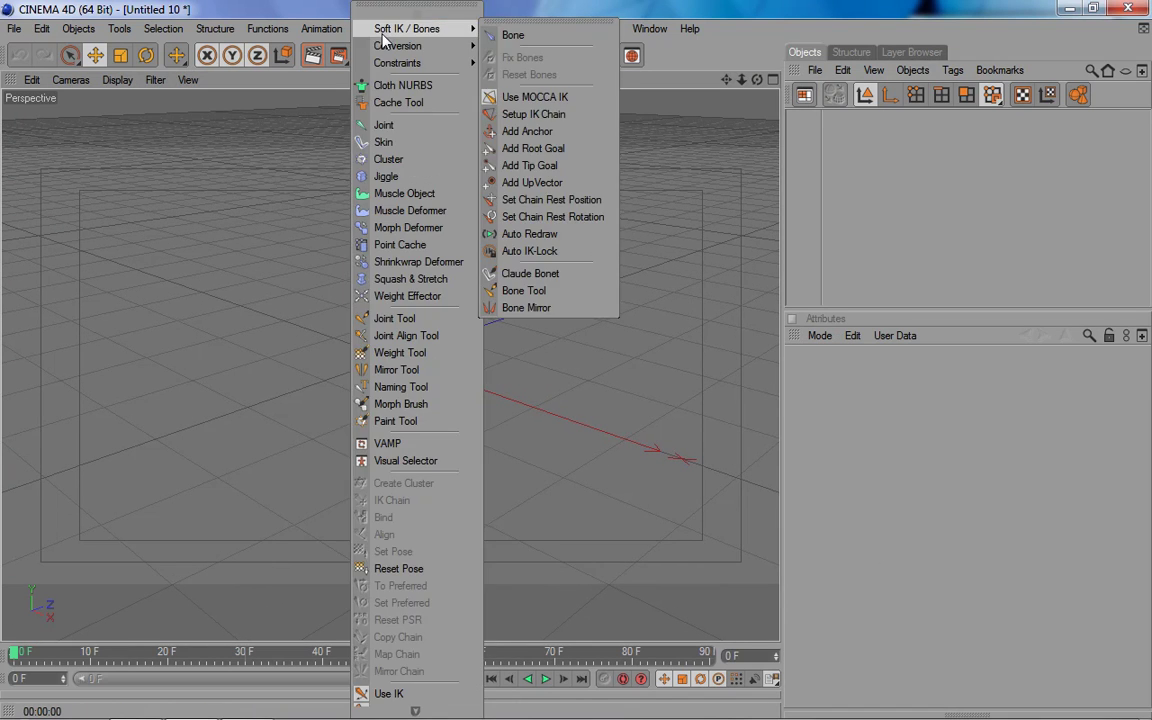
left_click(380, 18)
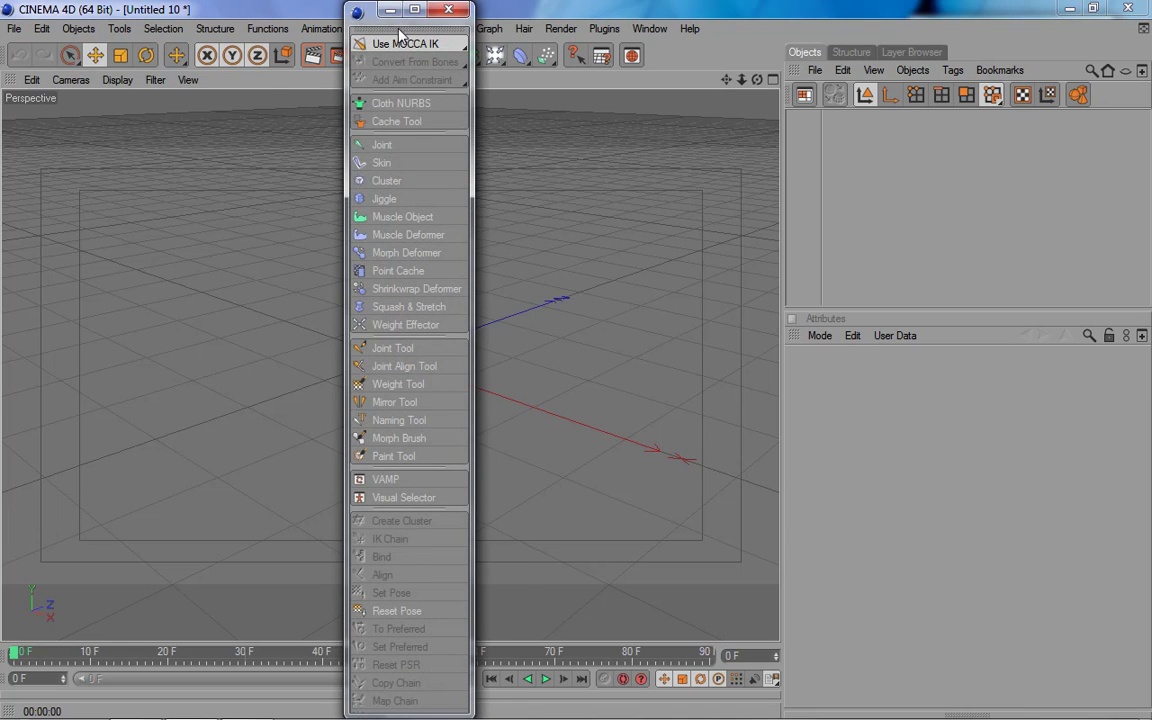
left_click_drag(400, 36, 236, 94)
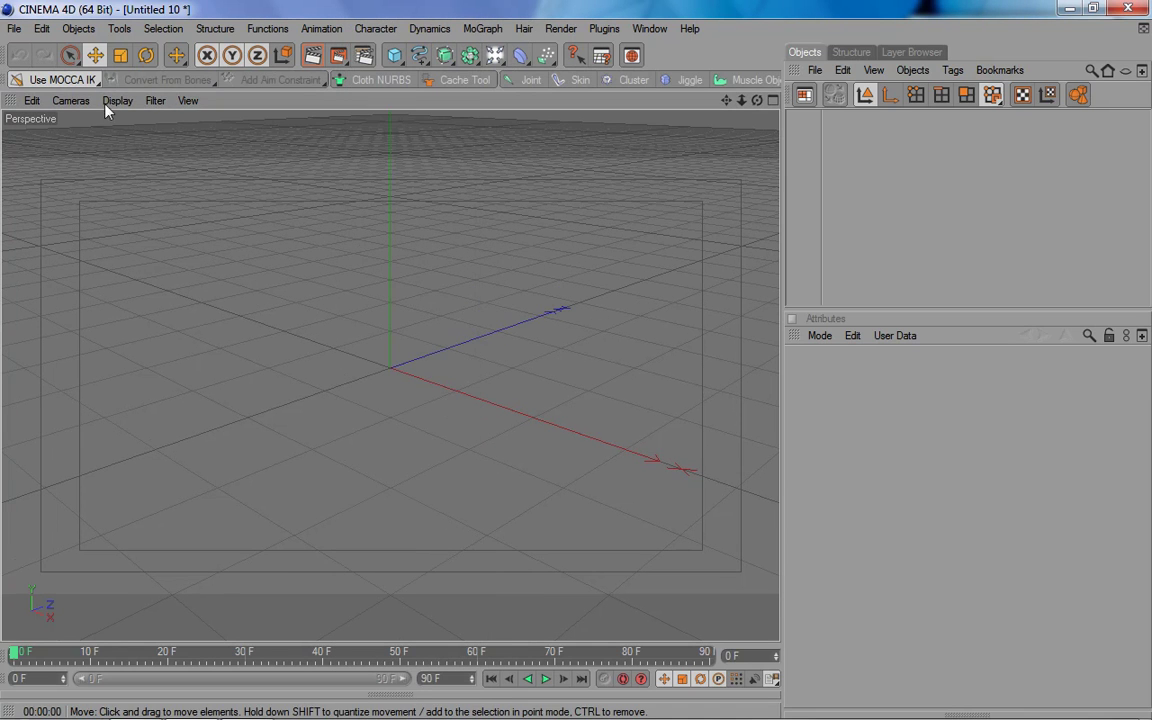
left_click(74, 71)
left_click(100, 89)
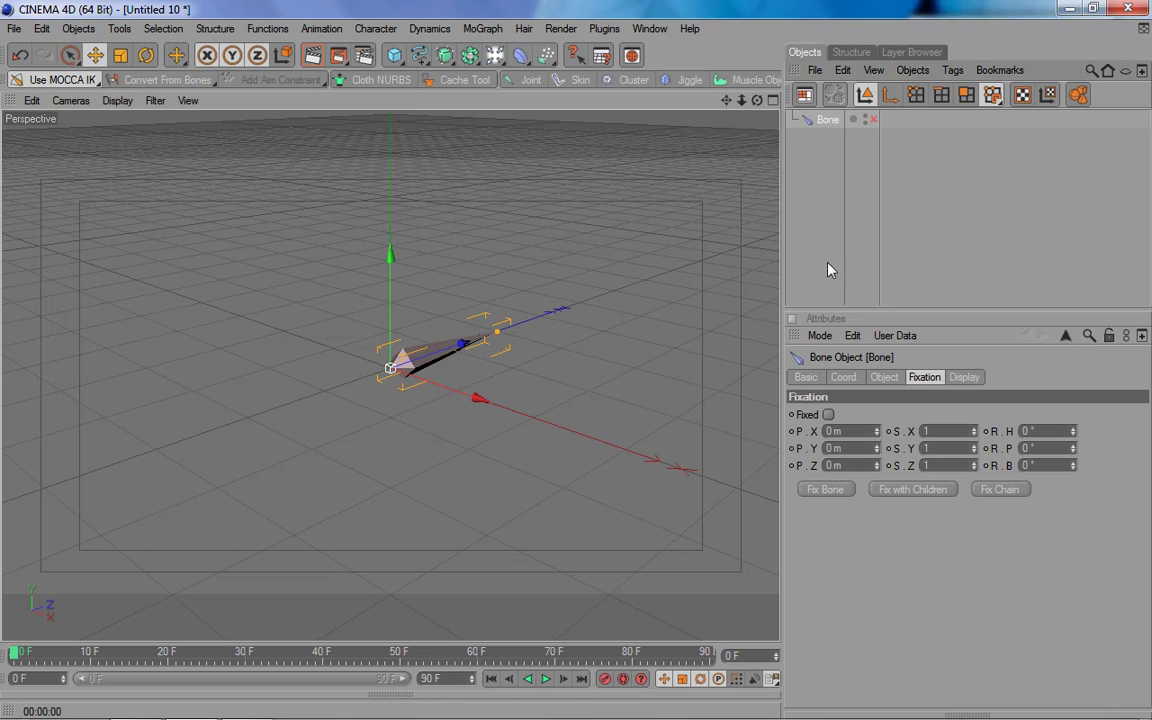
mouse_move(826, 120)
left_mouse_down("ctrl")
mouse_move(838, 162)
mouse_move(828, 226)
left_mouse_up("ctrl")
key("ctrl+a")
Rename the top bone to Main.
left_click(828, 226)
double_click(832, 119)
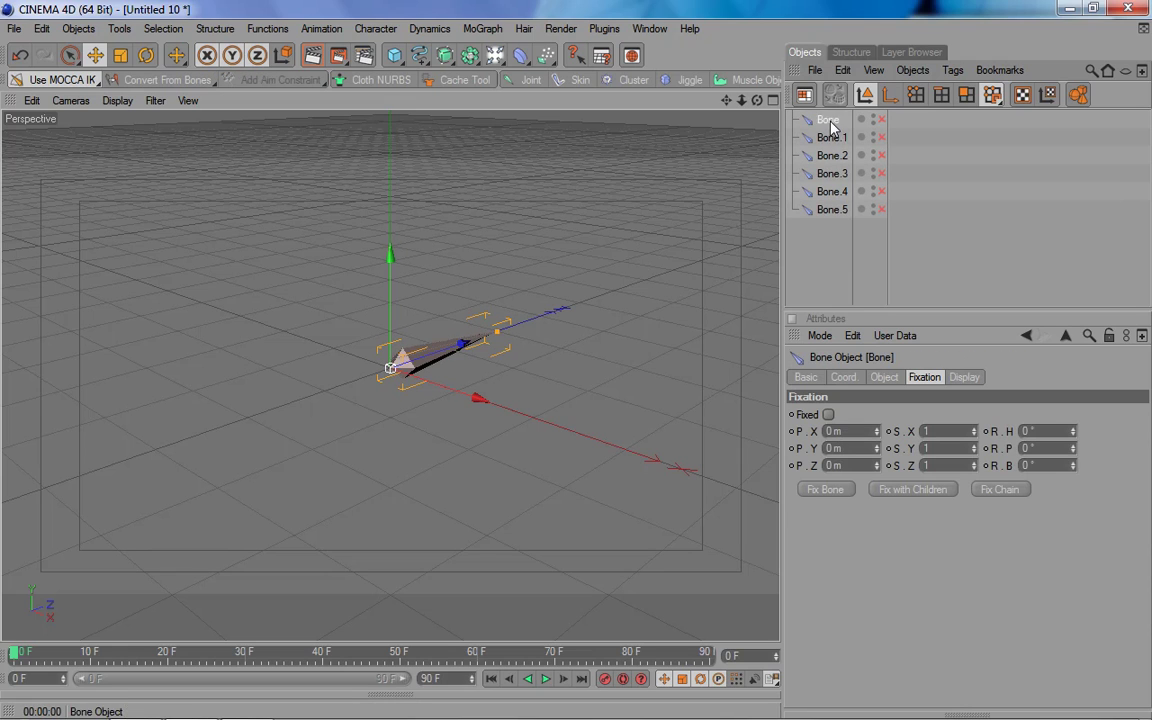
type("Main")
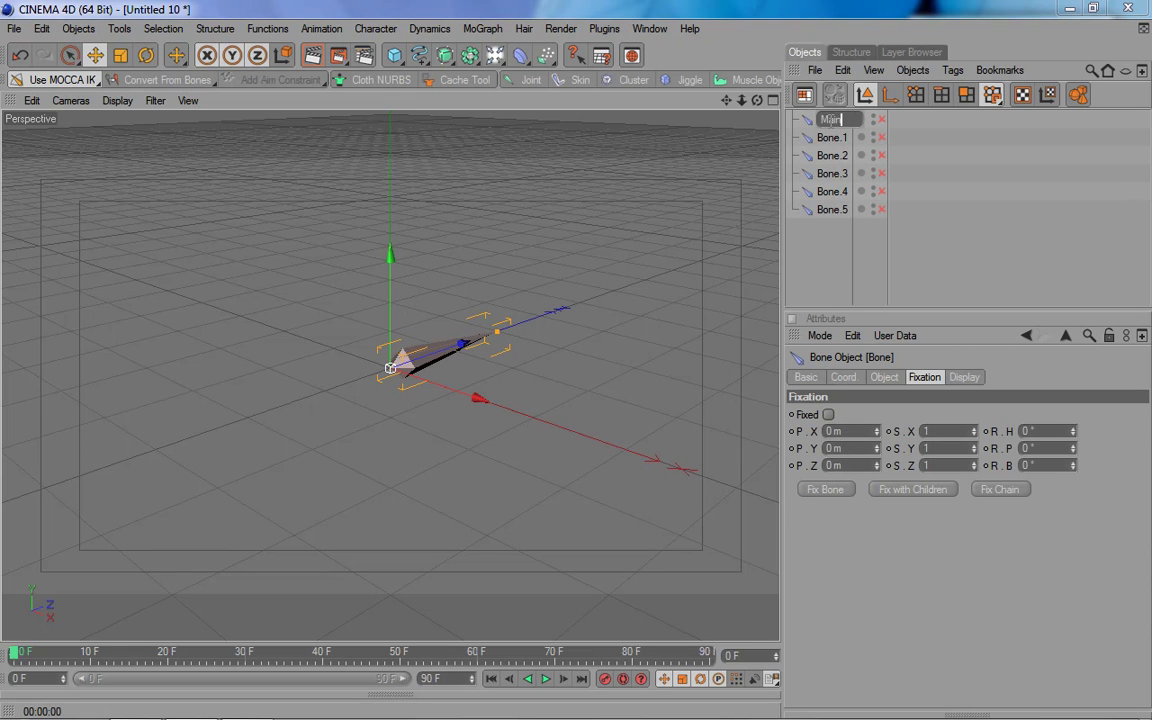
key("Return")
Set the Object Length of Bone.1 through Bone.5 to 100 m.
left_click(830, 140)
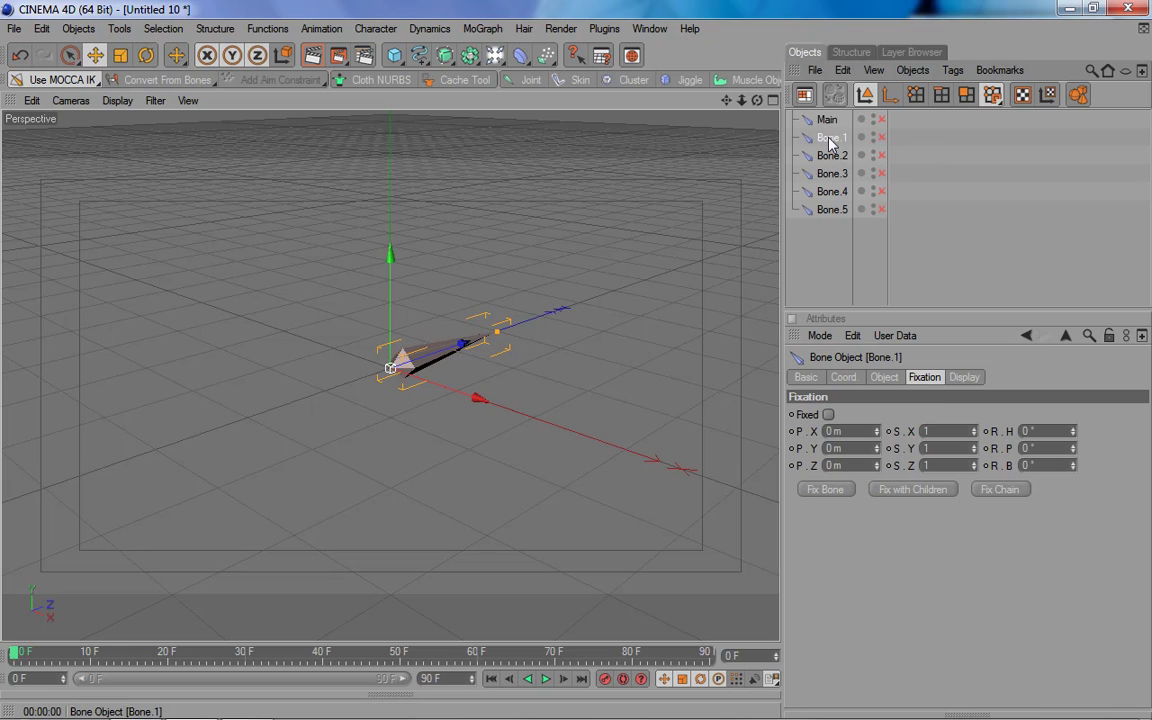
left_click(832, 210, "shift")
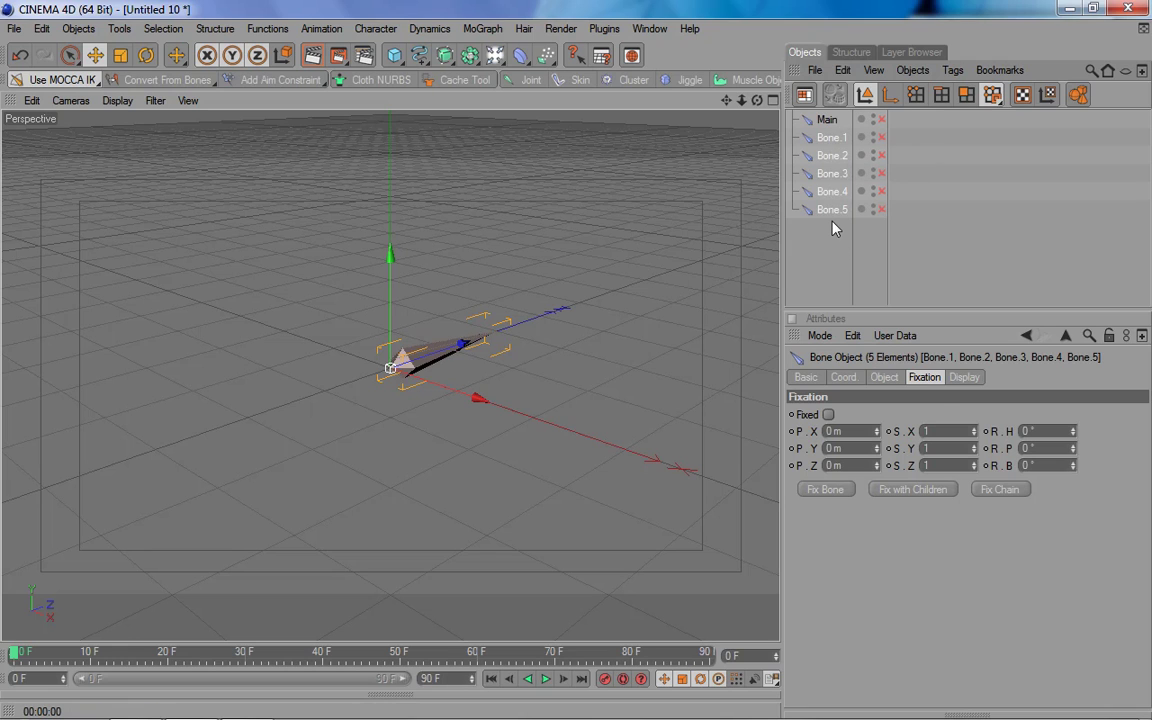
left_click(884, 377)
double_click(918, 476)
type("100")
key("Return")
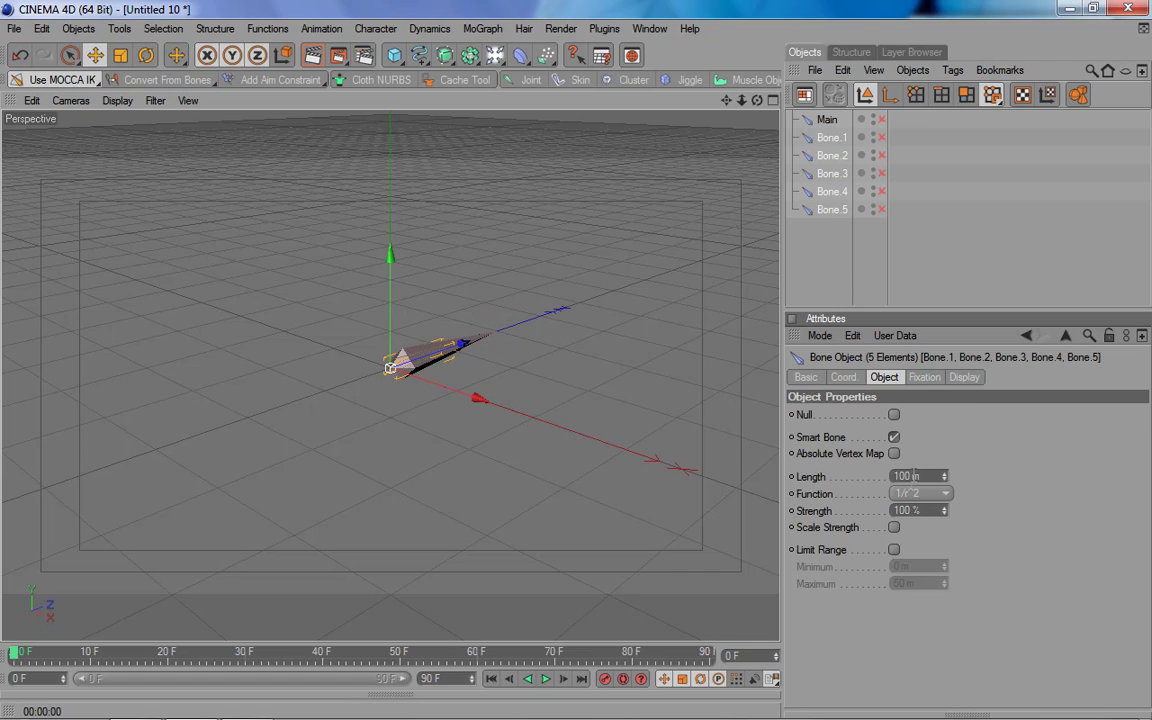
Space Bone.1–Bone.5 along Z with P.Z set to num*100.
left_click(845, 377)
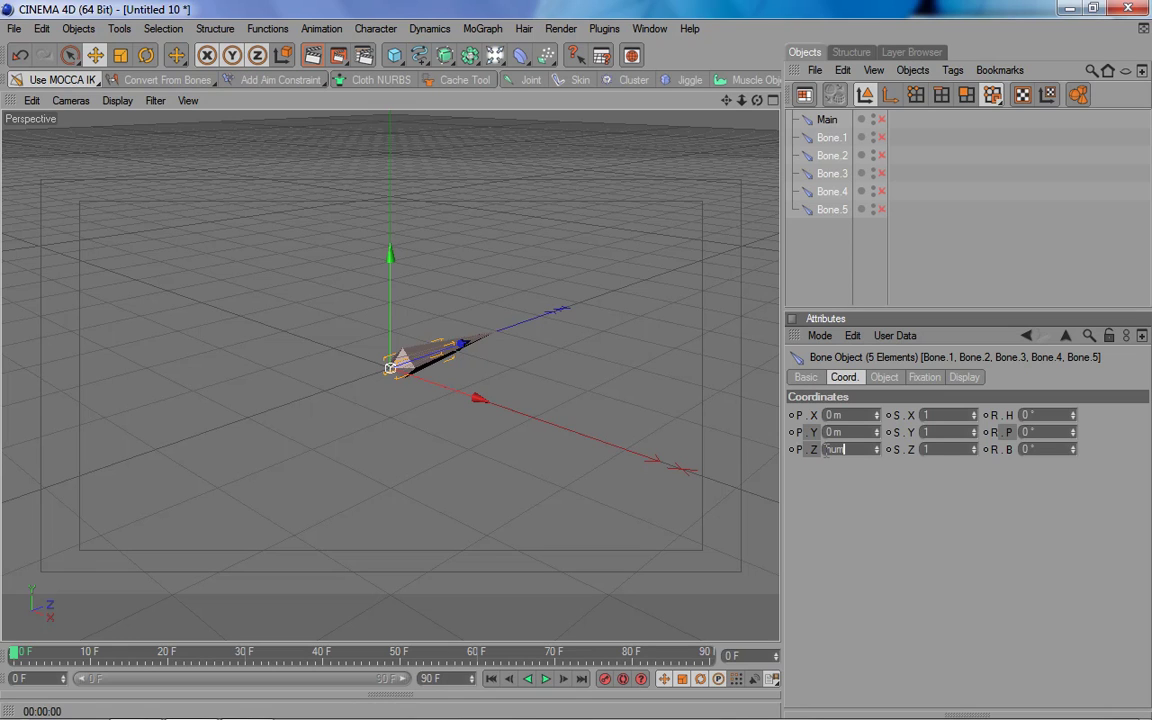
key("Return")
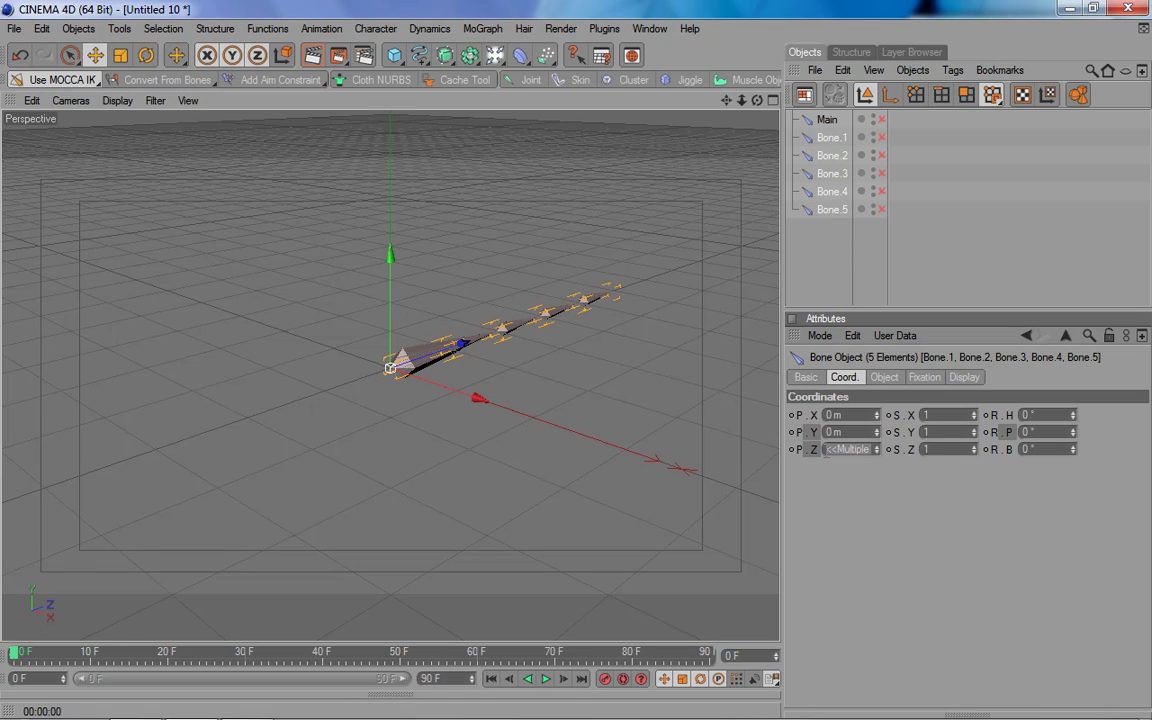
left_click_drag(527, 323, 506, 356, "alt")
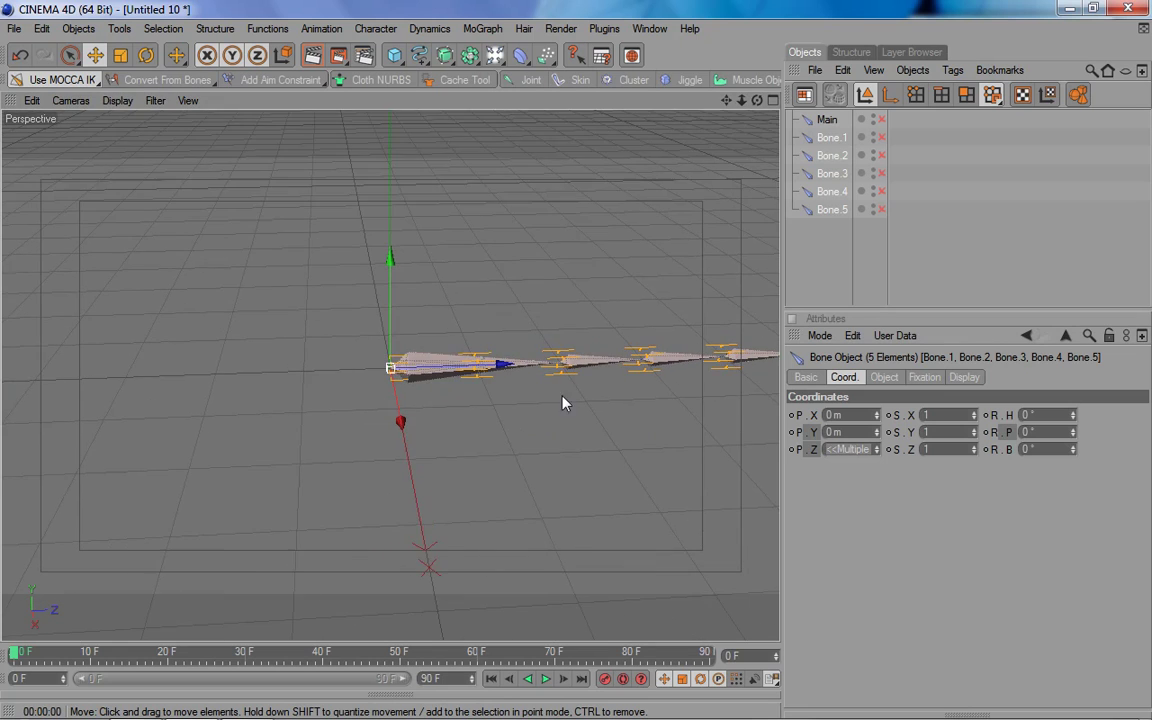
Tick Null on Main's Object tab and nest Bone.2 under Bone.1.
left_click(826, 119)
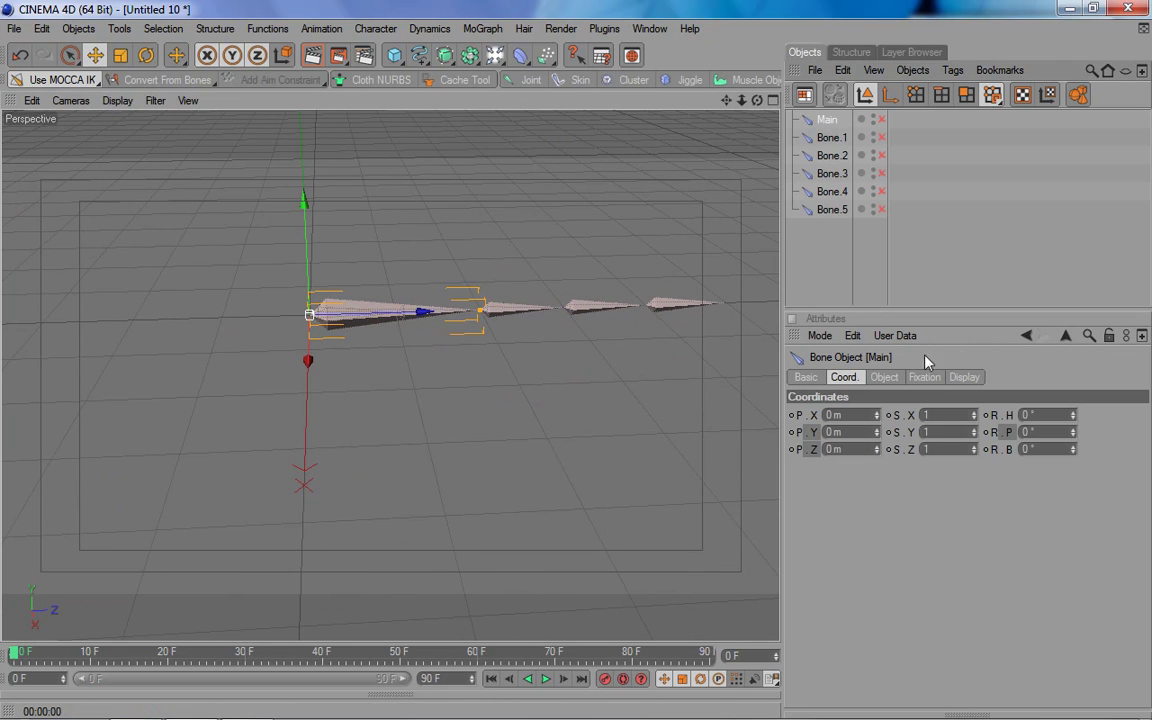
left_click(882, 378)
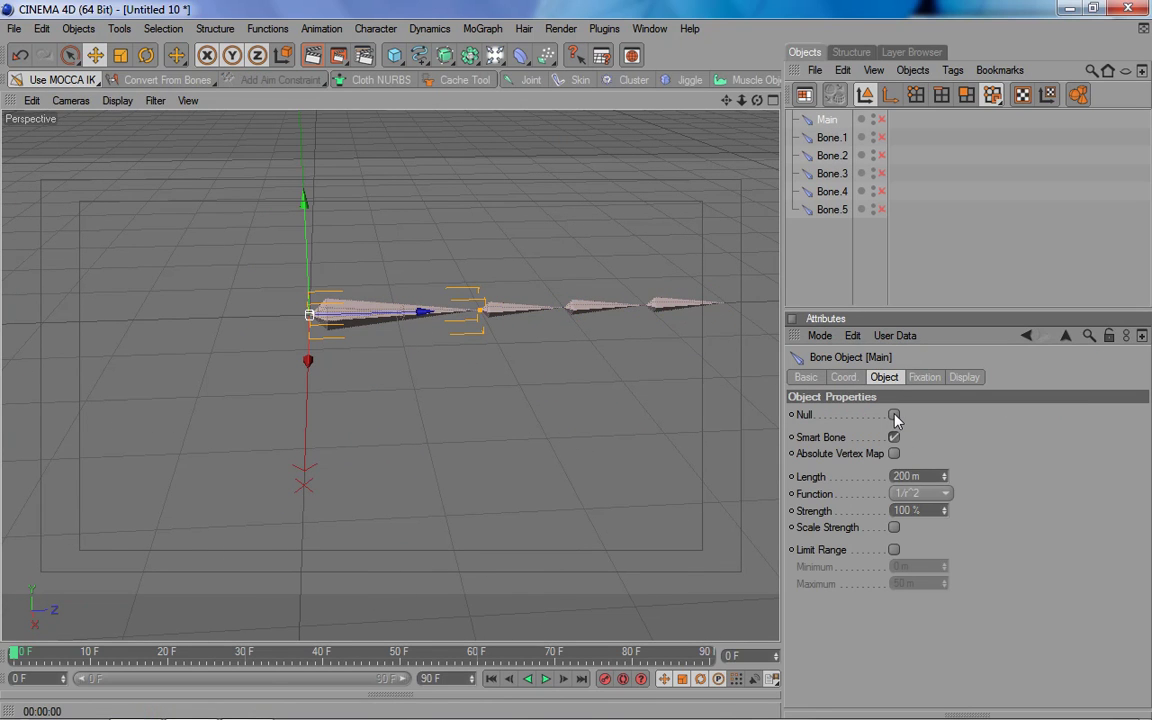
left_click(894, 415)
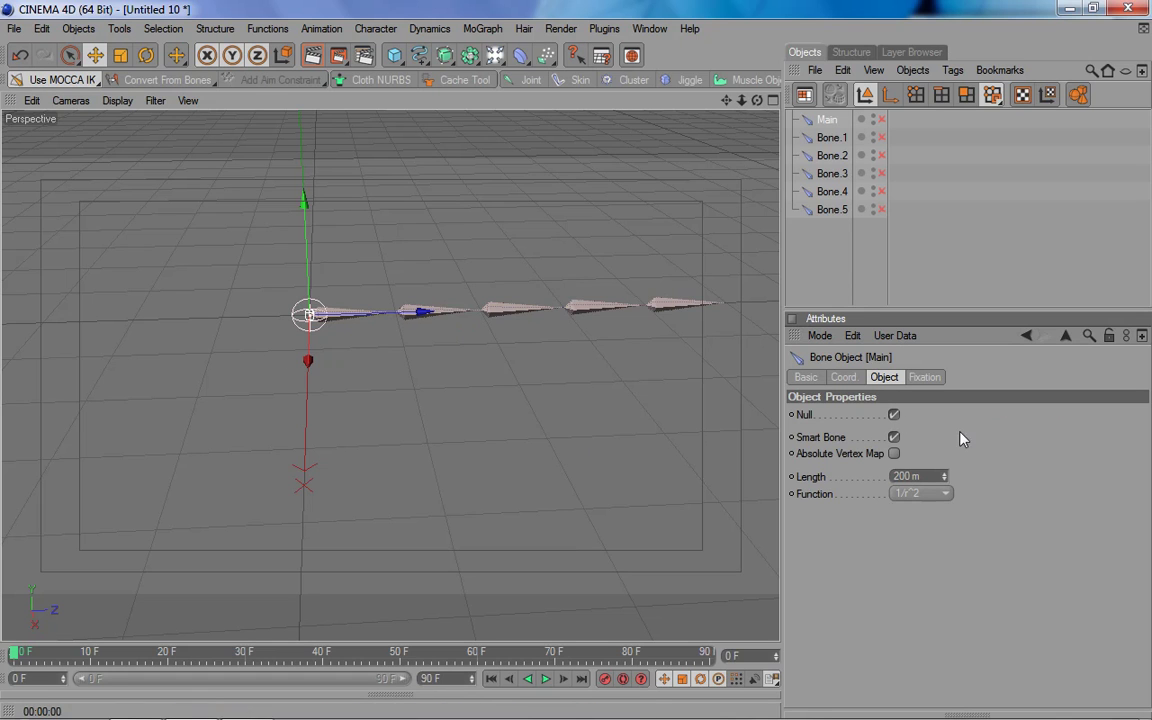
left_click_drag(486, 432, 480, 432, "alt")
mouse_move(826, 155)
left_mouse_down()
mouse_move(838, 142)
mouse_move(870, 194)
left_mouse_up()
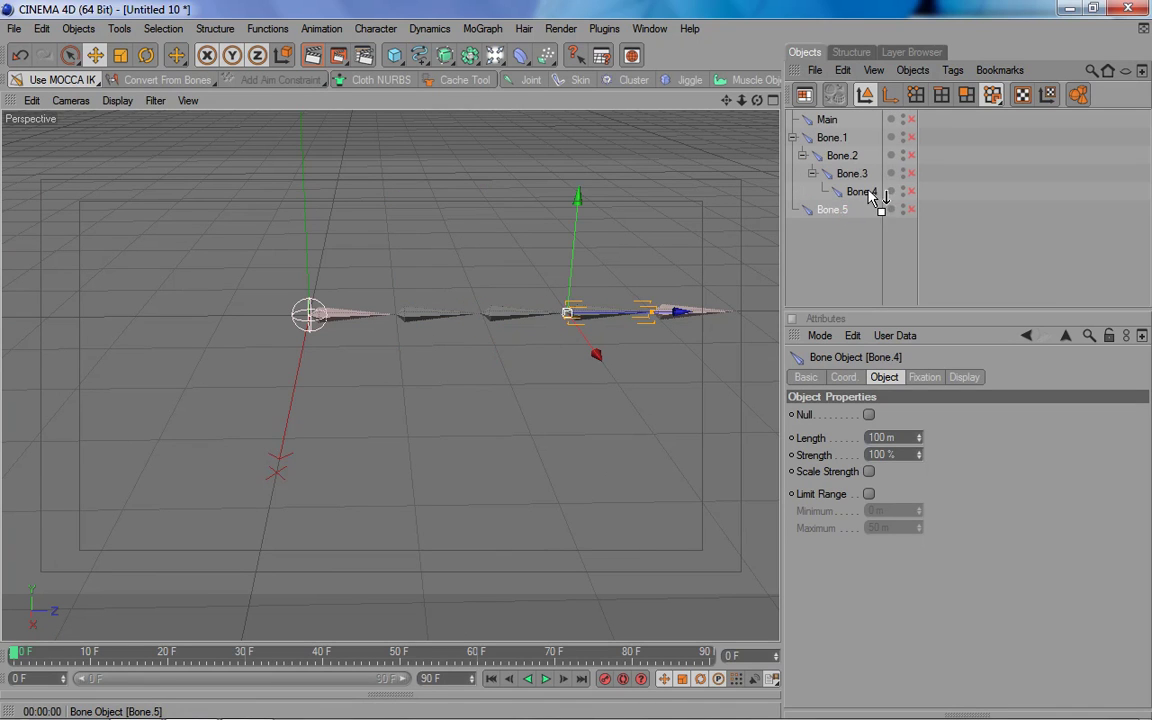
Rename the bone chain Right and duplicate it as a chain named Left.
double_click(830, 137)
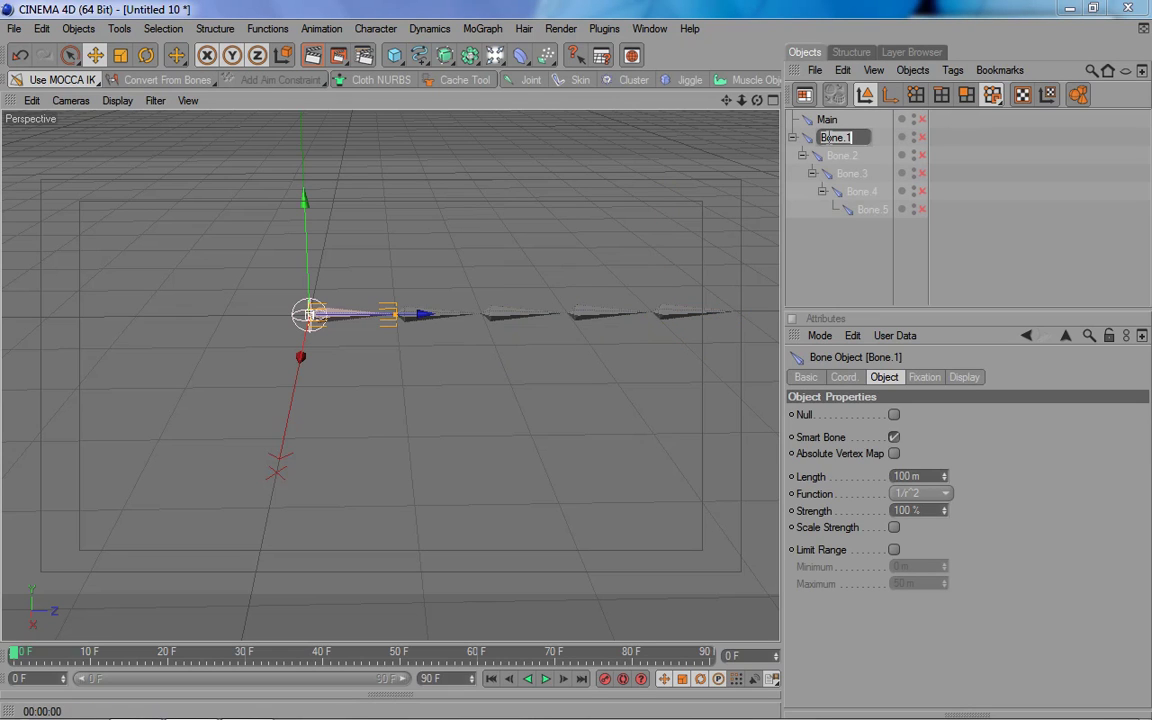
type("Righ")
type("t")
key("Return")
left_click(793, 137)
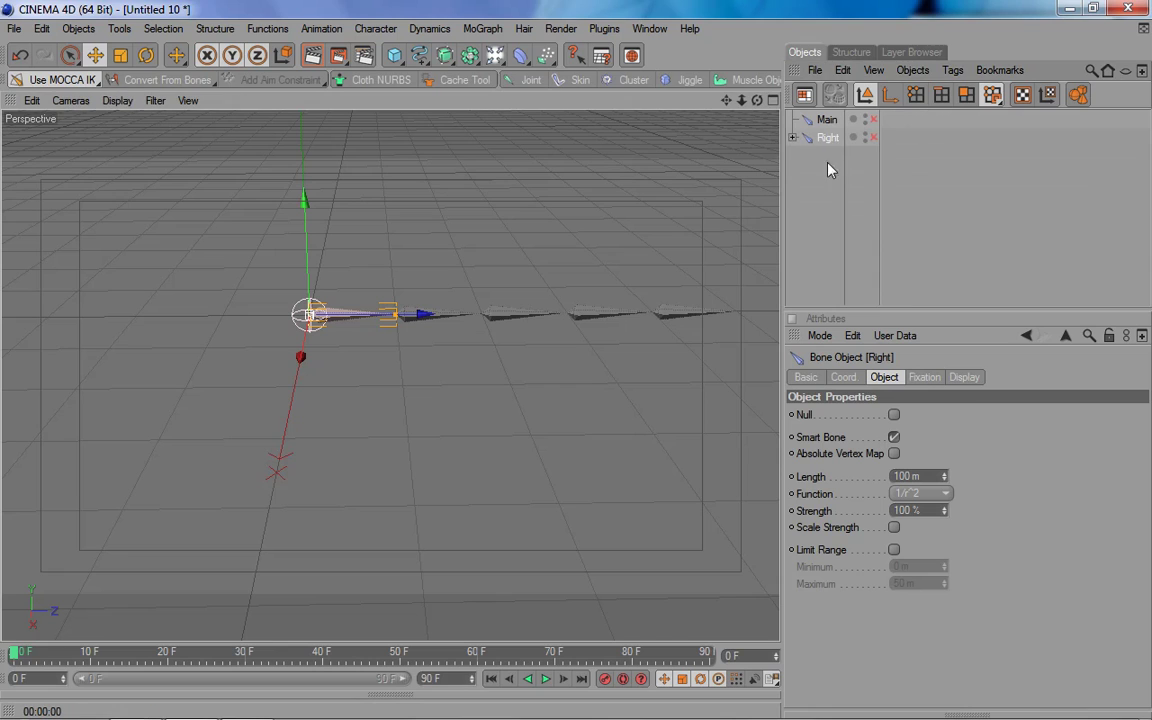
left_click_drag(835, 150, 836, 168, "ctrl")
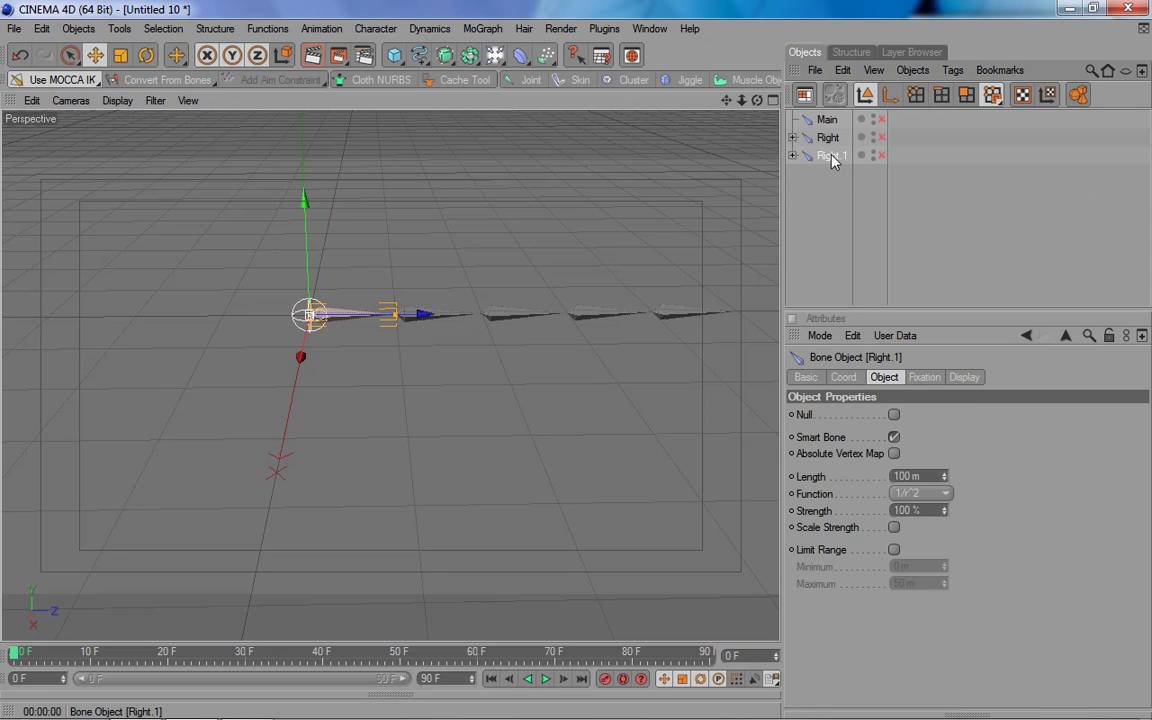
double_click(831, 156)
type("Left")
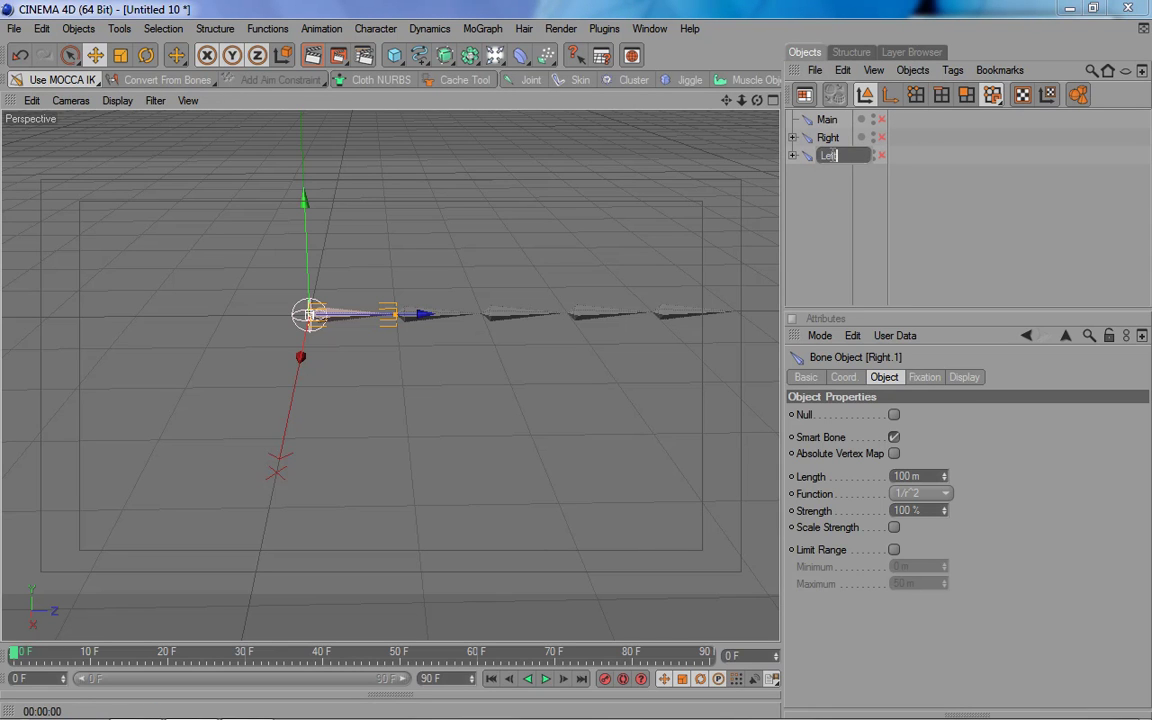
key("Return")
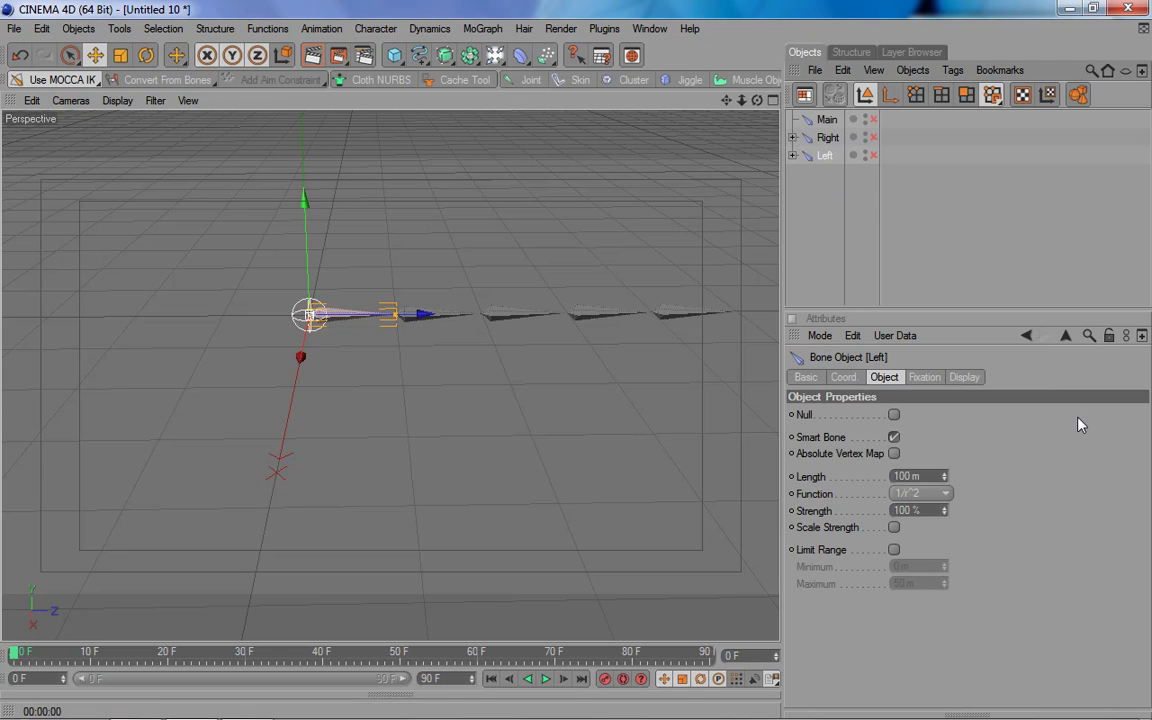
Turn the Left chain to R.H 180° and frame it in the view.
left_click(843, 377)
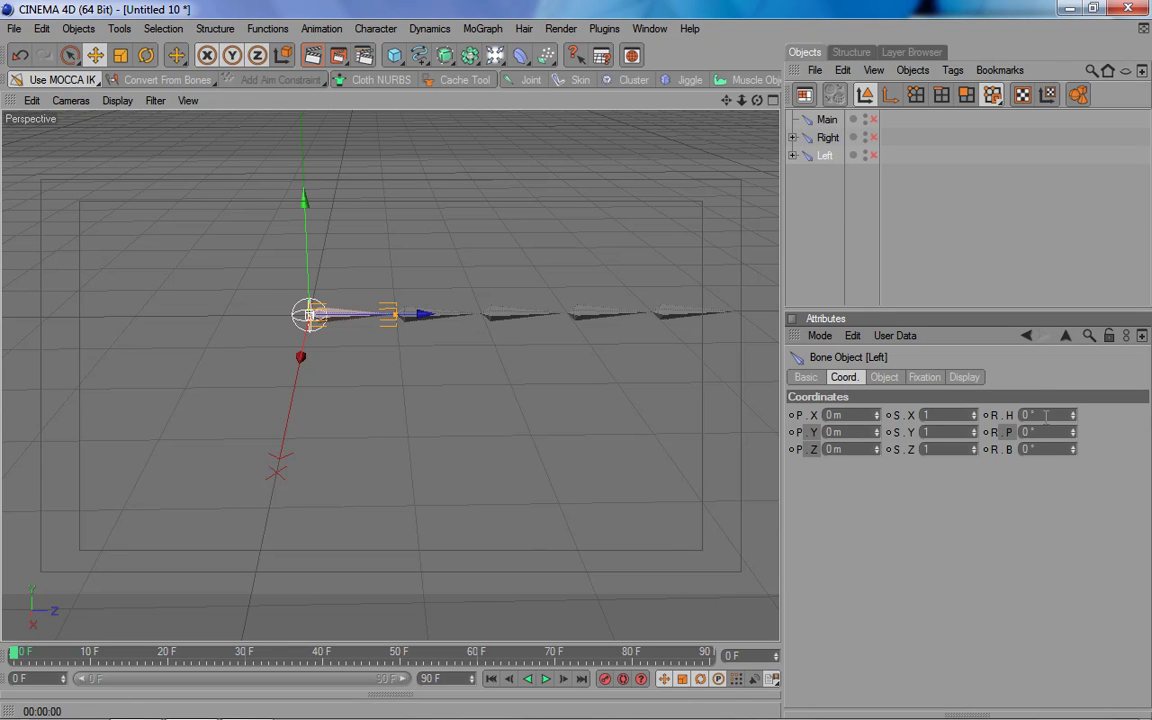
type("180")
key("Return")
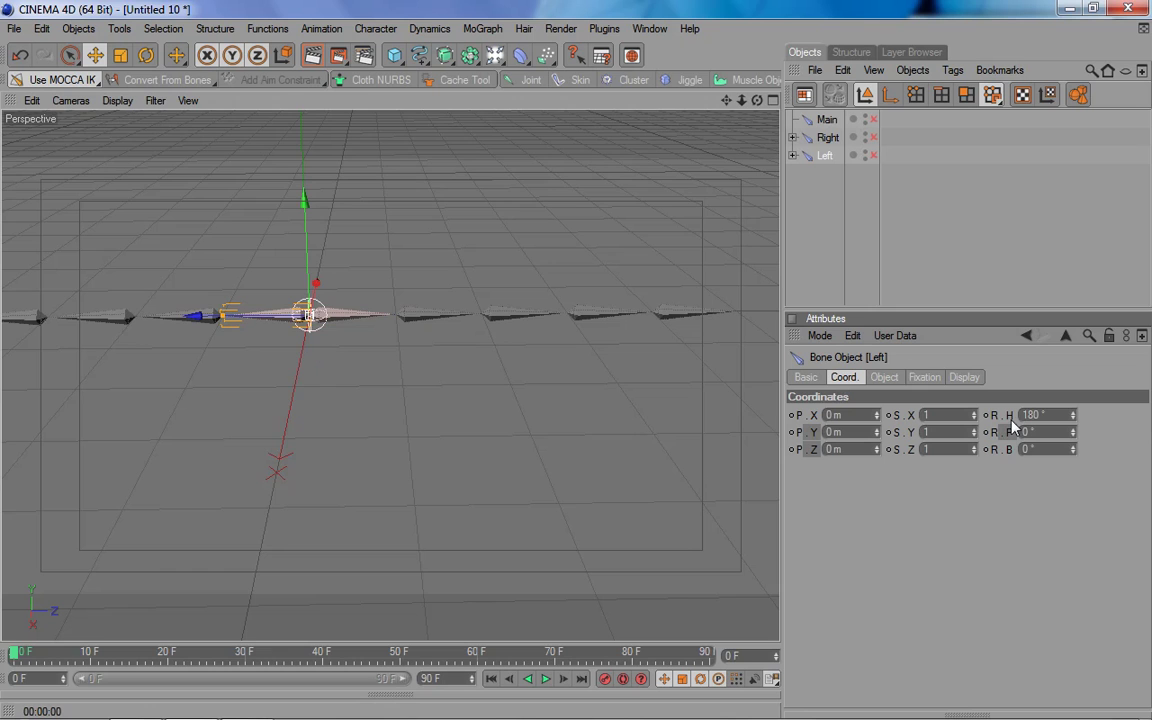
mouse_move(566, 373)
left_mouse_down("alt")
mouse_move(504, 399)
mouse_move(470, 390)
mouse_move(560, 418)
mouse_move(540, 430)
mouse_move(540, 420)
left_mouse_up("alt")
key("o")
Parent the Right and Left chains under Main.
left_click(840, 184)
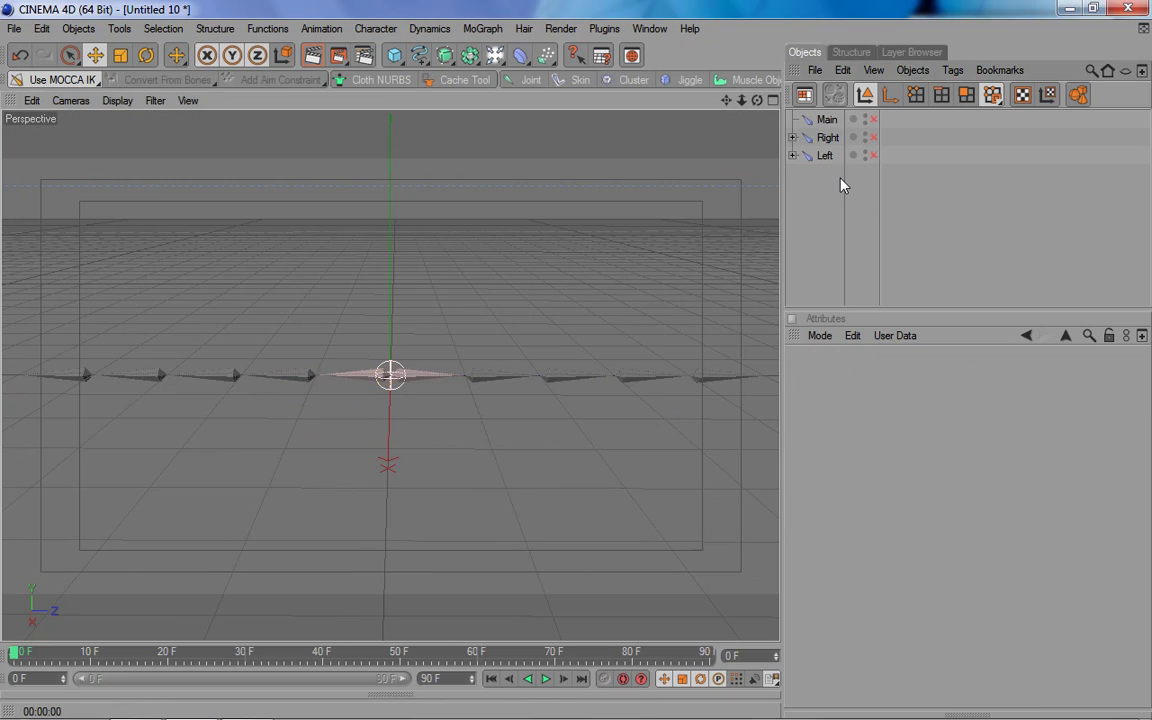
left_click(828, 138)
left_click(825, 155, "shift")
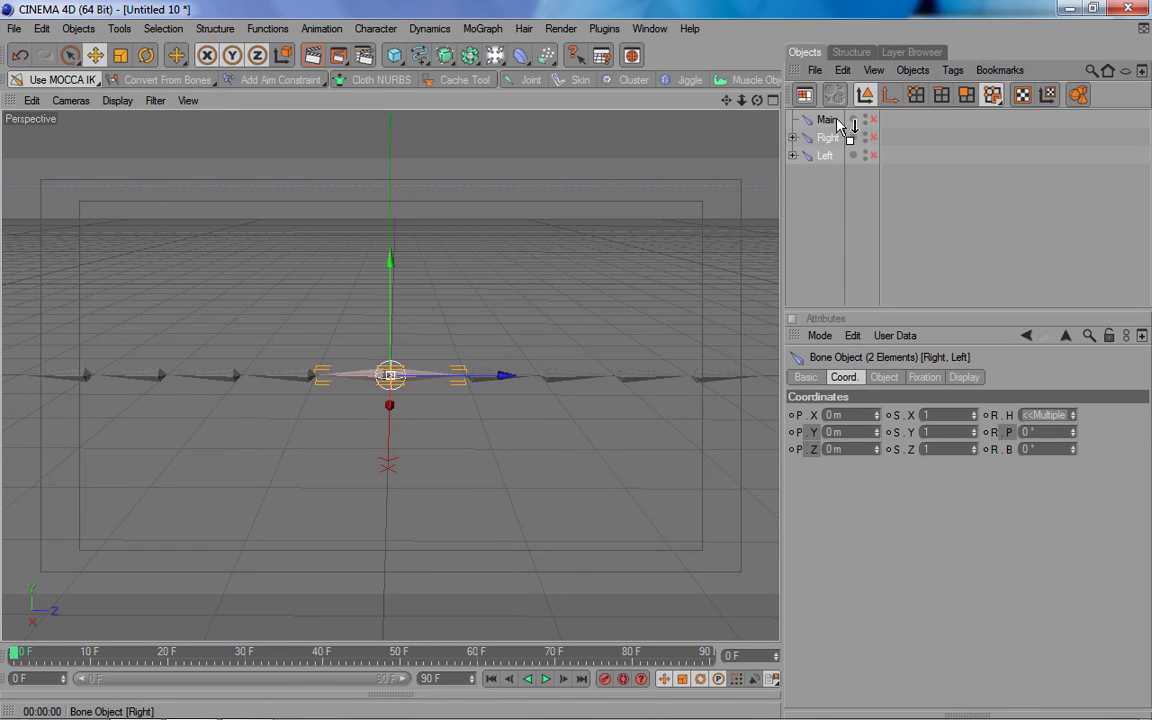
left_click_drag(830, 122, 832, 120)
Set up IK chains on Main's hierarchy and delete both Bone.5.Tip Goal objects.
left_click(826, 120)
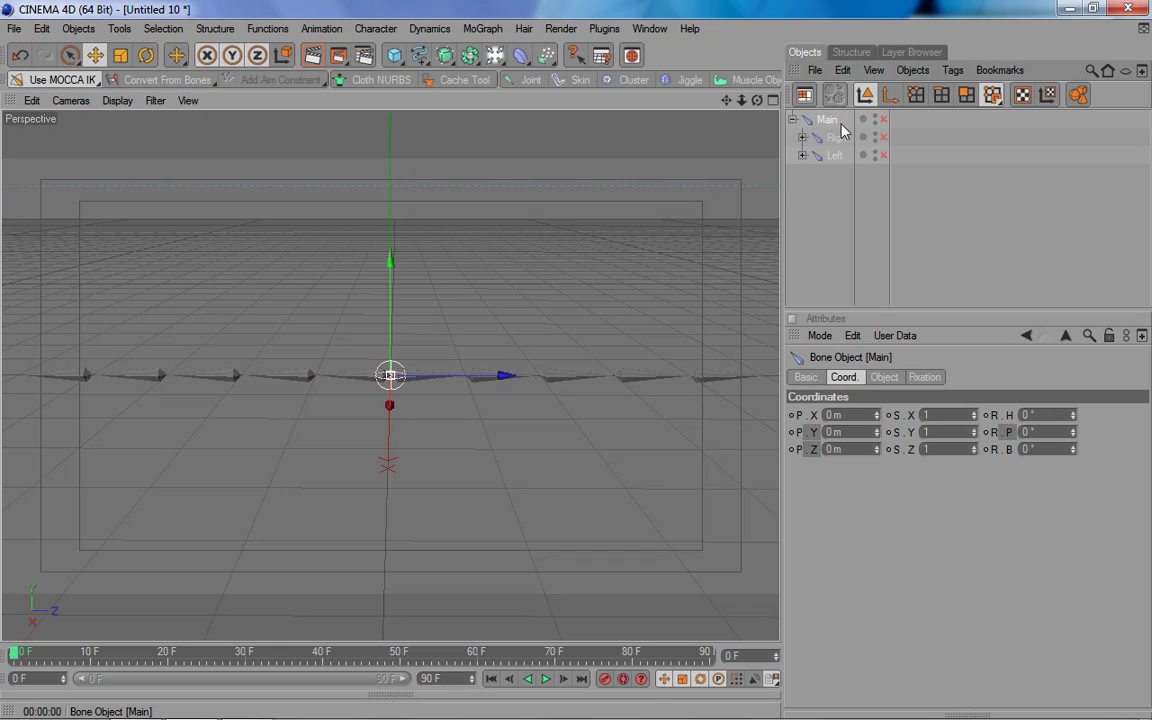
left_click(64, 79)
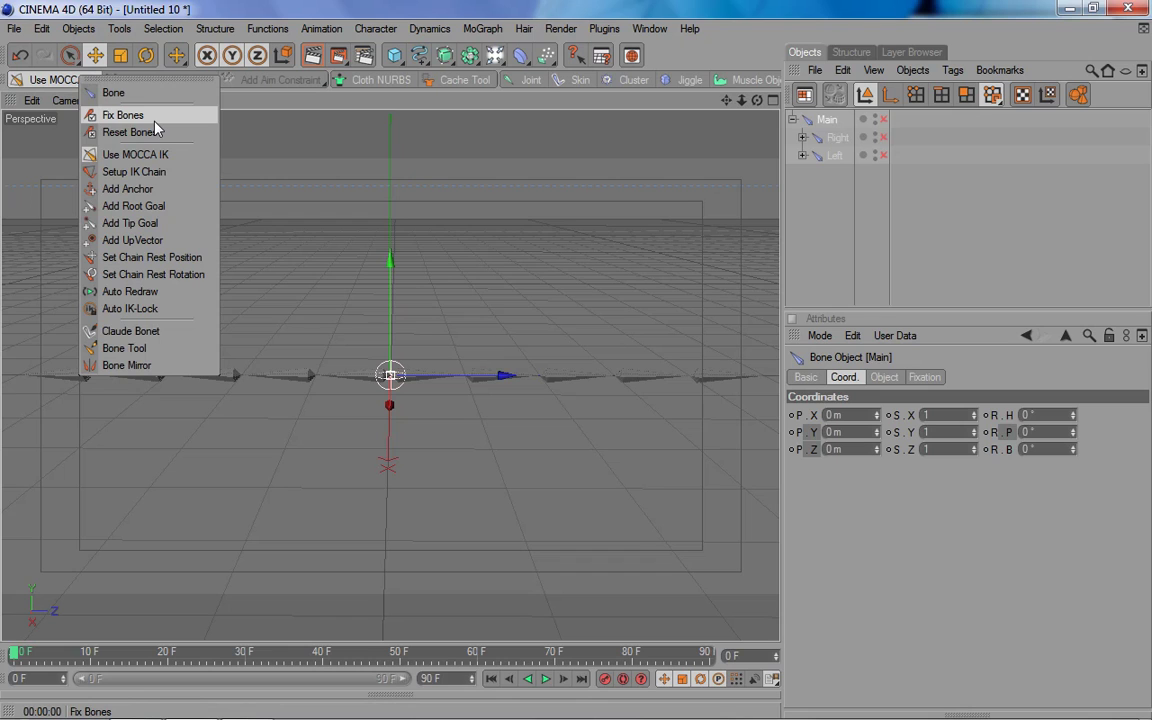
left_click(161, 172)
left_click_drag(955, 310, 955, 429)
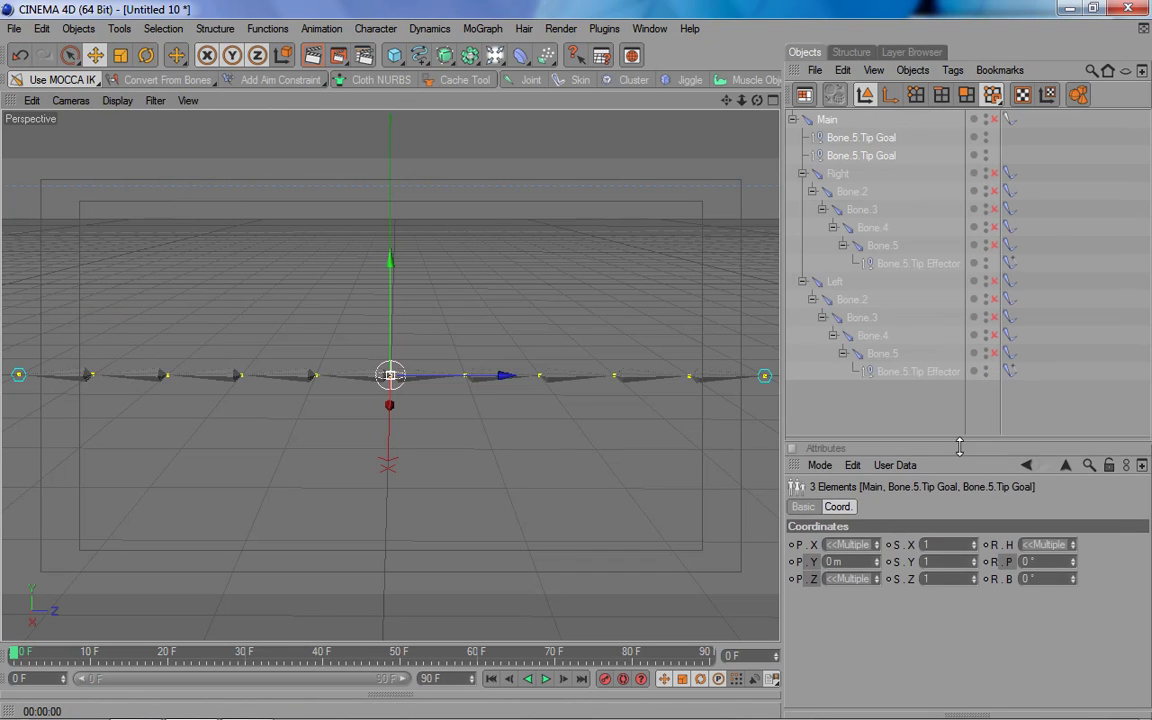
left_click(926, 412)
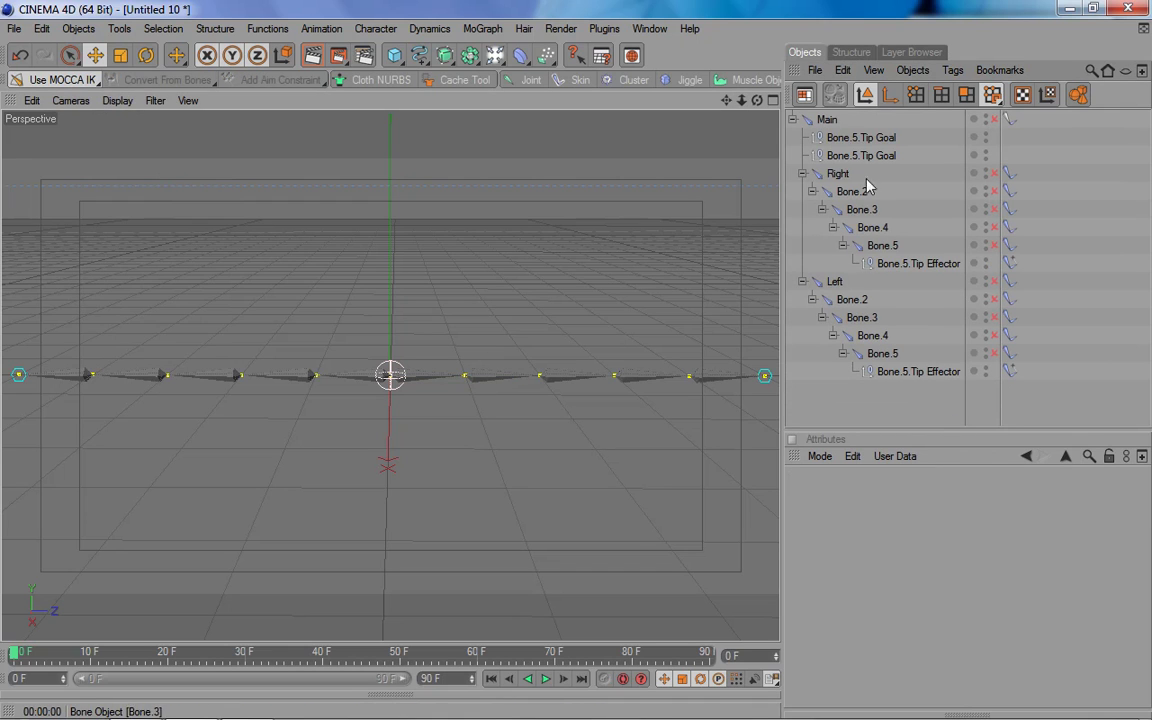
left_click_drag(916, 158, 813, 138)
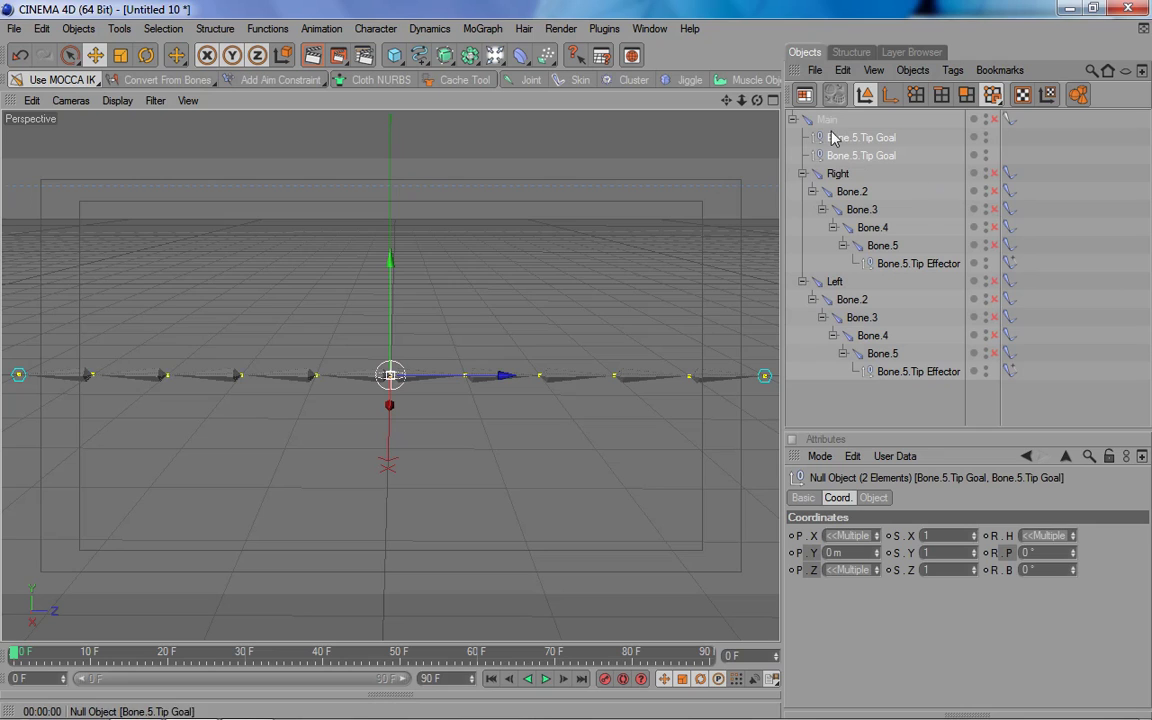
key("Delete")
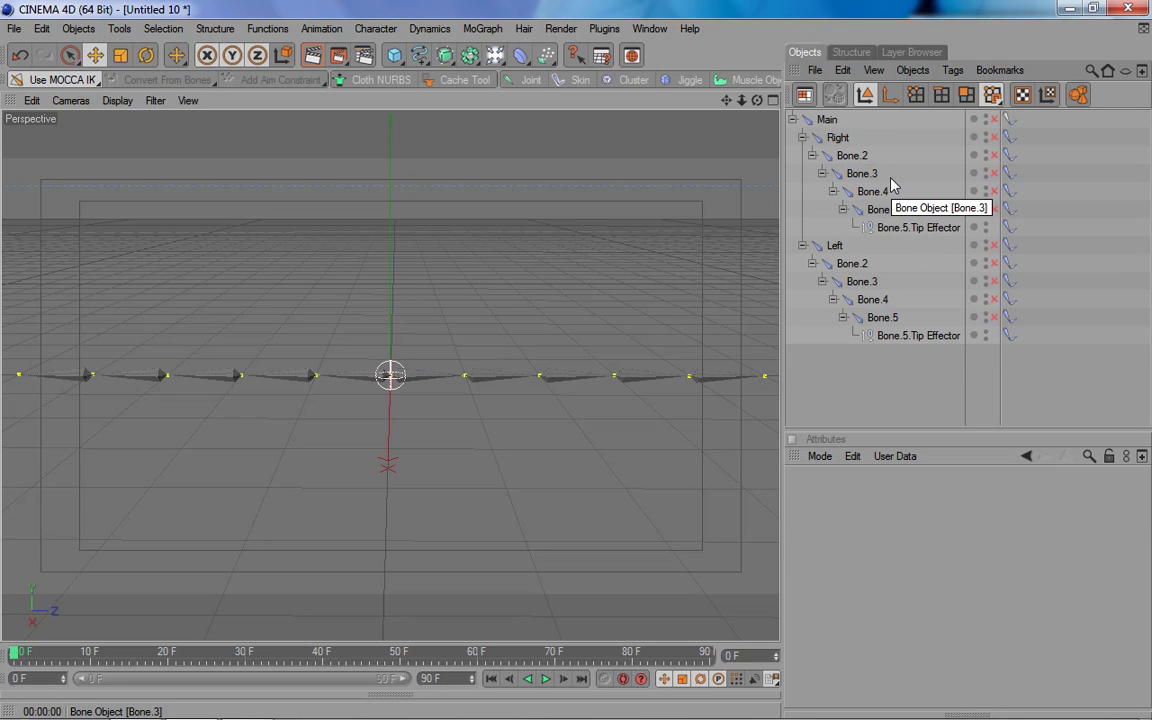
Set rest rotation Strength to 45% on all the MOCCA IK tags.
left_click(1010, 119)
left_click_drag(987, 434, 986, 350)
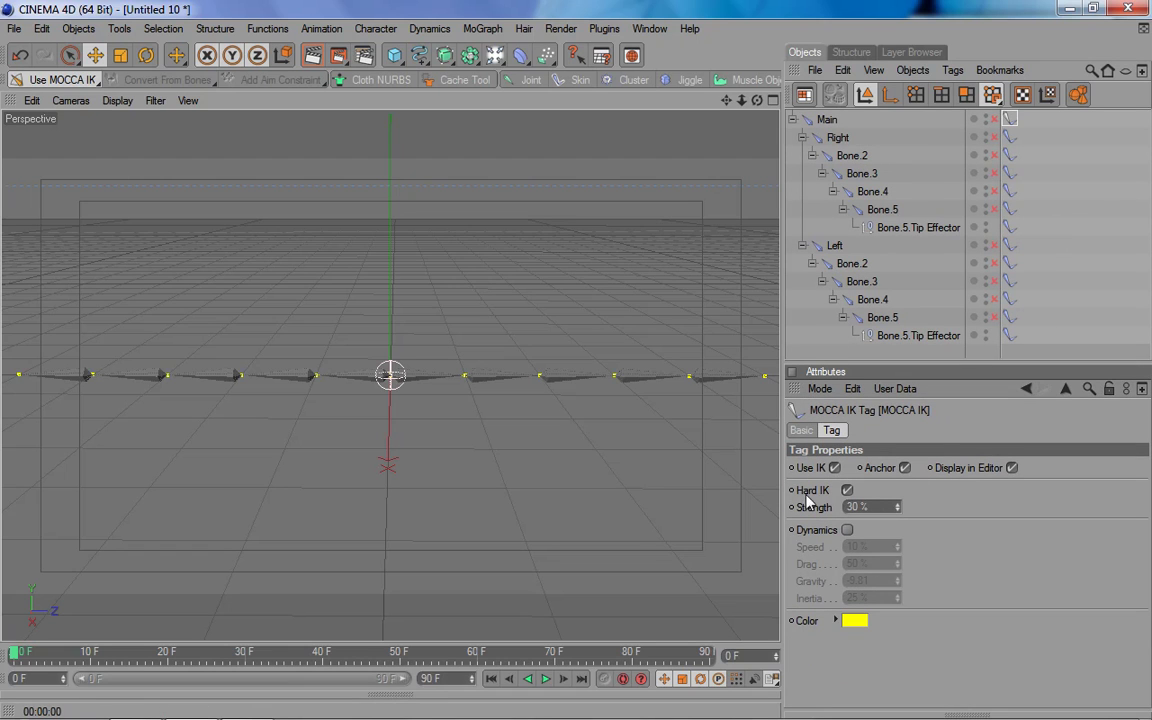
left_click_drag(1030, 345, 1005, 132)
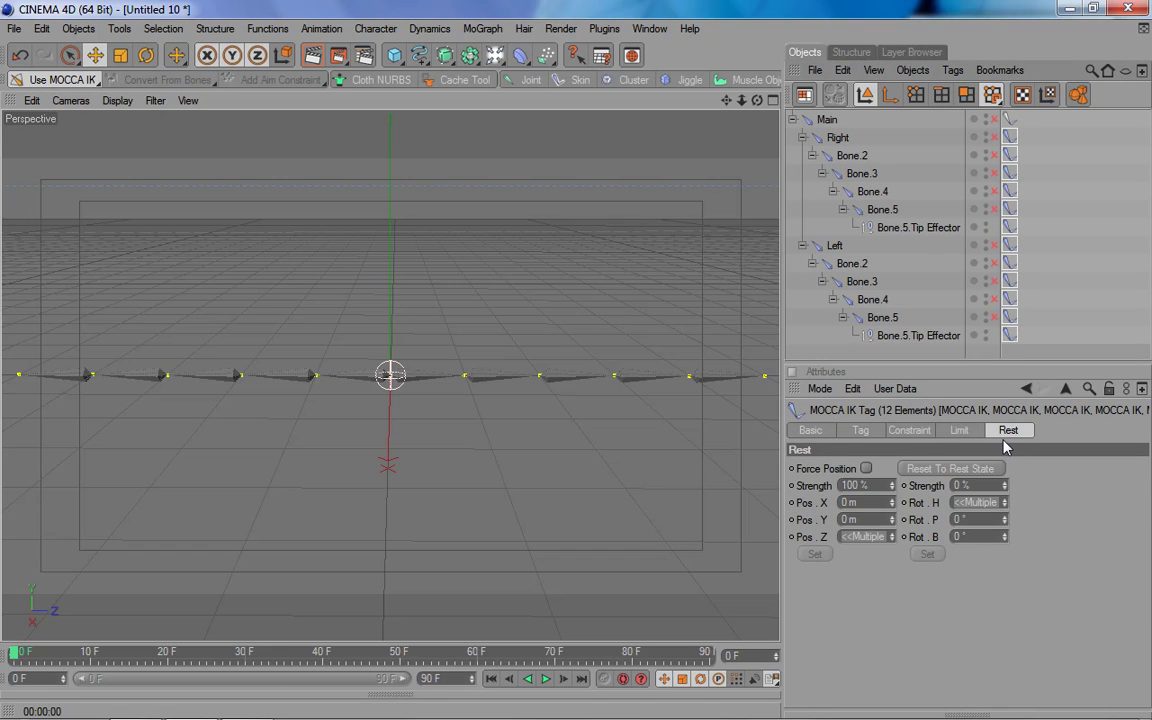
left_click(980, 485)
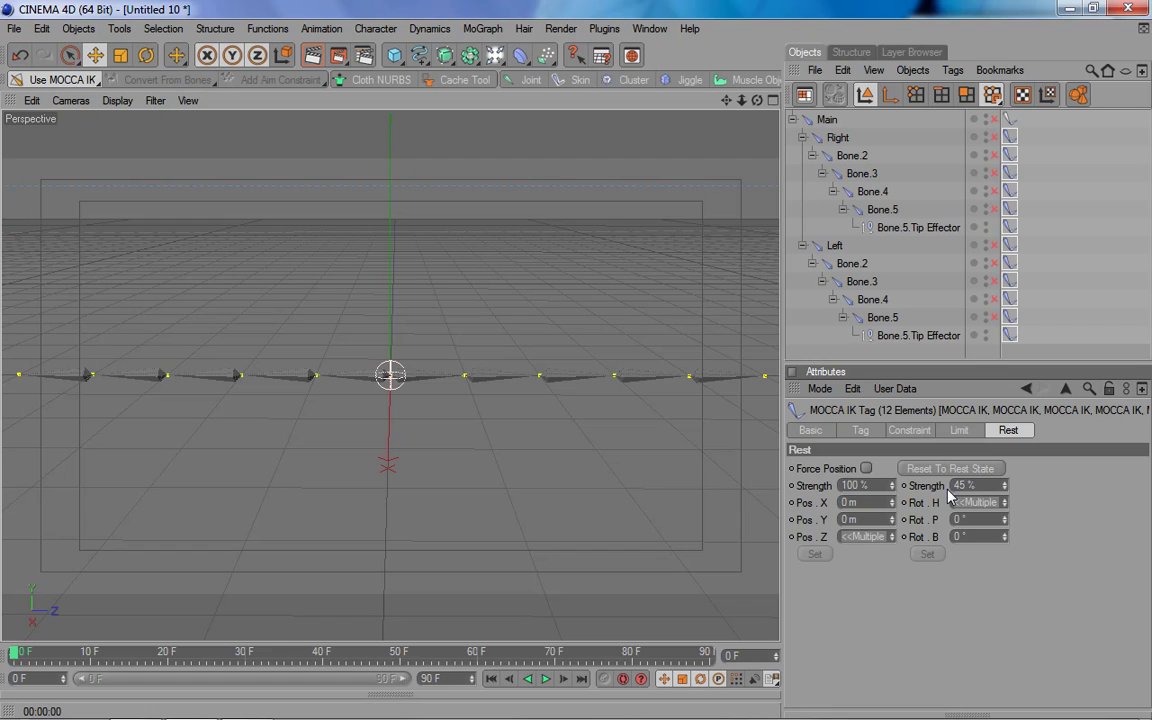
left_click_drag(866, 364, 866, 402)
left_click(870, 375)
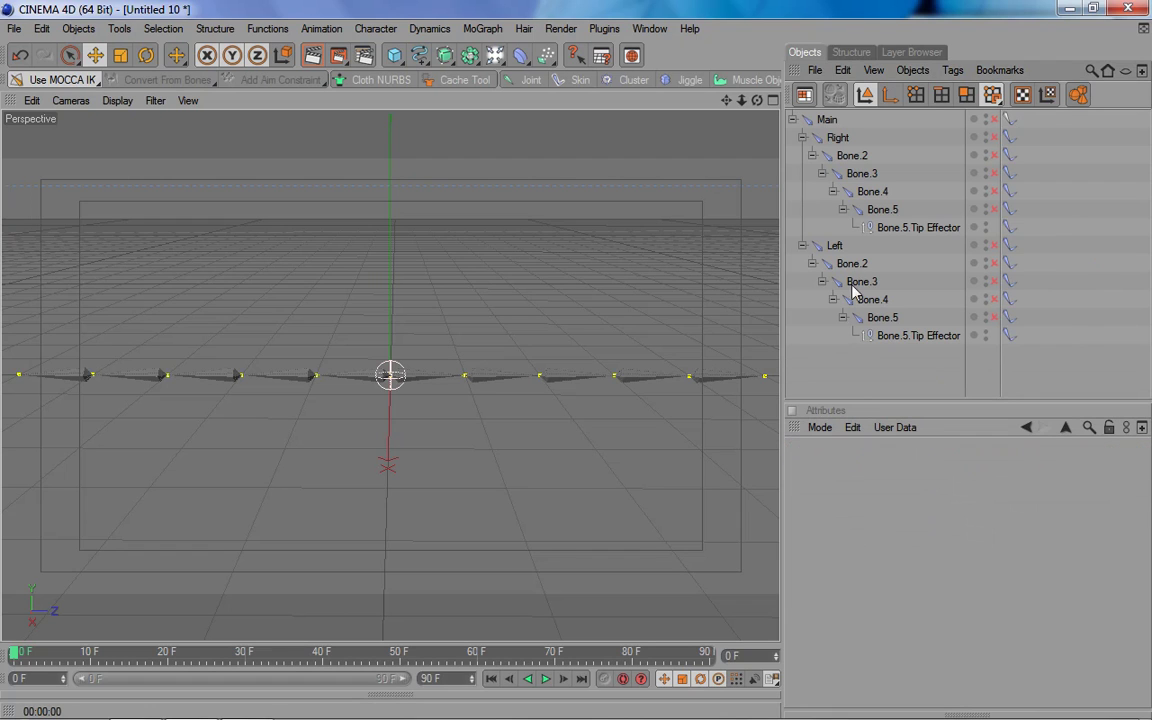
Test the IK chains by raising Main, then undo the move.
left_click(792, 119)
left_click(824, 120)
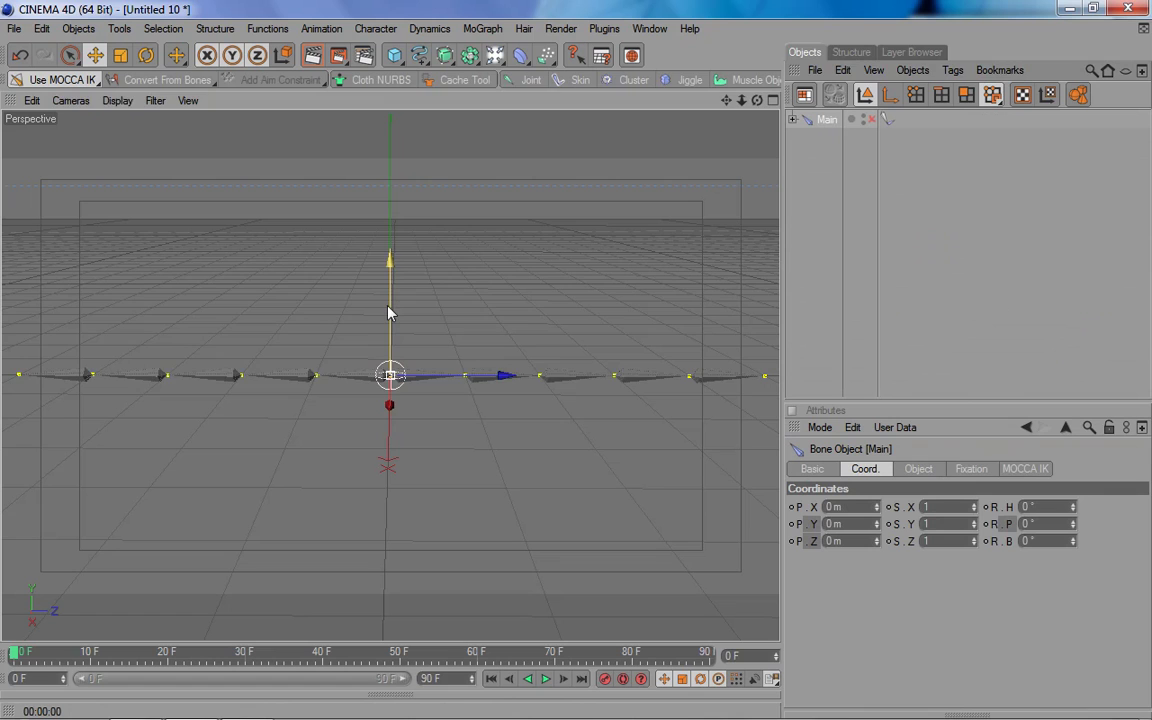
left_click_drag(389, 313, 389, 300)
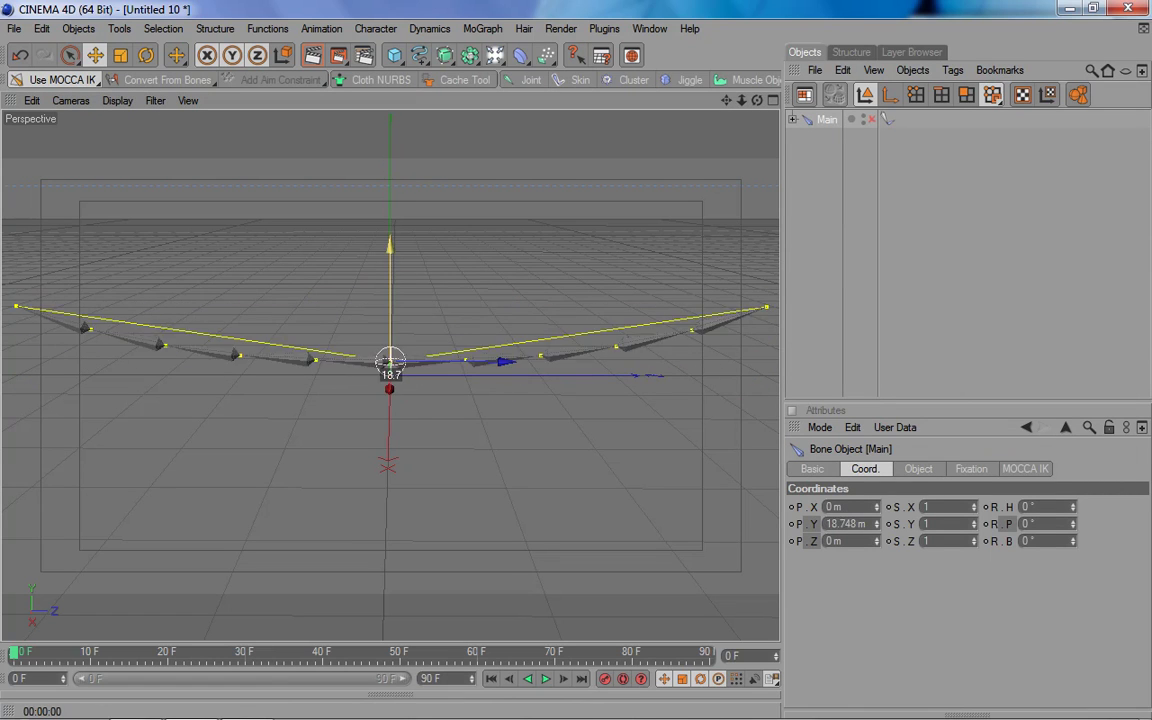
key("ctrl+z")
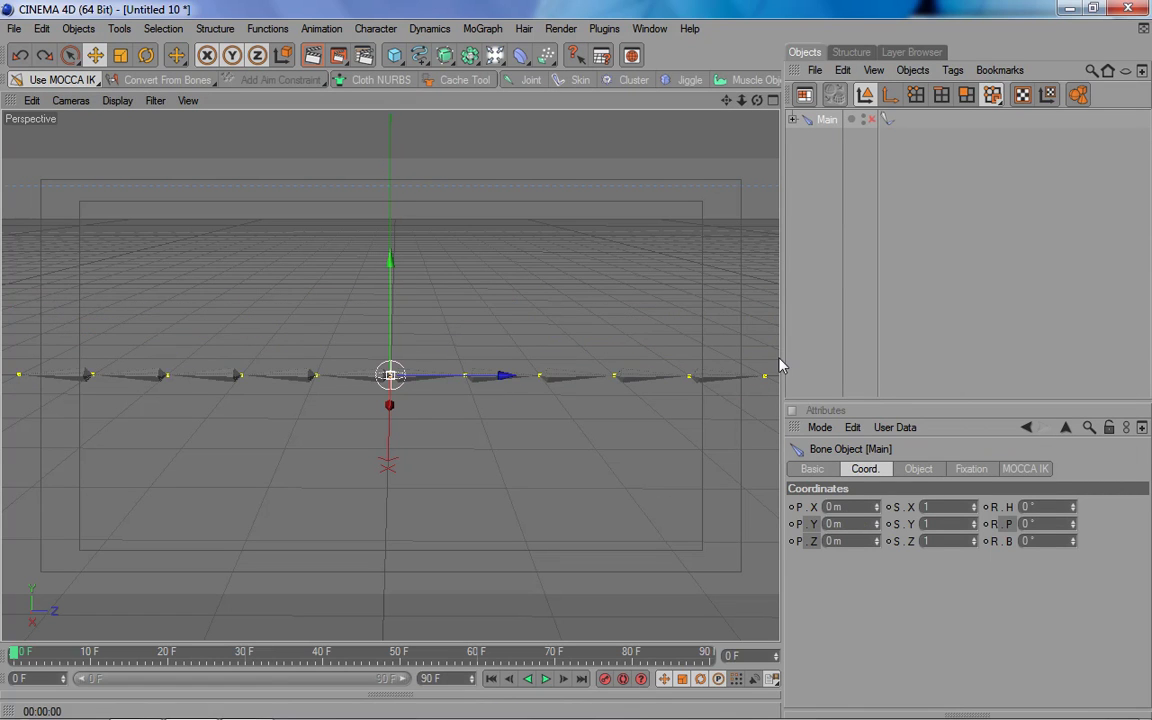
left_click(806, 220)
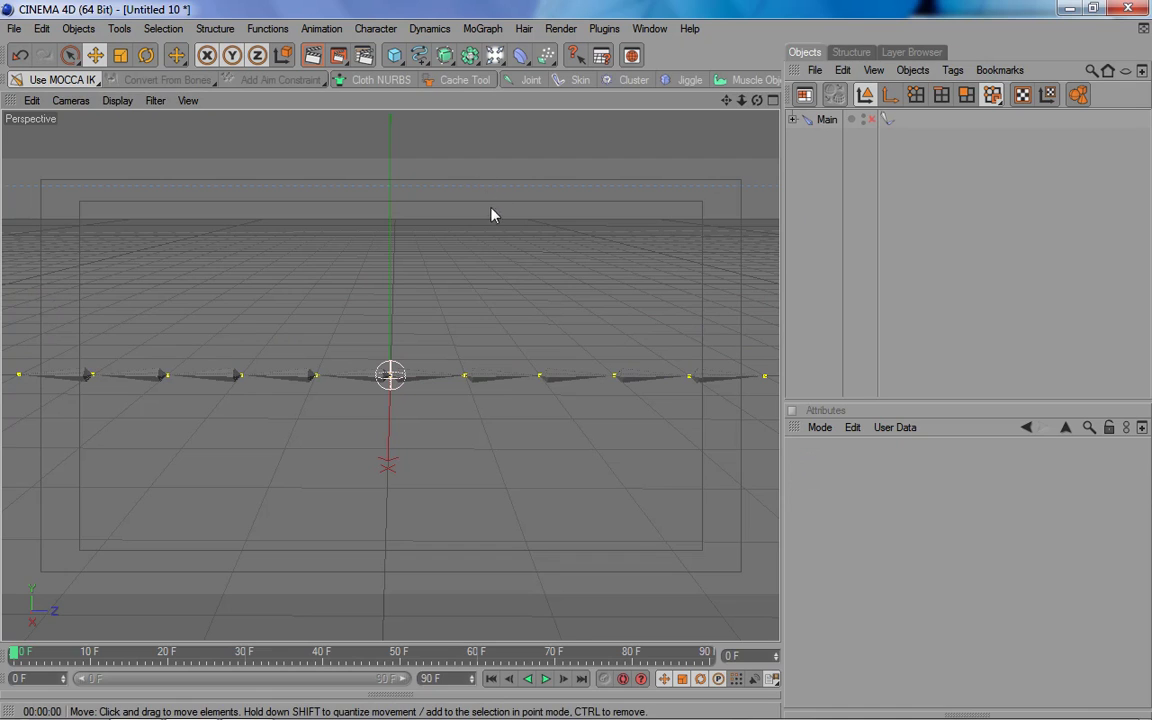
left_click(483, 28)
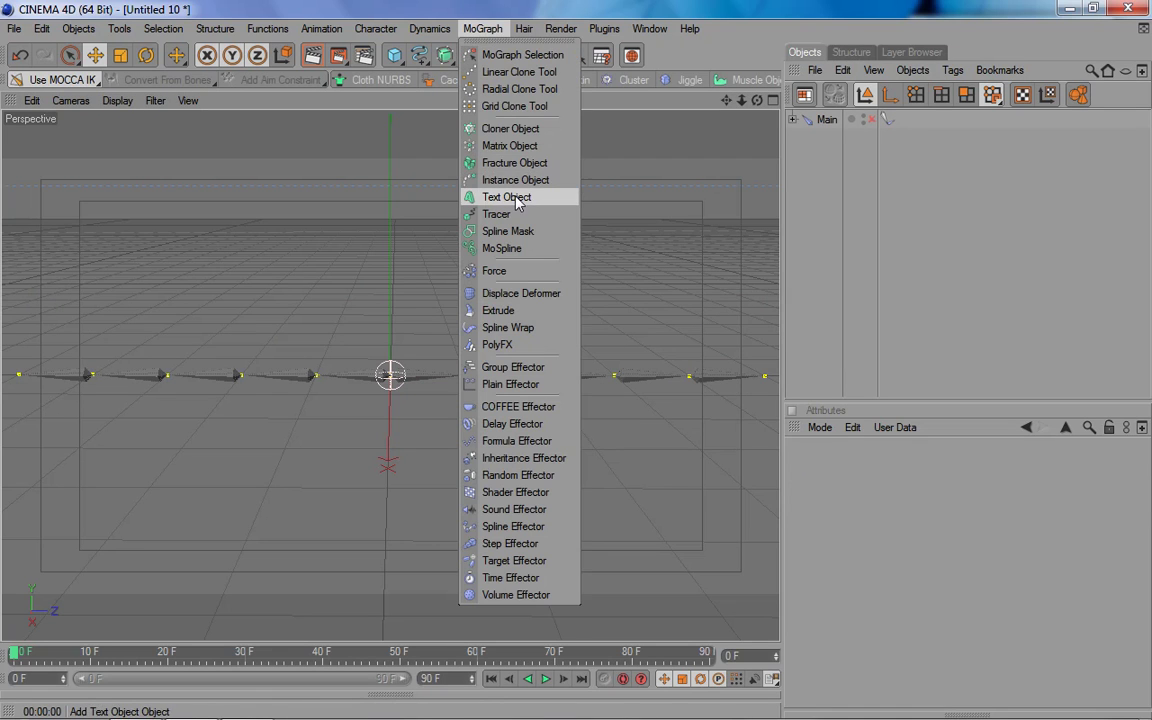
Add a MoGraph text object turned 90° in heading reading FLYING TEXT.
left_click(507, 197)
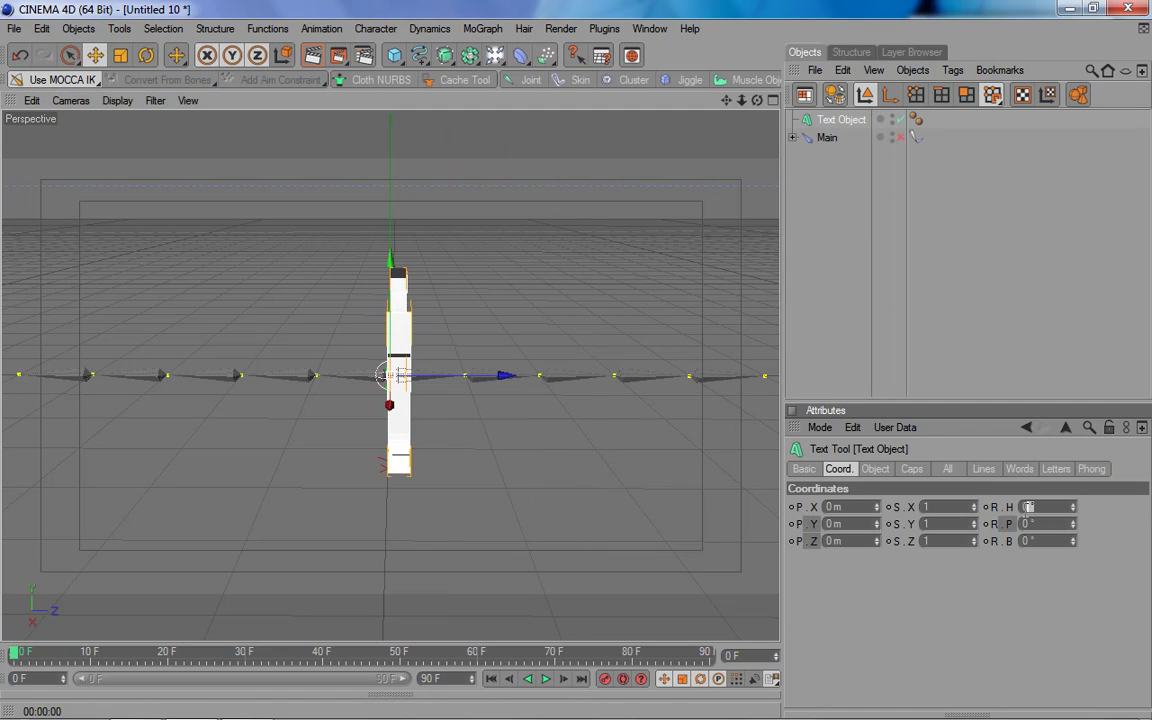
key("Return")
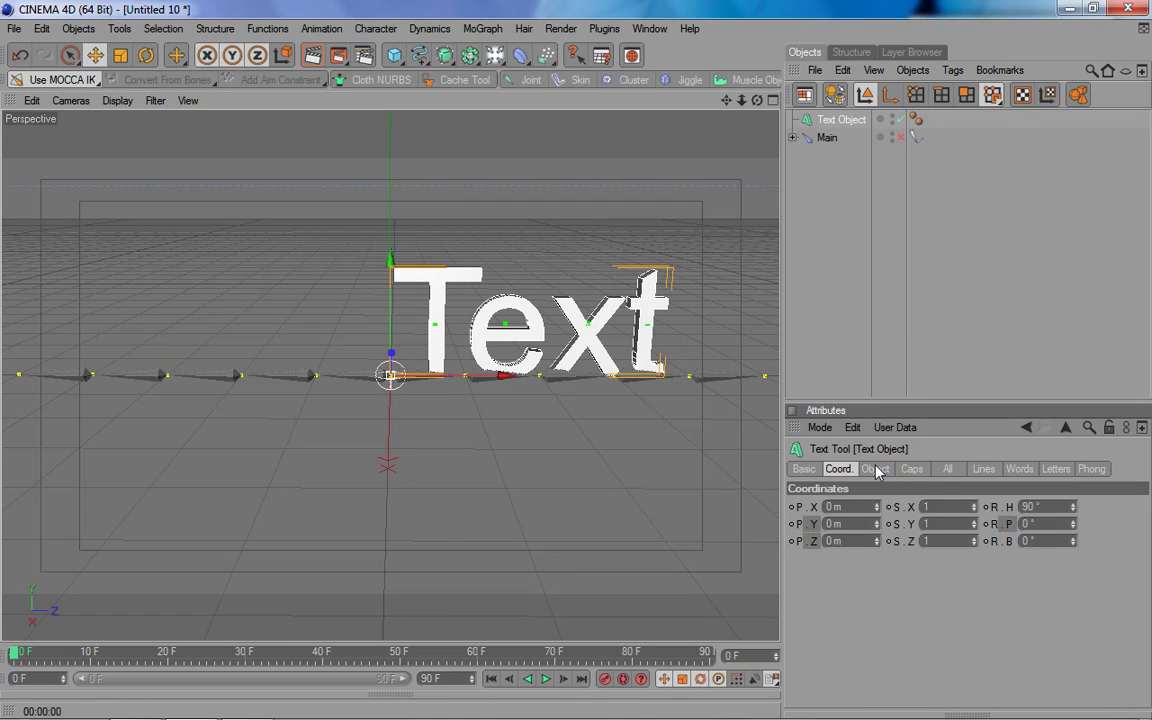
left_click(873, 470)
left_click_drag(923, 401, 916, 291)
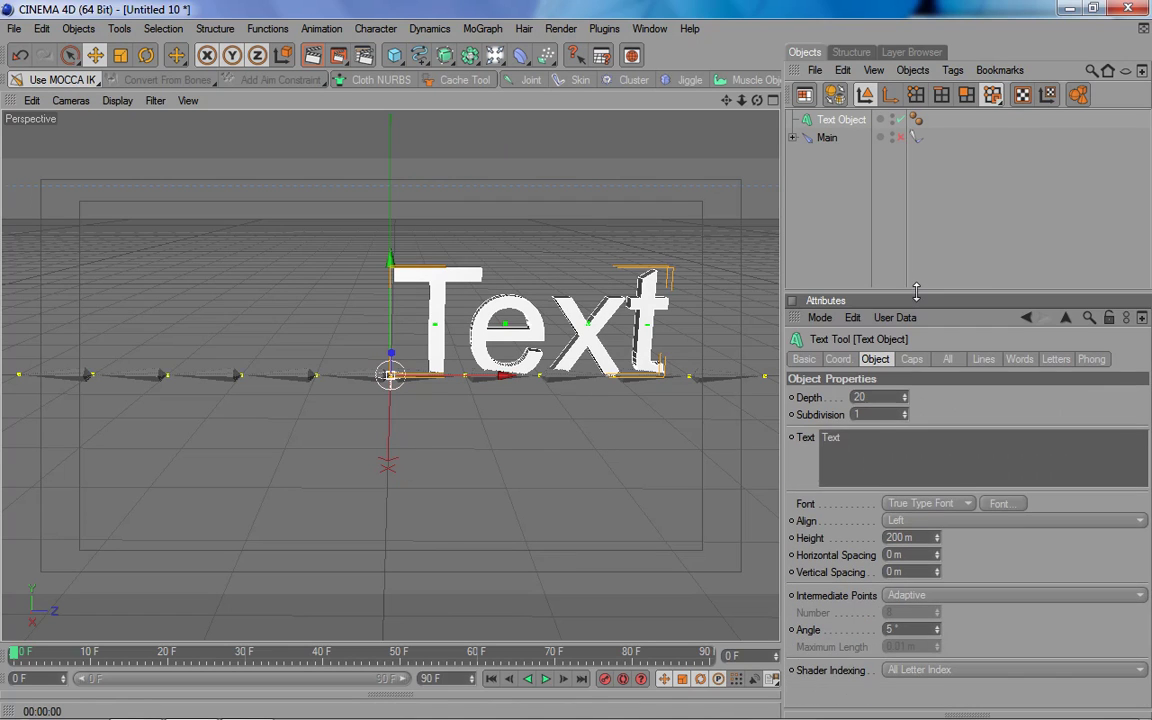
double_click(910, 437)
type("FLYING TEXT")
Give the text an extra-bold font and Middle alignment.
left_click(1002, 504)
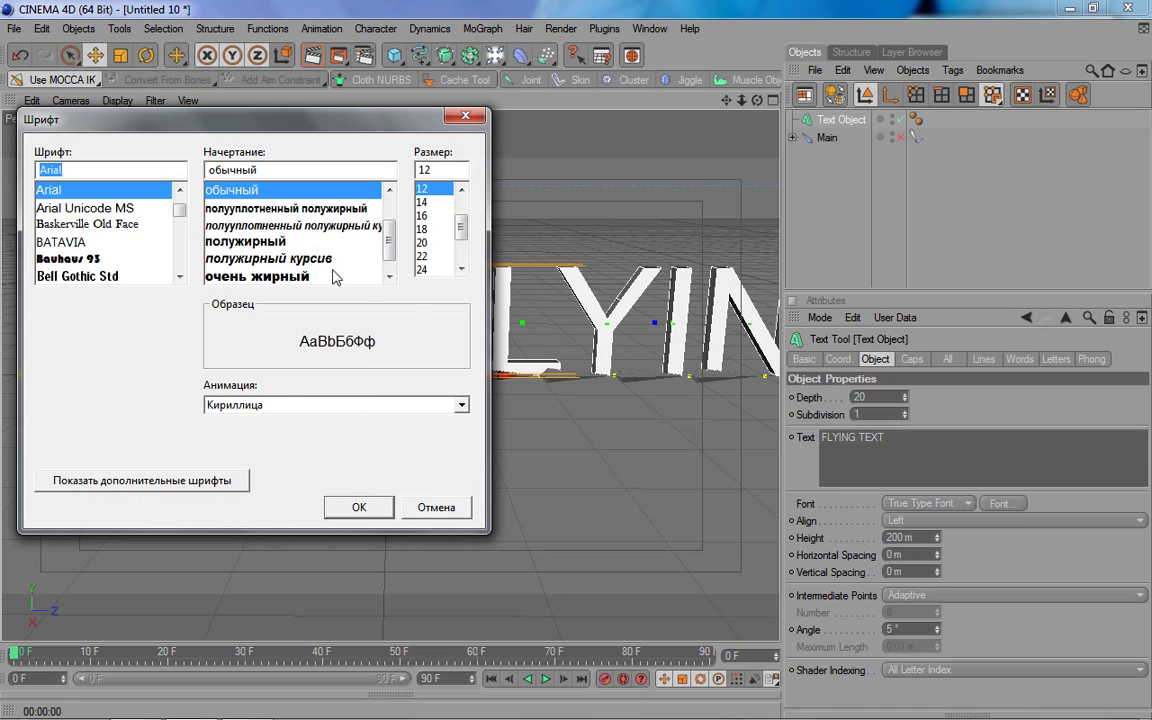
left_click(320, 276)
left_click(359, 507)
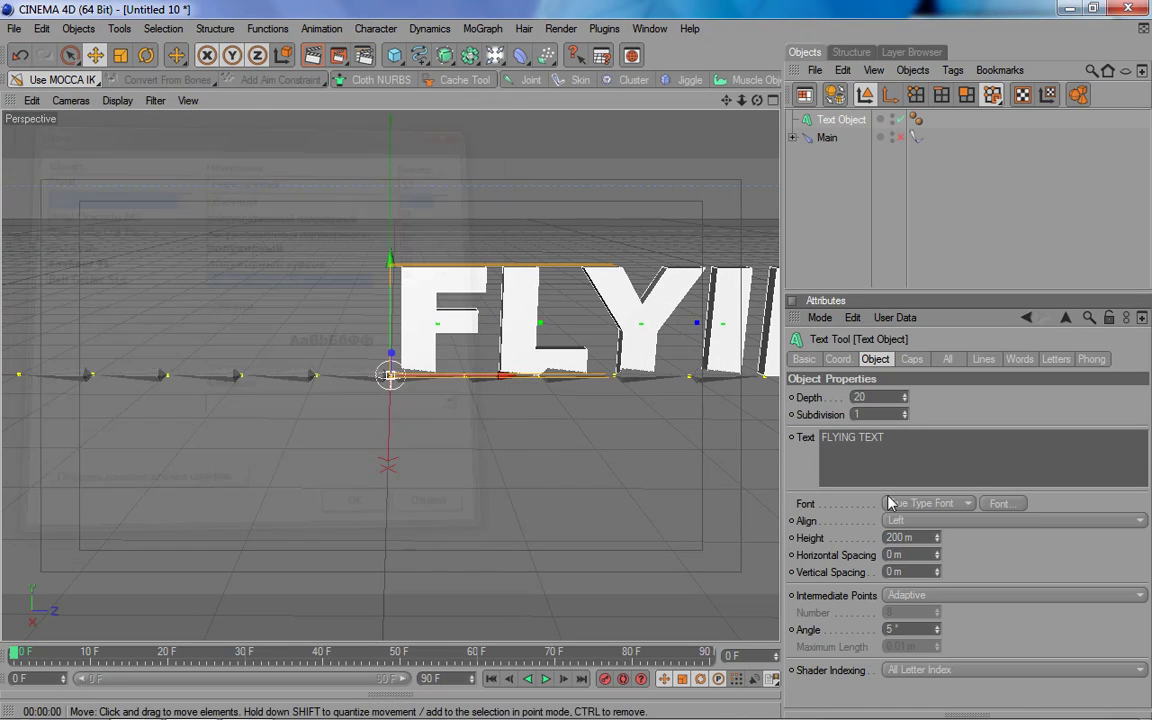
left_click(933, 521)
left_click(940, 556)
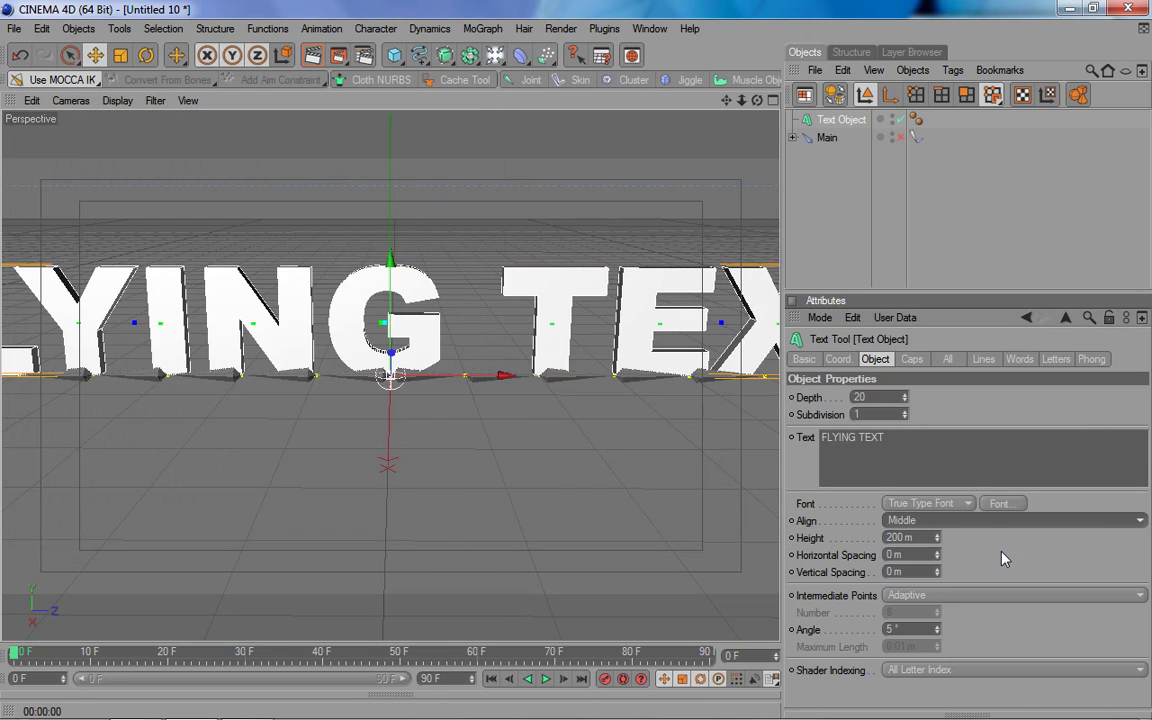
Set the text Depth to 50 and Height to 137 m.
double_click(860, 397)
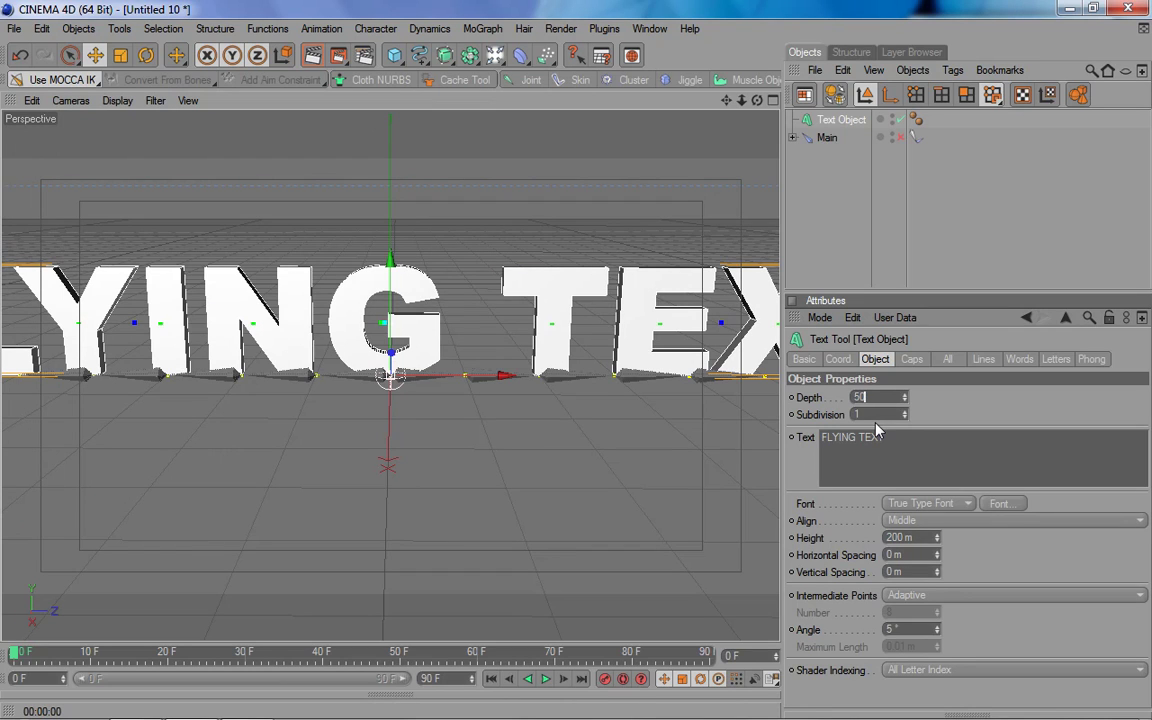
key("Return")
left_click_drag(938, 542, 938, 600)
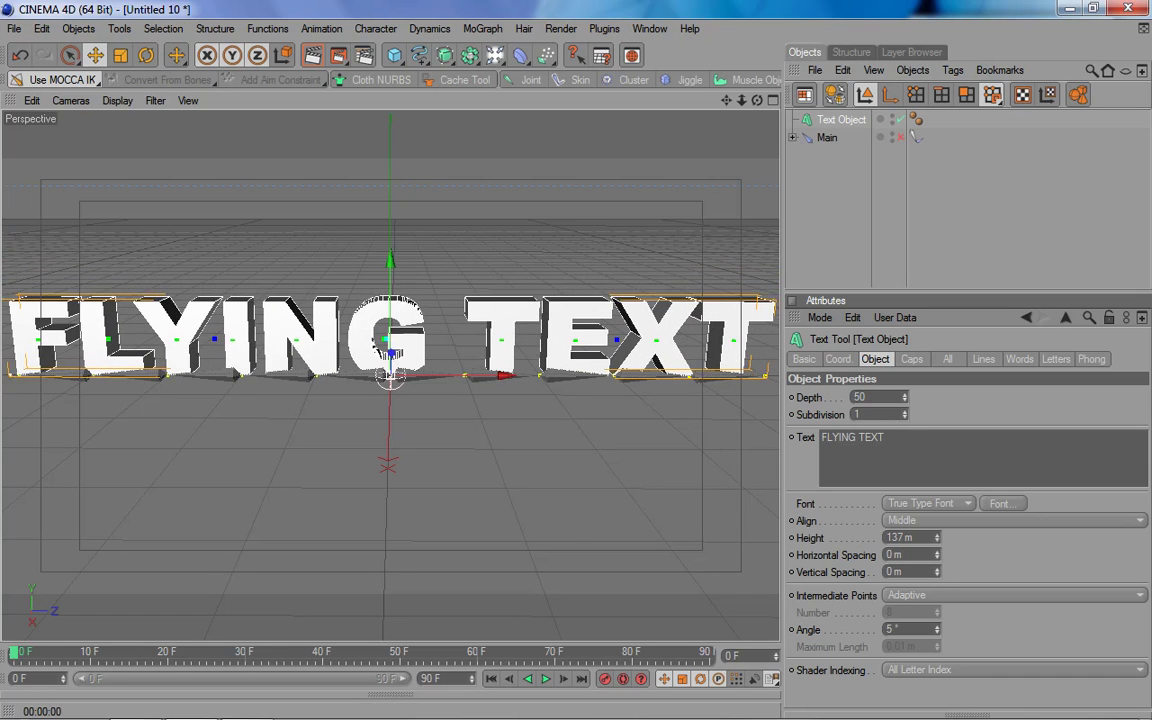
Raise the text height to 138 m and shift it slightly along X in Top view.
left_click(772, 100)
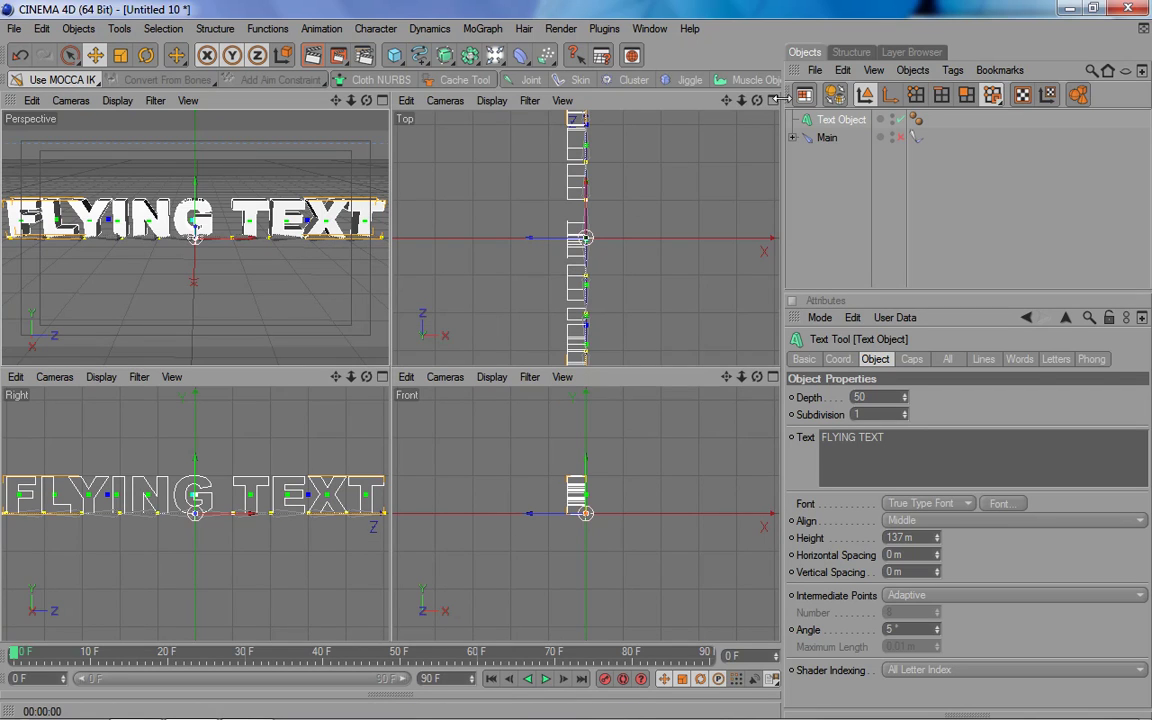
left_click(772, 100)
middle_click_drag(558, 282, 548, 264, "alt")
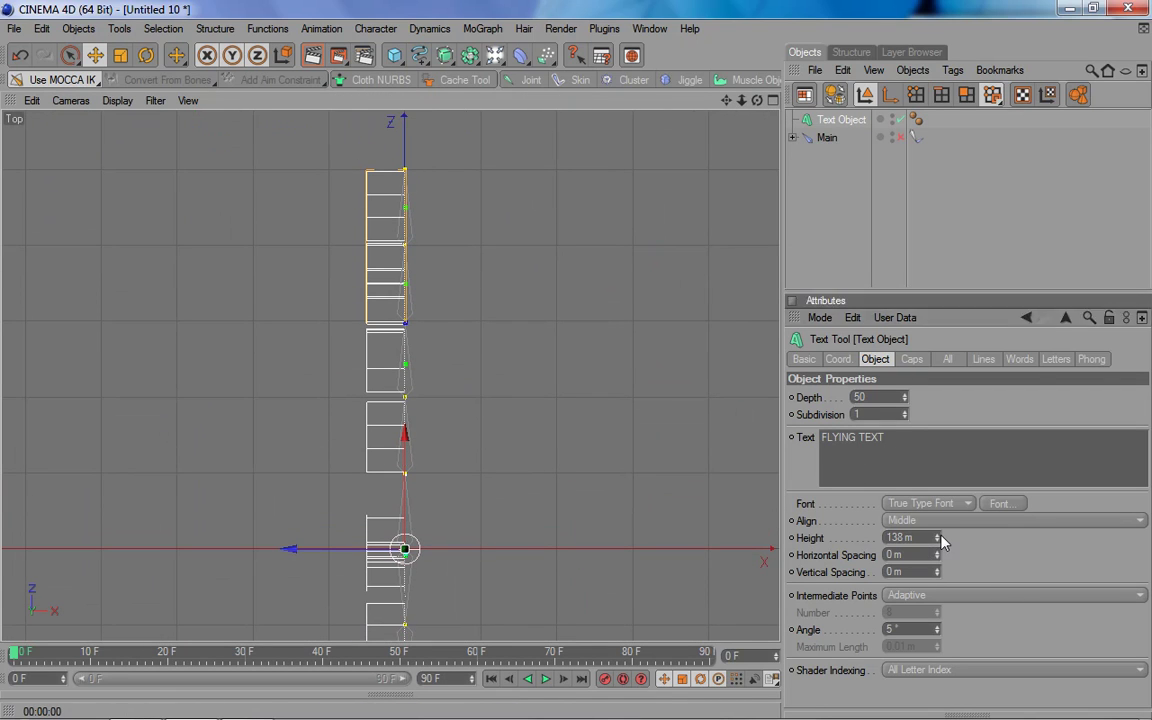
left_click_drag(937, 537, 937, 533)
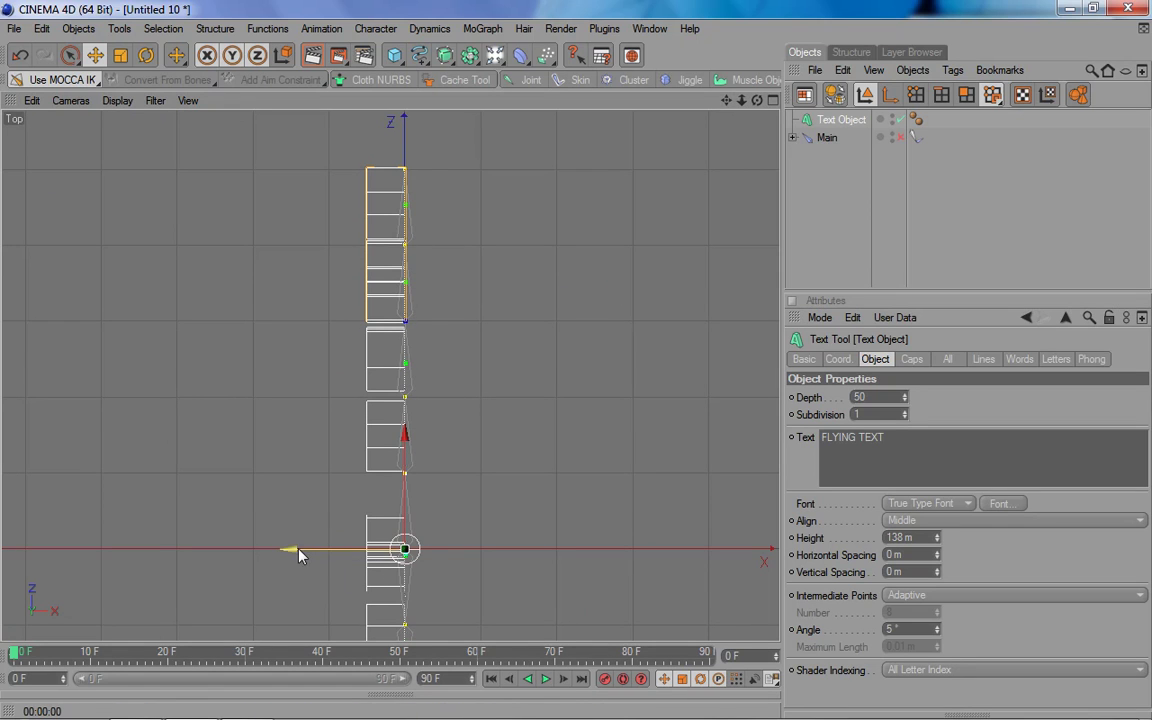
left_click_drag(291, 550, 311, 549)
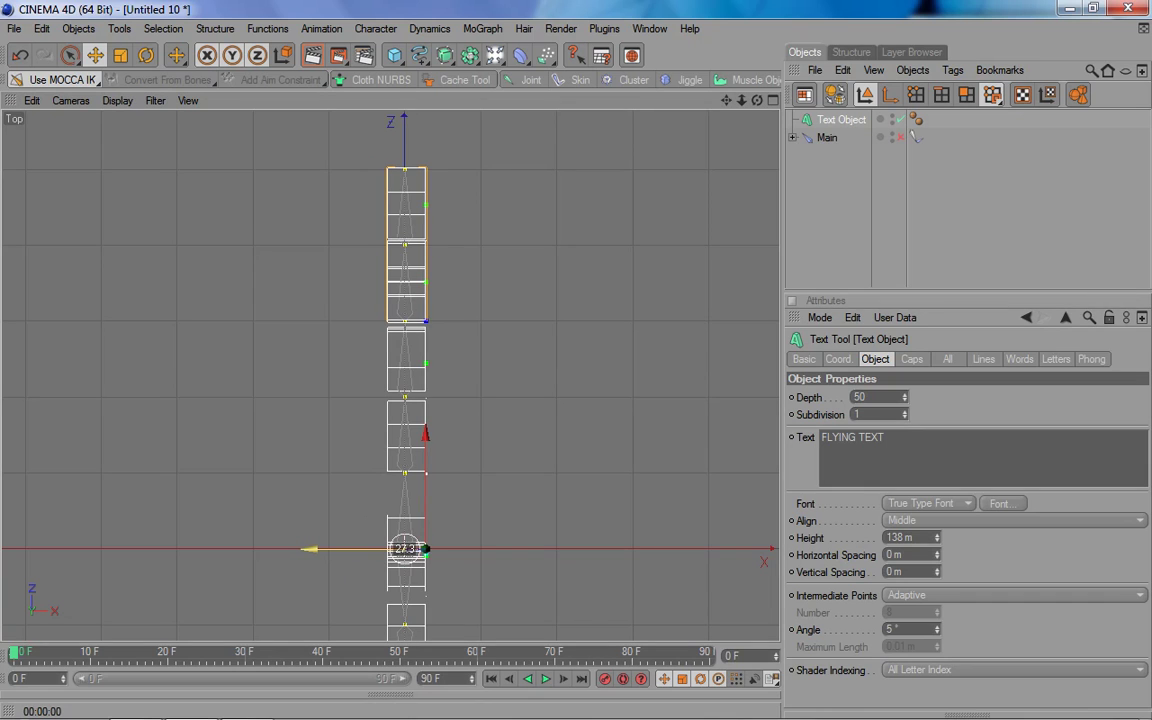
left_click(773, 100)
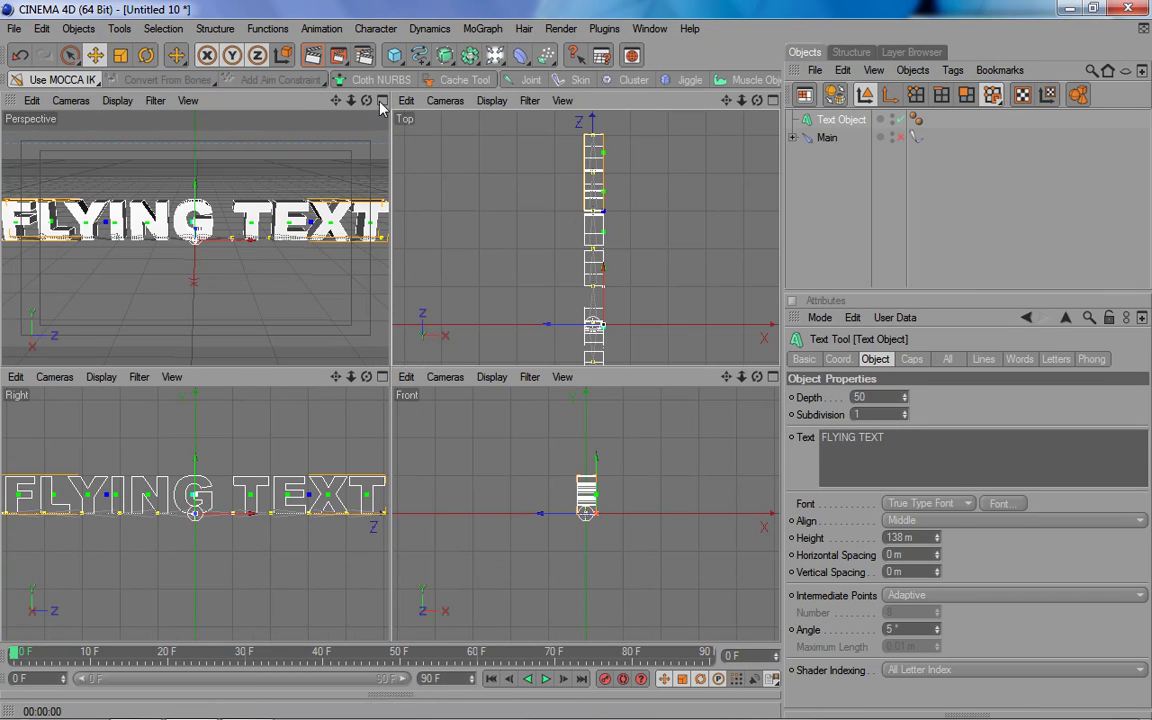
left_click(382, 100)
scroll(519, 435, "down", 3)
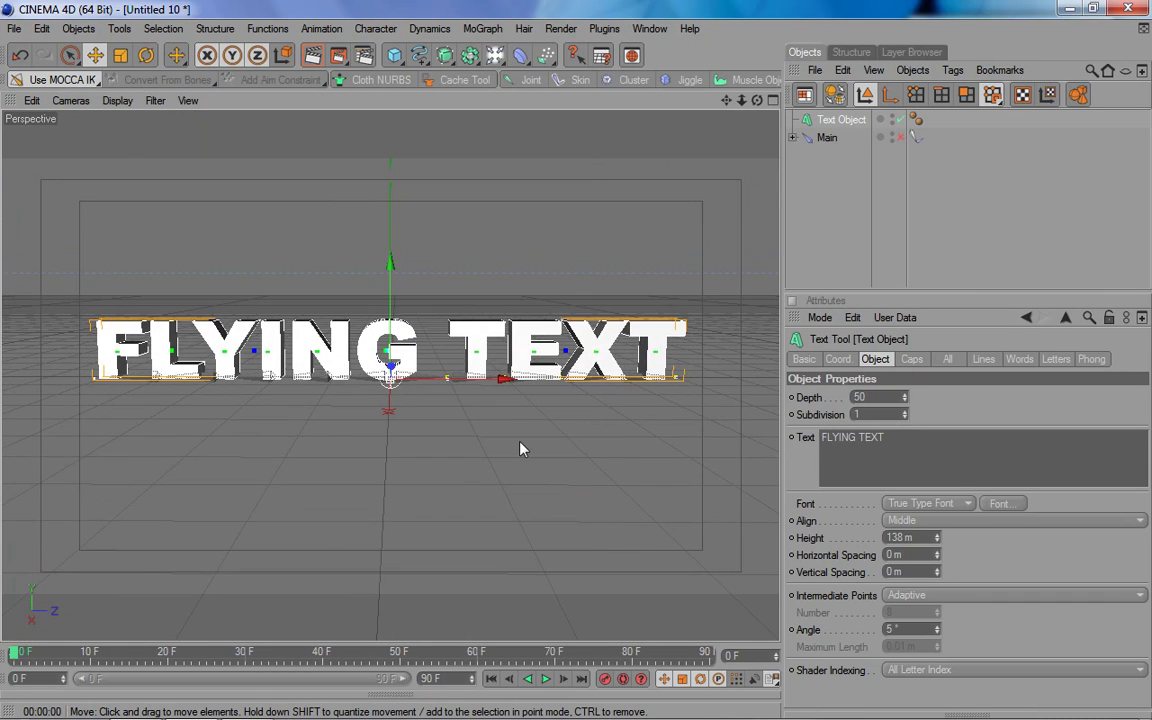
Make start and end Fillet Caps with 3 m radius and Constrain ticked.
left_click(912, 360)
left_click(920, 397)
left_click(942, 466)
left_click(955, 448)
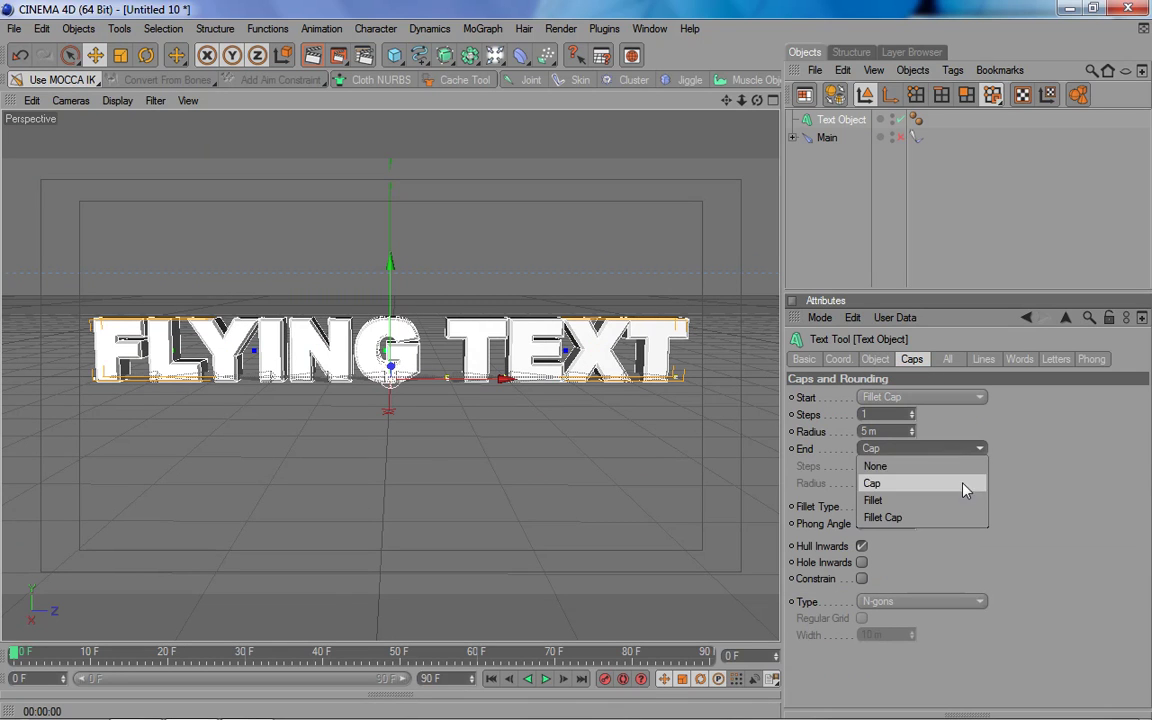
left_click(964, 516)
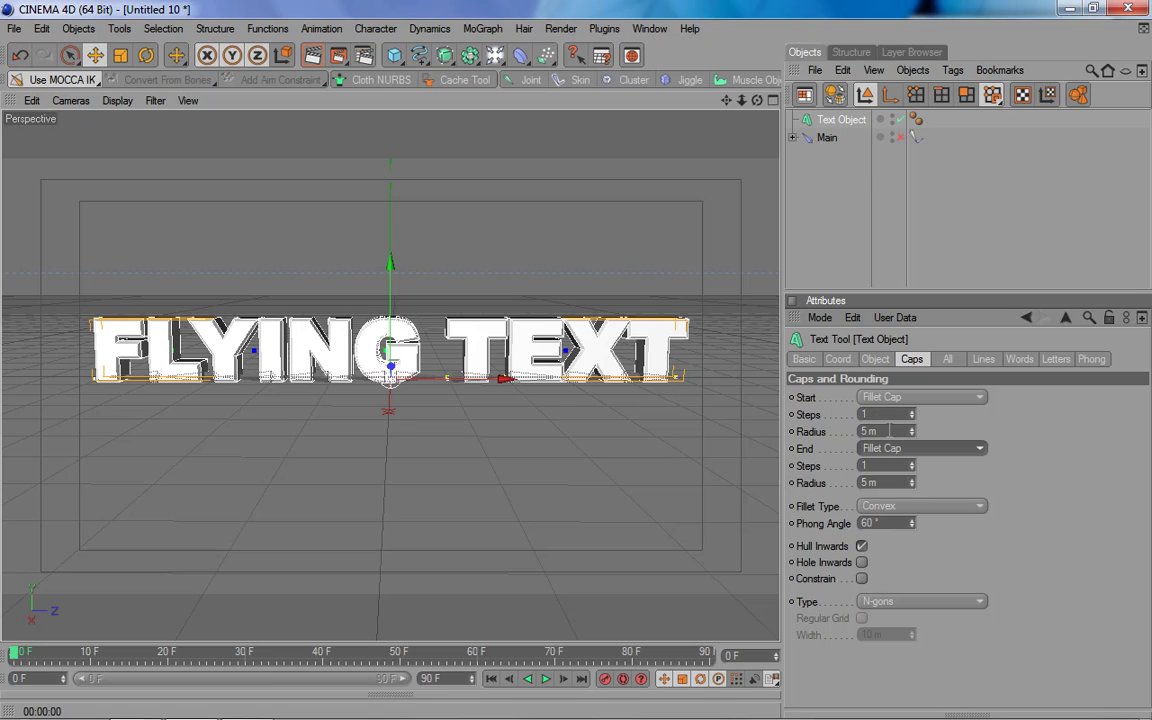
left_click(890, 430)
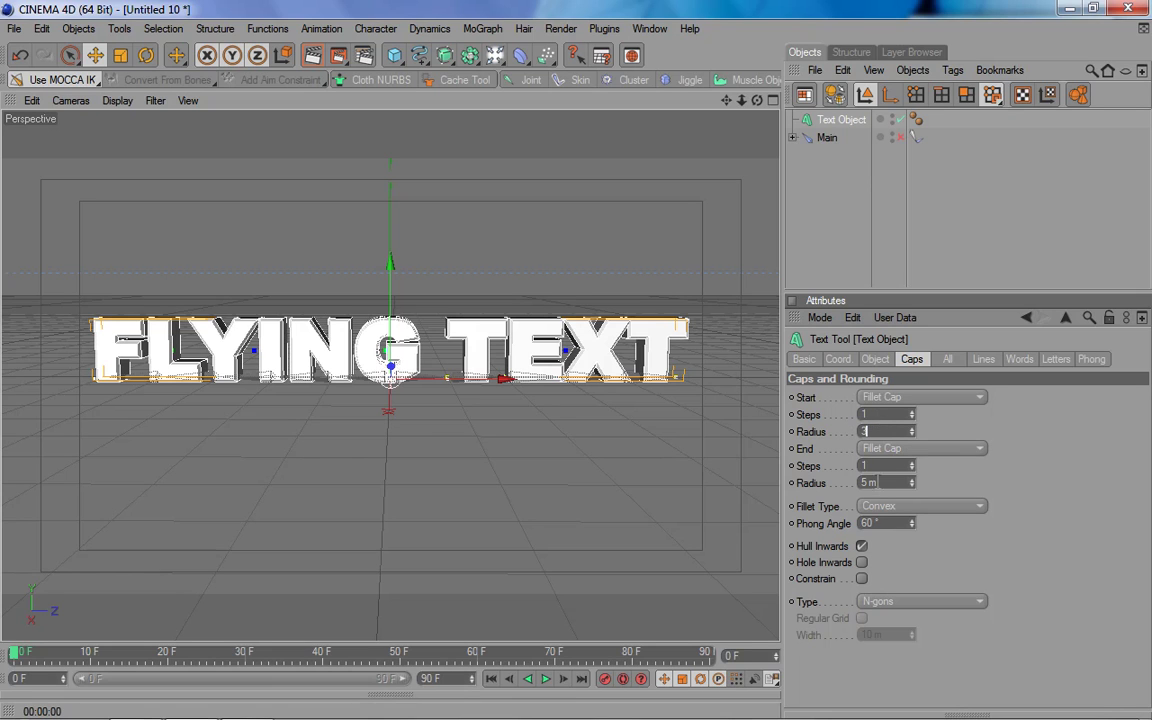
type("3")
left_click(891, 483)
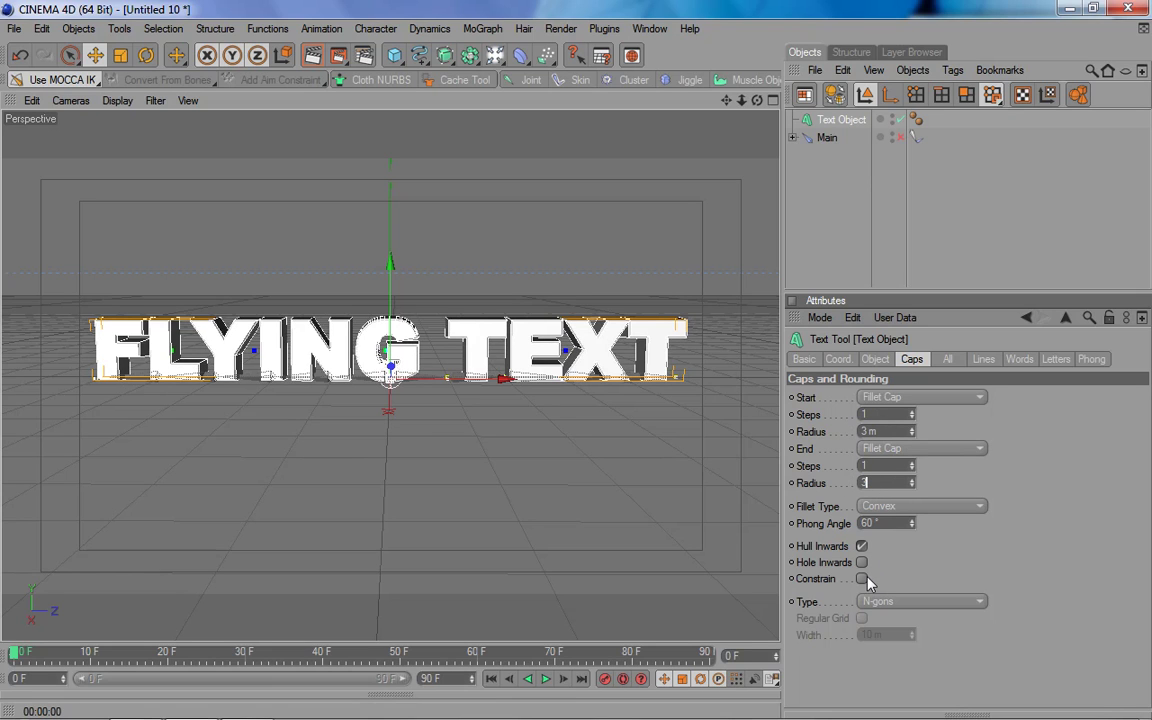
left_click(862, 579)
mouse_move(390, 380)
left_mouse_down("alt")
mouse_move(410, 430)
mouse_move(400, 390)
left_mouse_up("alt")
Group Main and the Text Object under a null named text with Alt+G.
left_click(838, 176)
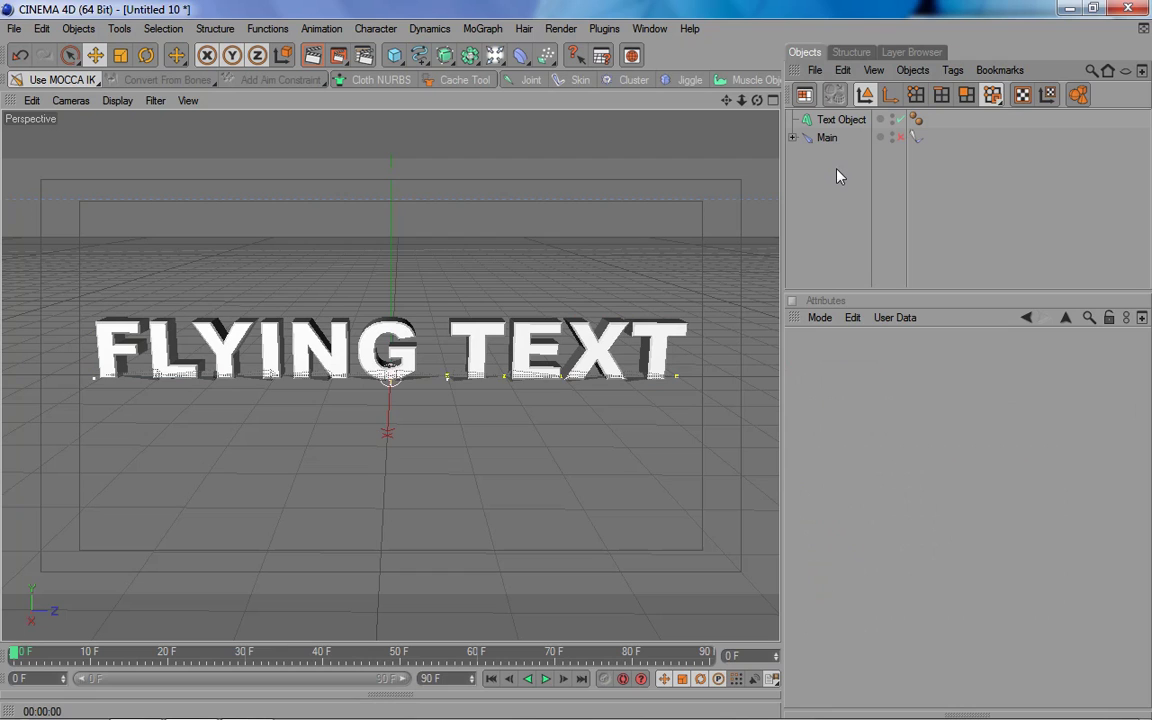
left_click(828, 138)
left_click(830, 121, "ctrl")
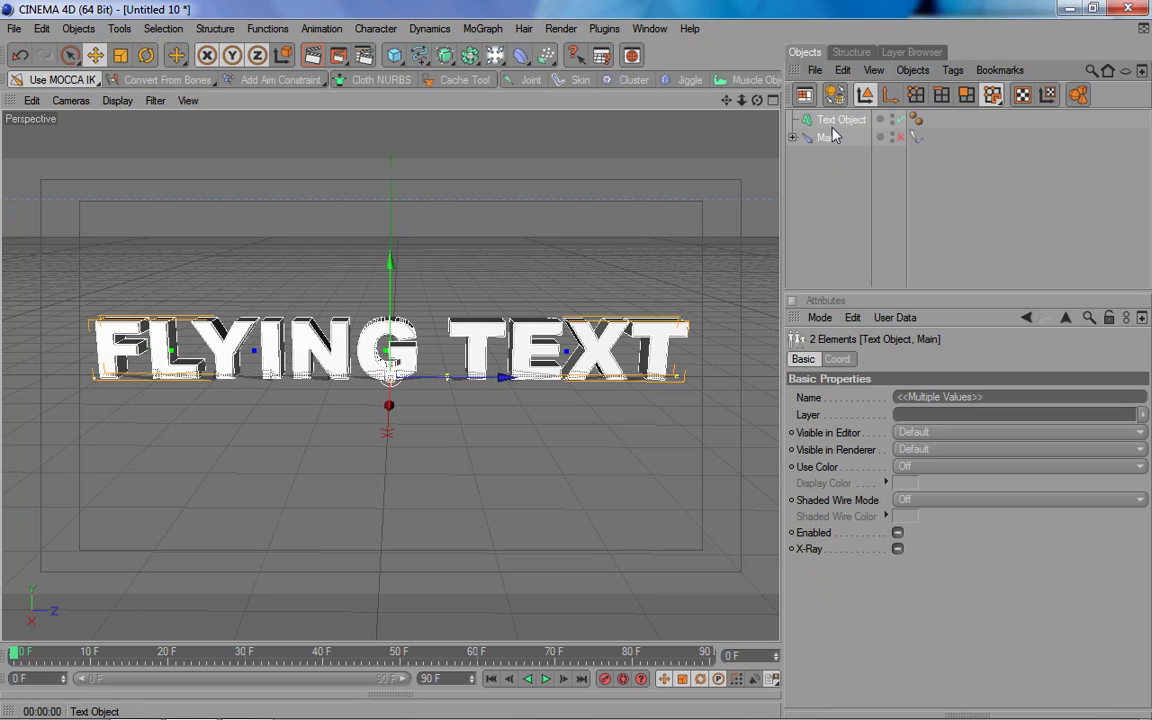
key("alt+g")
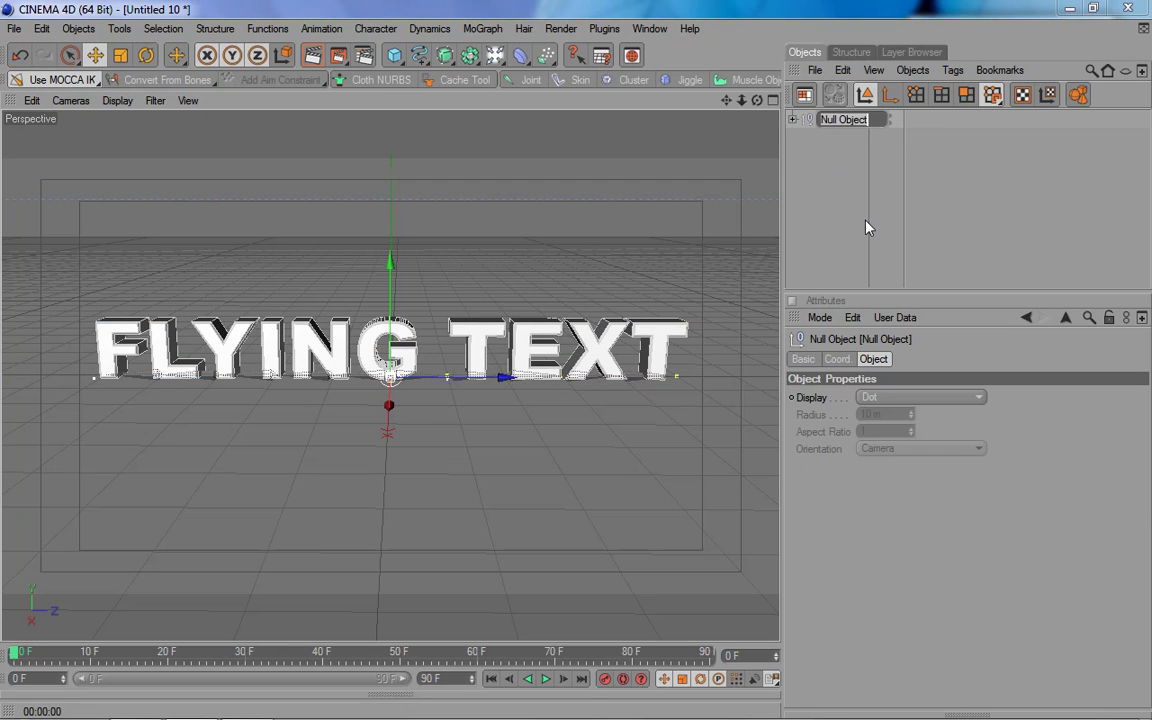
type("text")
key("Return")
Tick Fixed on the Main bone so the lettering arches.
left_click(863, 227)
left_click(793, 119)
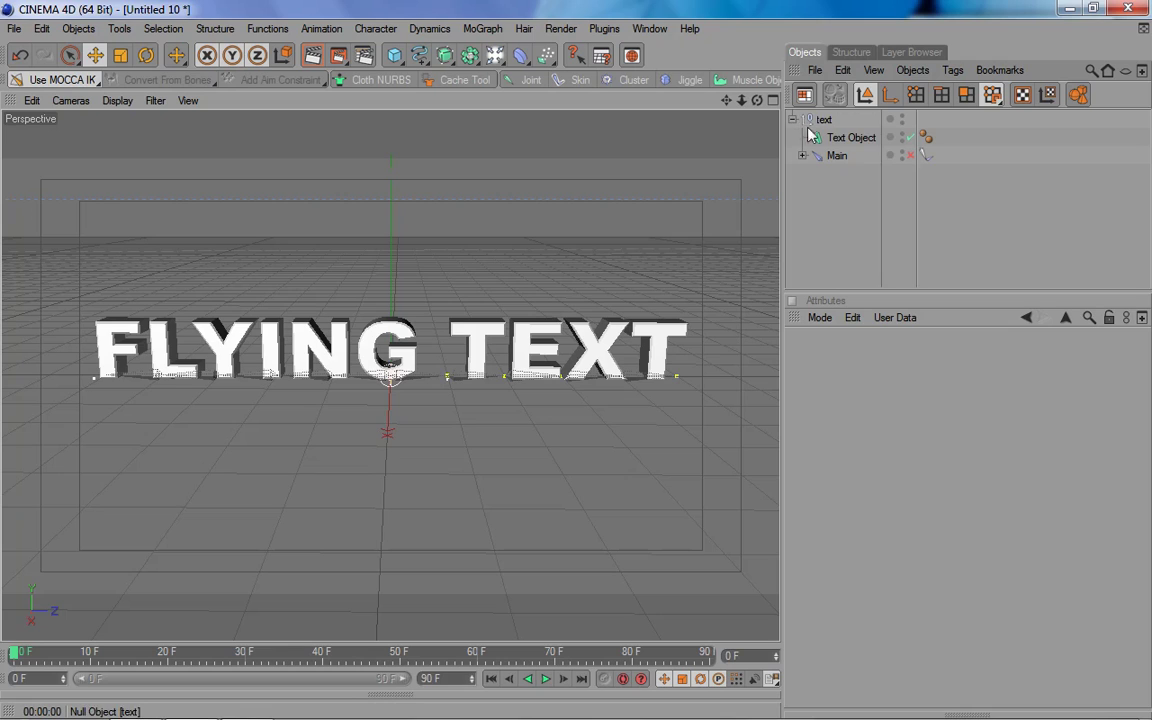
left_click(838, 157)
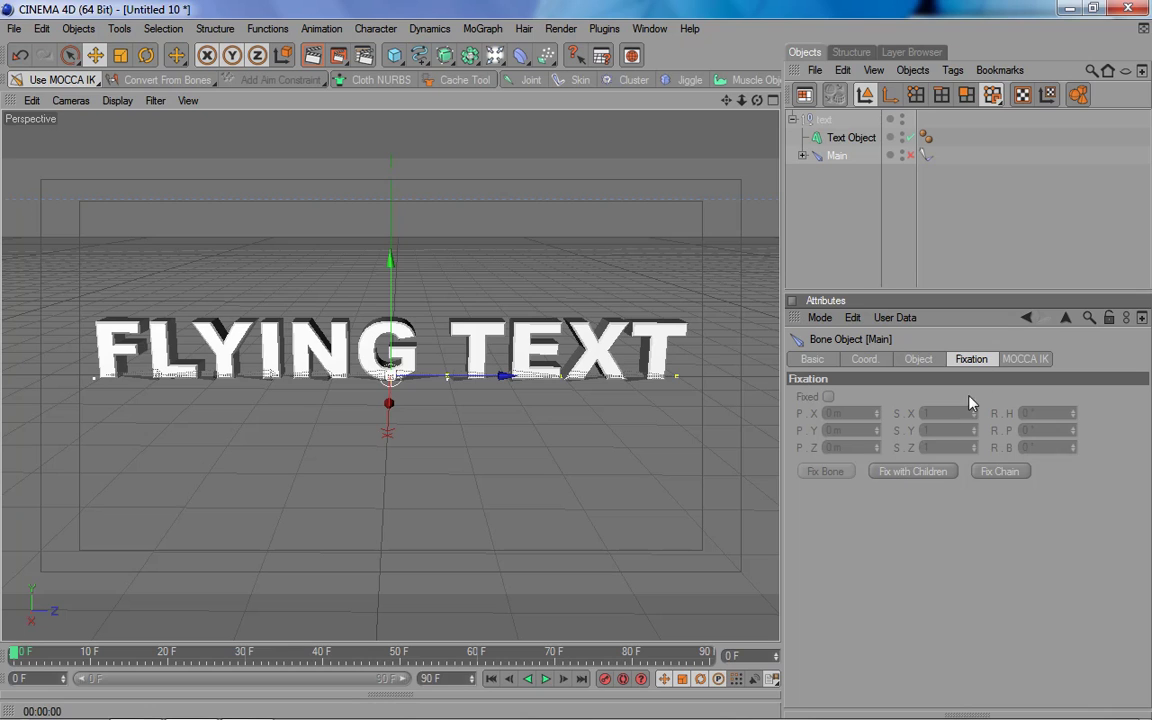
left_click(926, 476)
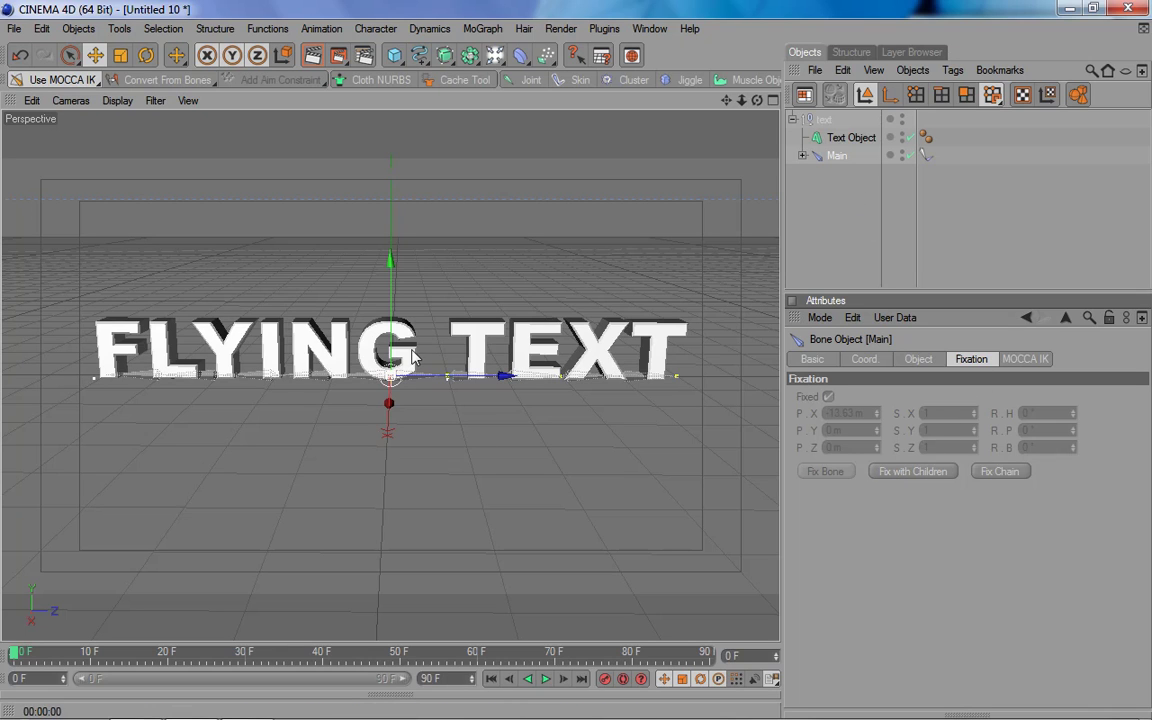
left_click(850, 138)
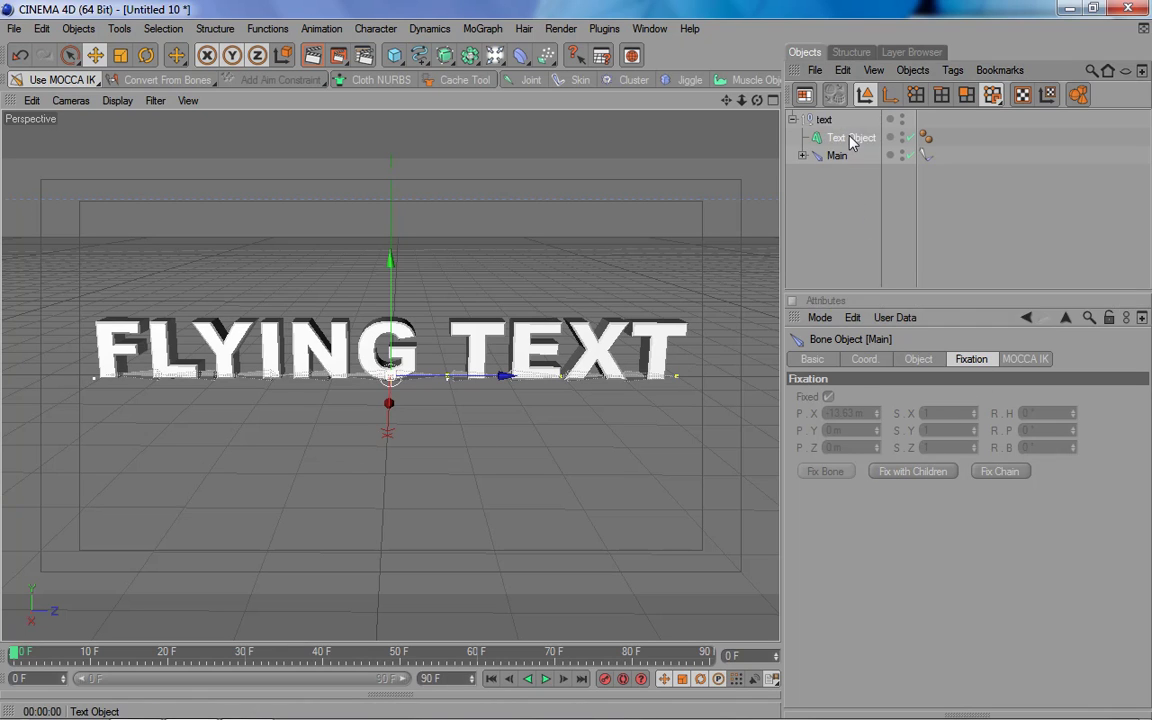
left_click(826, 120)
Lift the text null to arch FLYING TEXT, then undo the bend.
left_click_drag(398, 267, 390, 280)
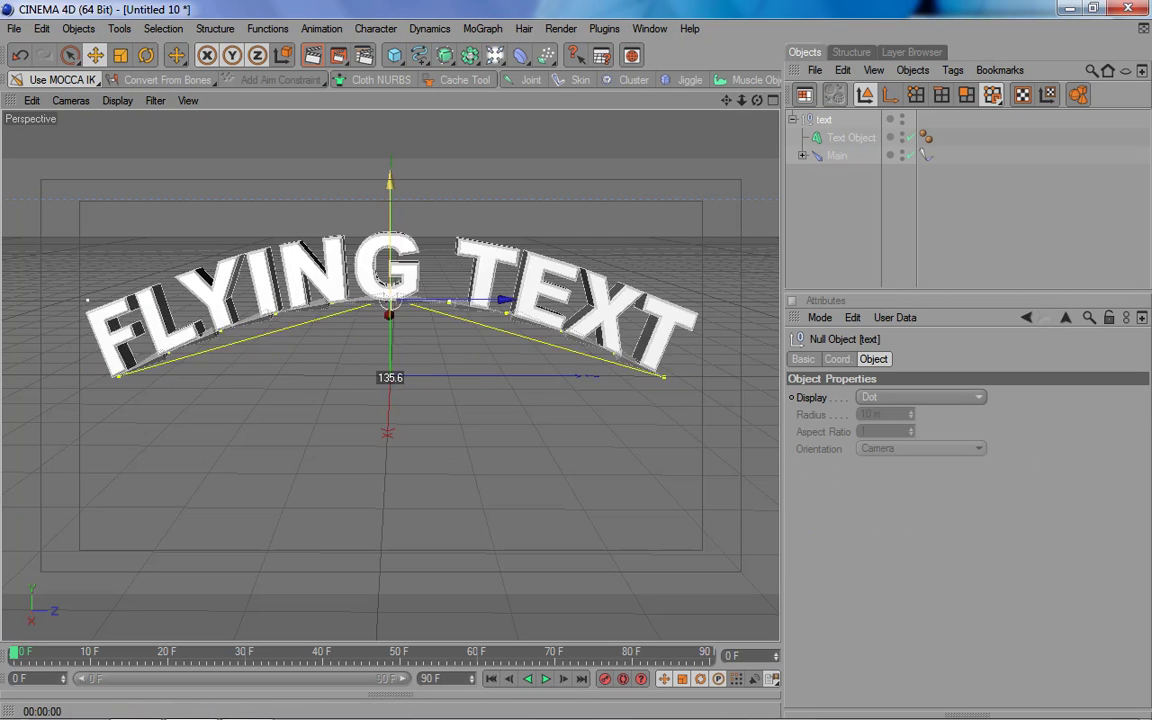
left_click_drag(388, 378, 388, 370)
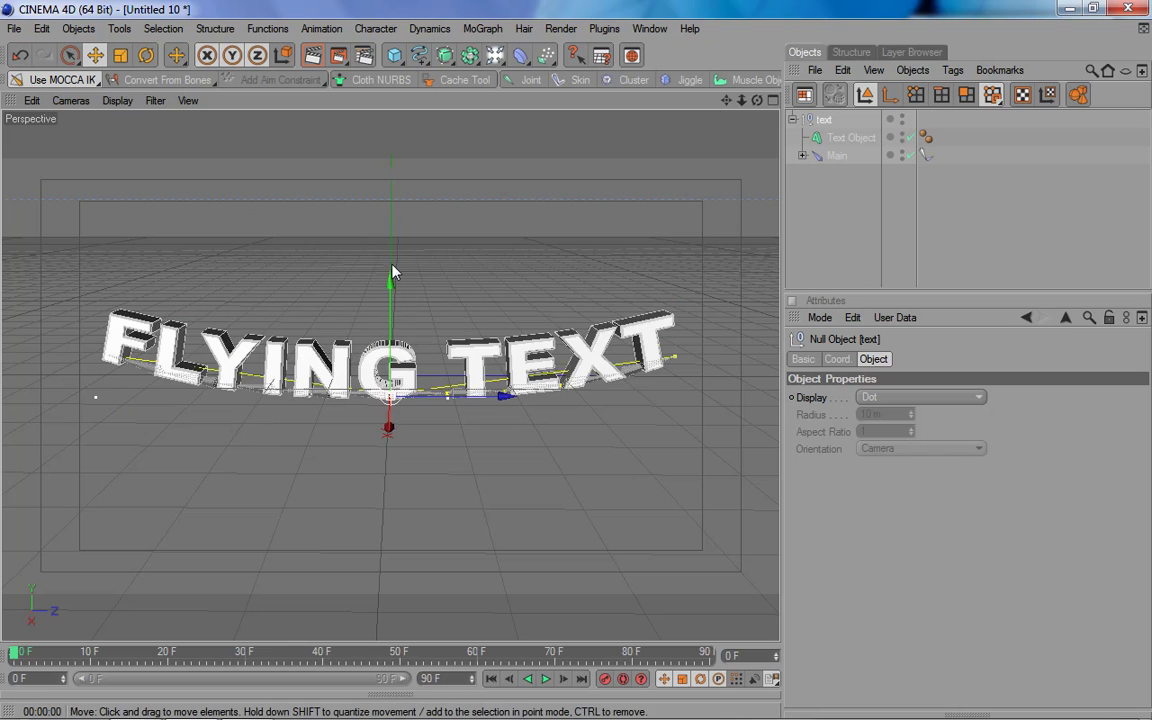
key("ctrl+z")
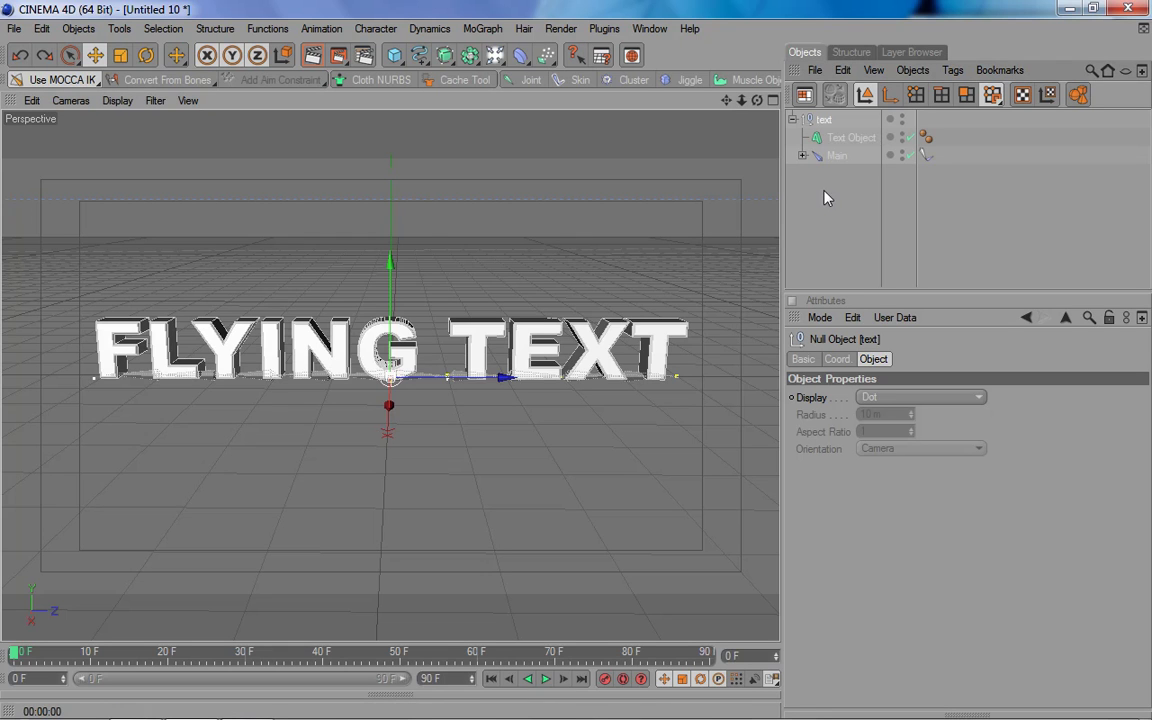
Raise the null again to strengthen the arch, then lower it so the lettering lies flat.
left_click_drag(404, 271, 404, 246)
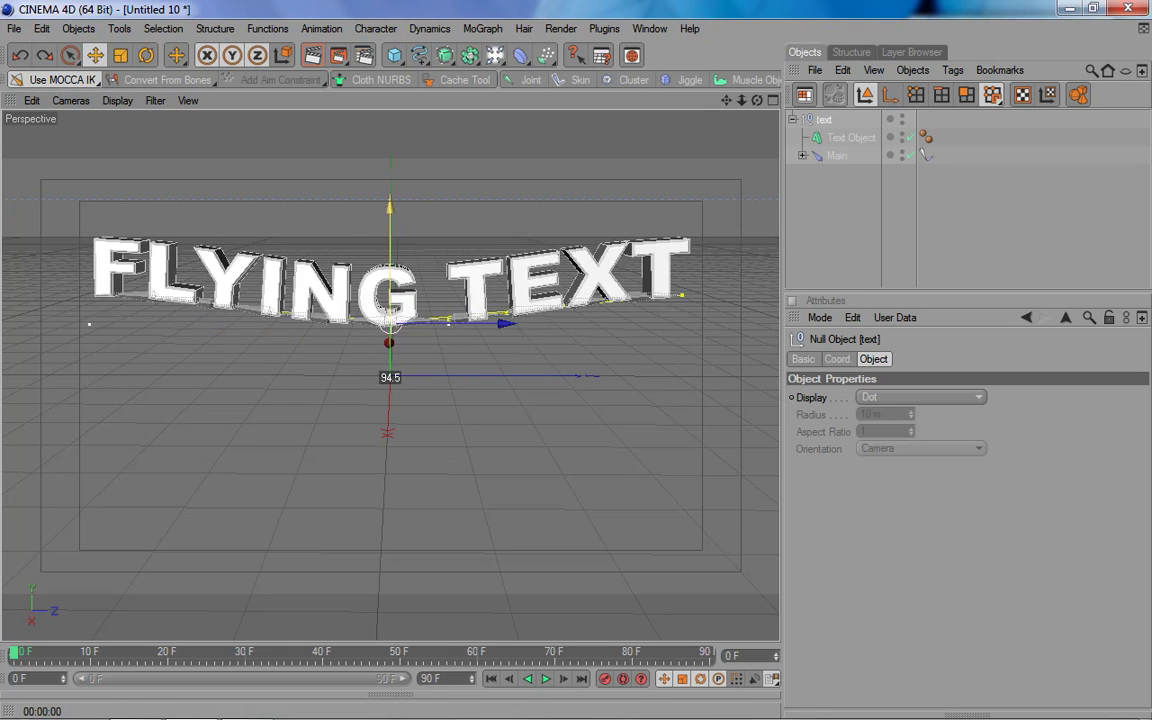
mouse_move(391, 347)
left_mouse_down()
mouse_move(389, 283)
mouse_move(388, 404)
mouse_move(388, 283)
mouse_move(390, 406)
left_mouse_up()
mouse_move(479, 365)
left_mouse_down("alt")
mouse_move(327, 378)
mouse_move(532, 414)
left_mouse_up("alt")
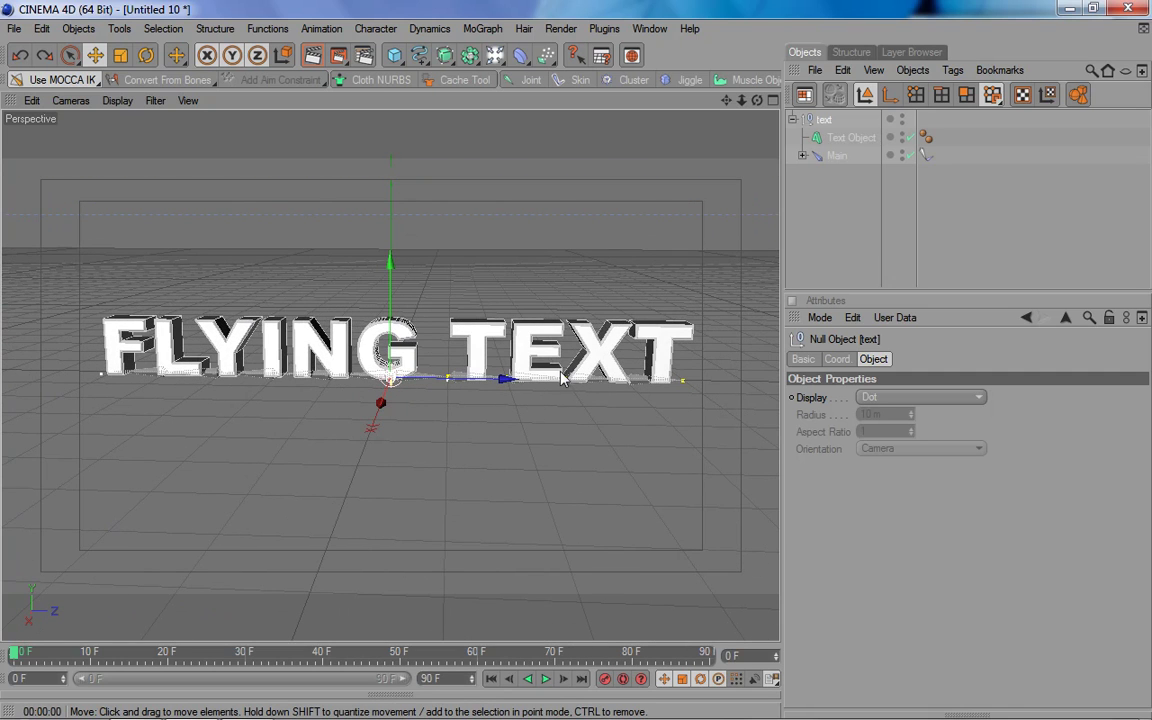
left_click_drag(494, 60, 771, 108)
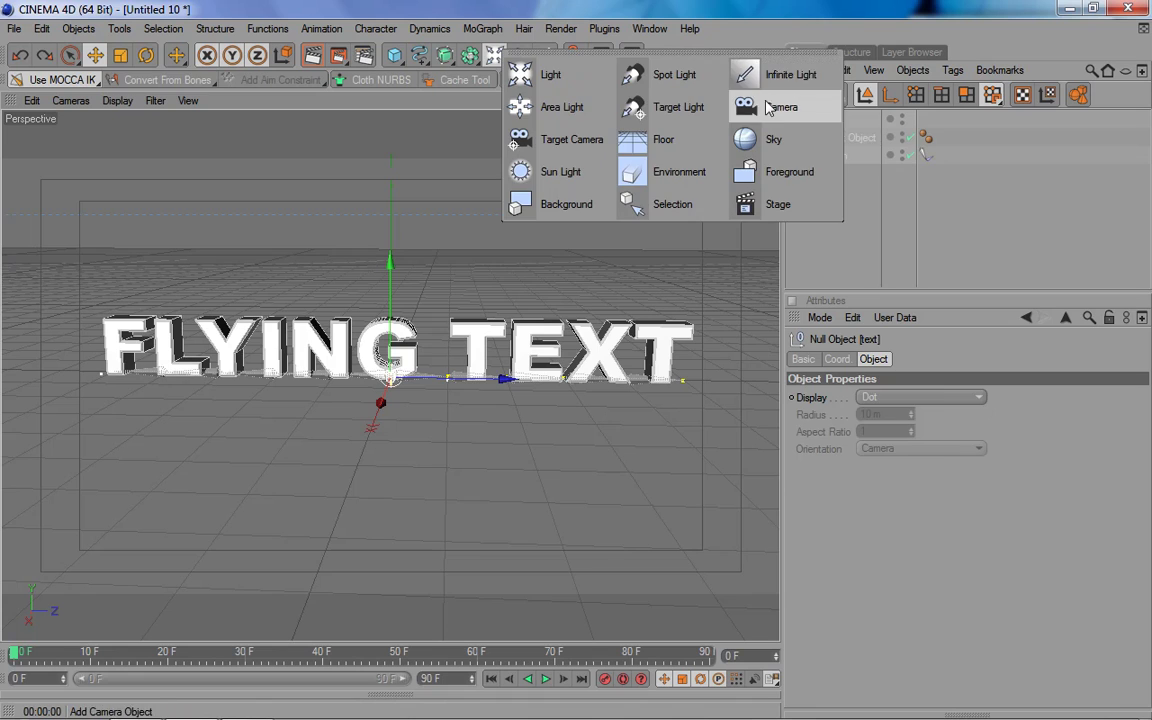
Place the camera at X 1500 m, Y 0, Z 0, heading 90°, pitch 0°, and look through it.
left_click(840, 360)
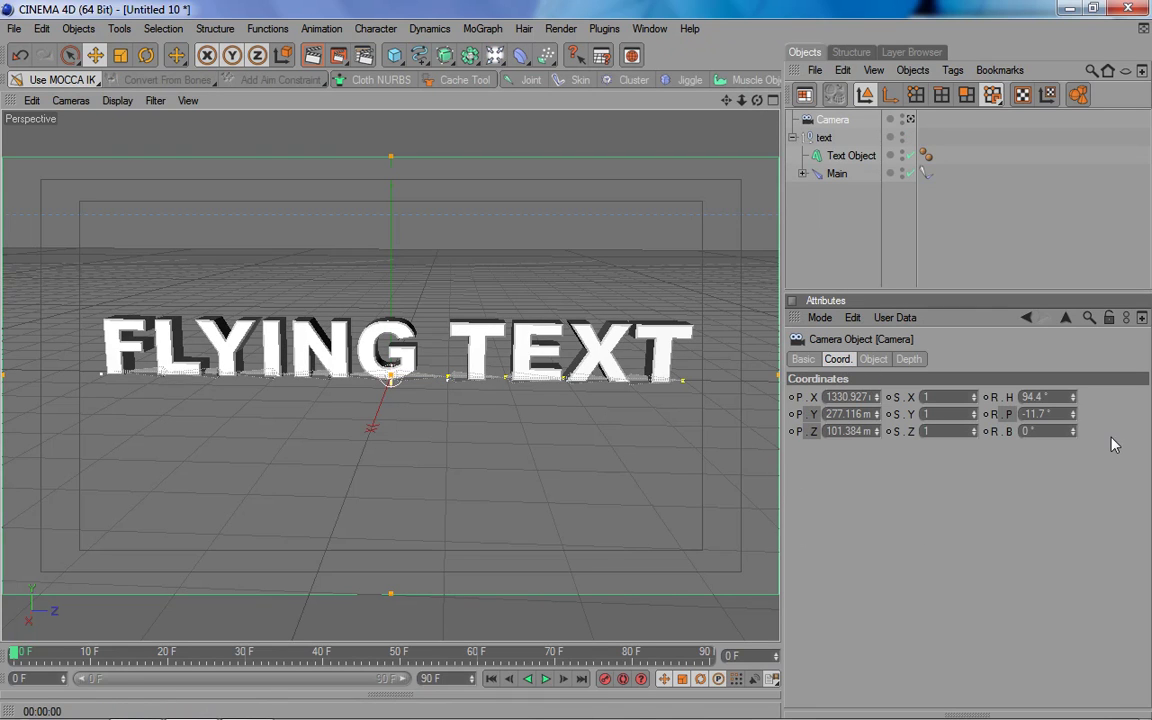
type("90")
key("Tab")
type("0")
key("Tab")
type("0")
key("Tab")
type("0")
key("Tab")
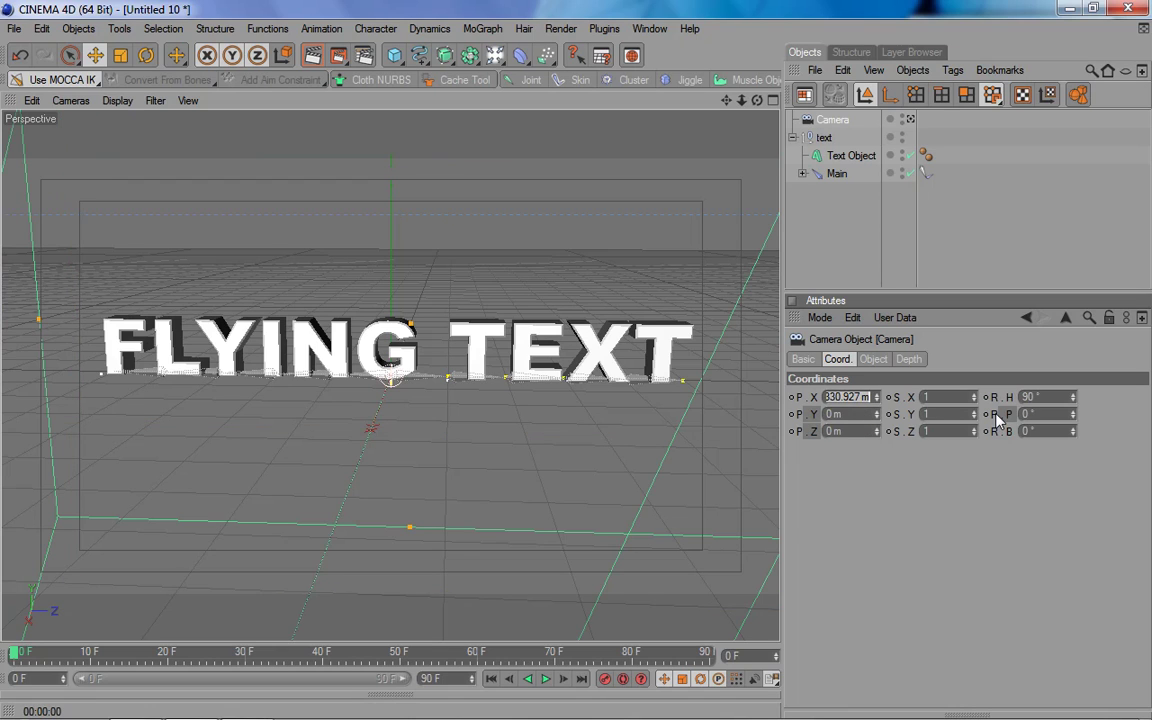
type("1500")
key("Return")
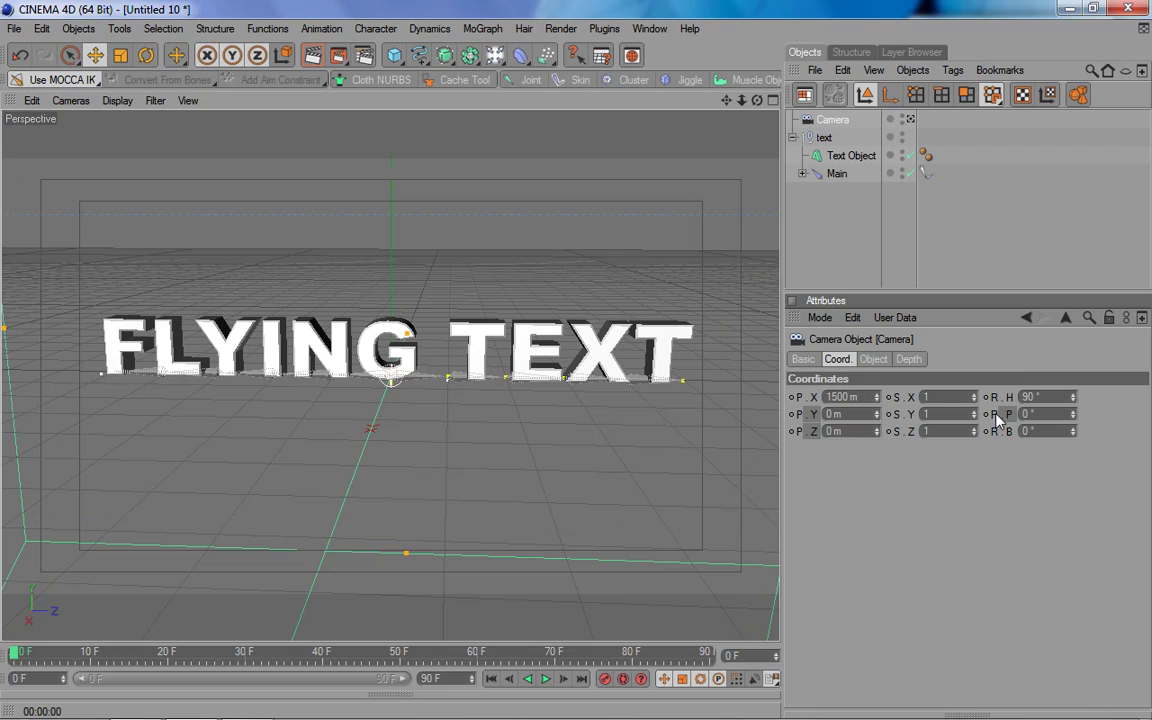
left_click(910, 119)
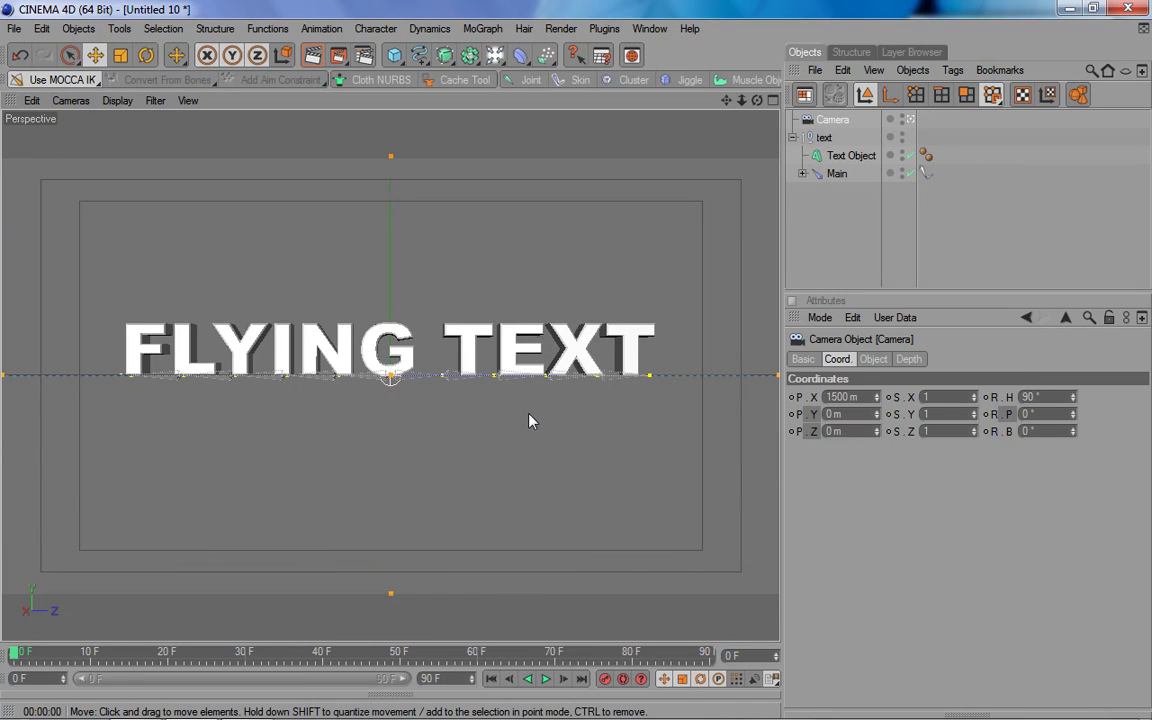
Add two lights and name them Front and back.
left_click(496, 58)
left_click(496, 58)
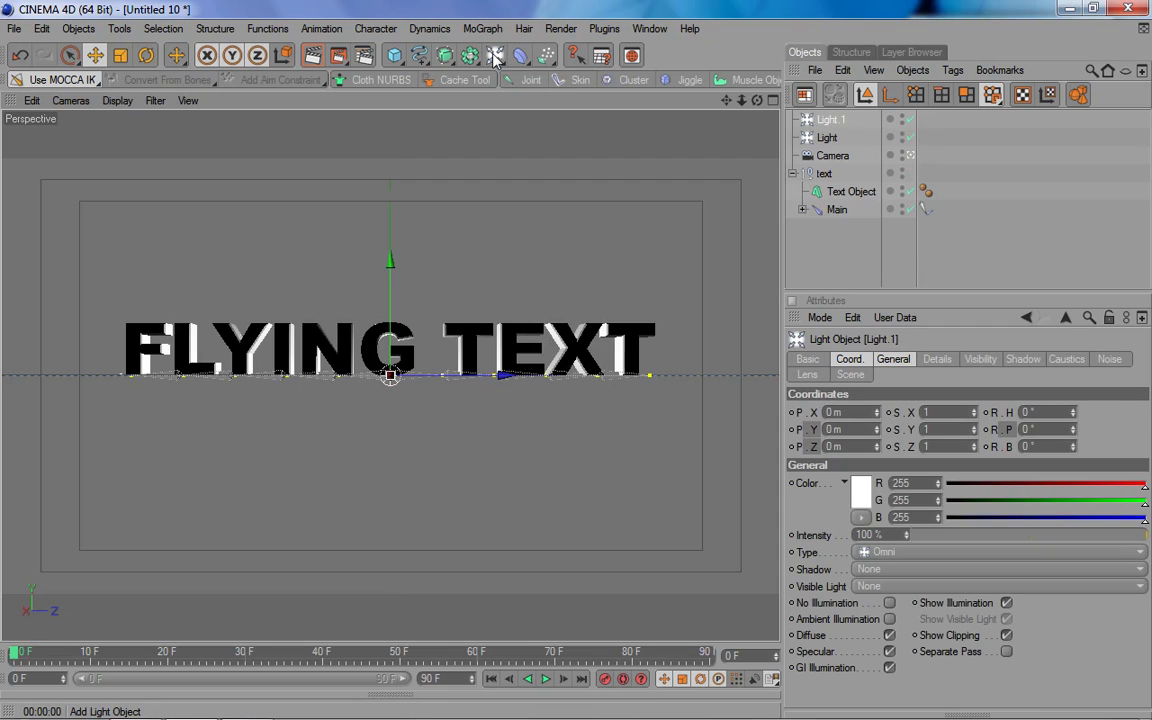
double_click(829, 138)
type("Fl")
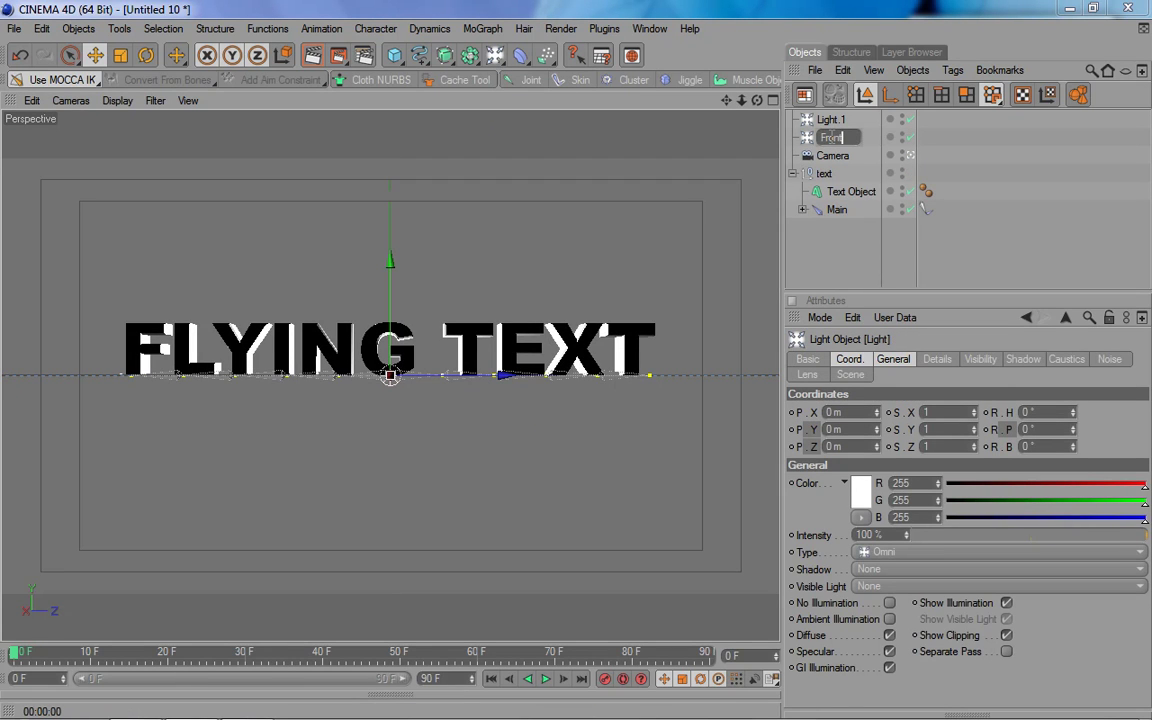
left_click(831, 120)
double_click(831, 120)
type("B")
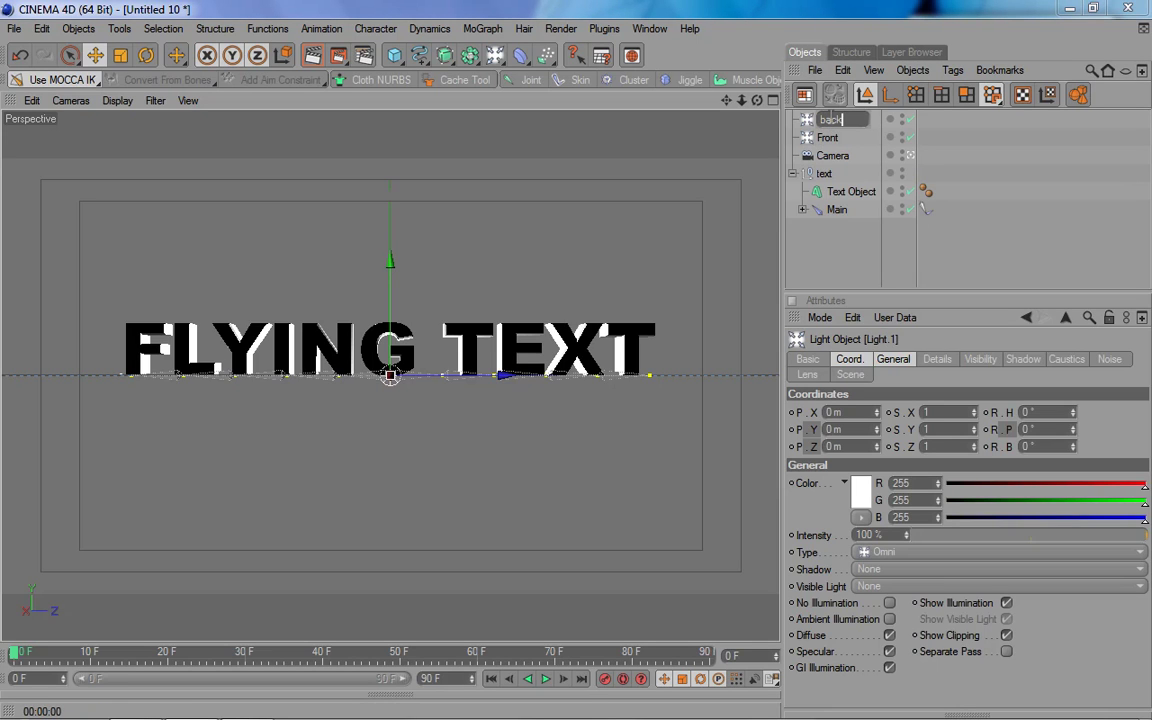
key("Return")
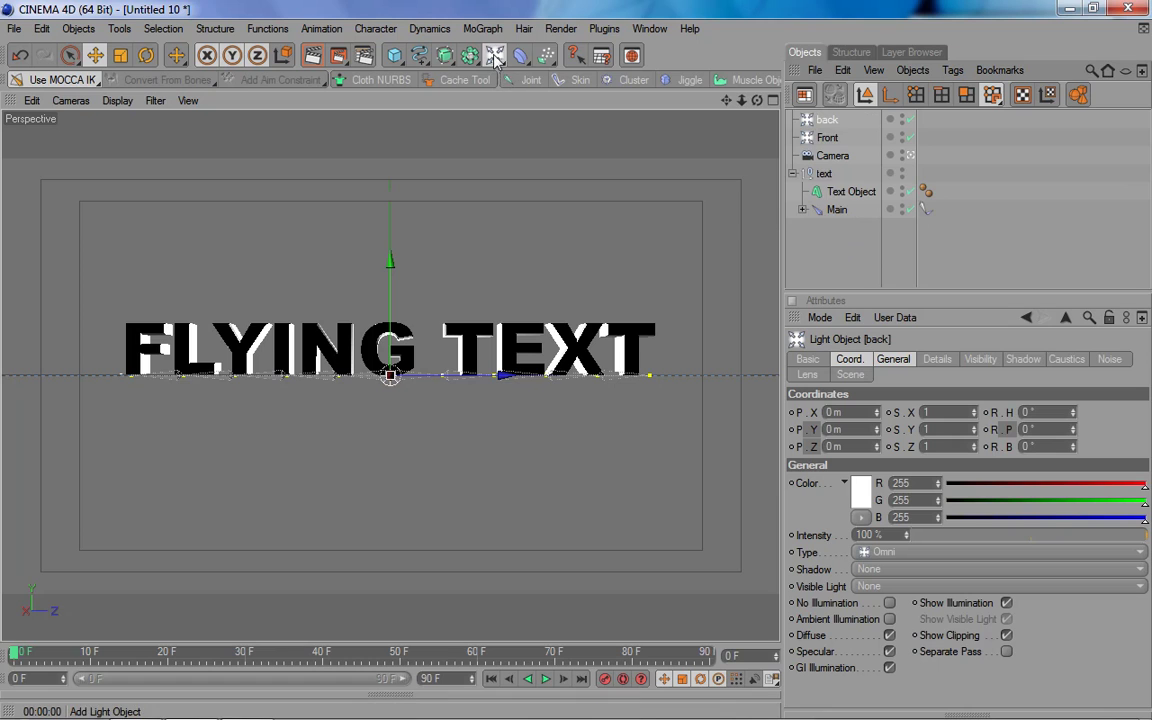
Add Background, Floor and Sky objects and lower the Floor beneath the text.
left_click_drag(496, 58, 570, 208)
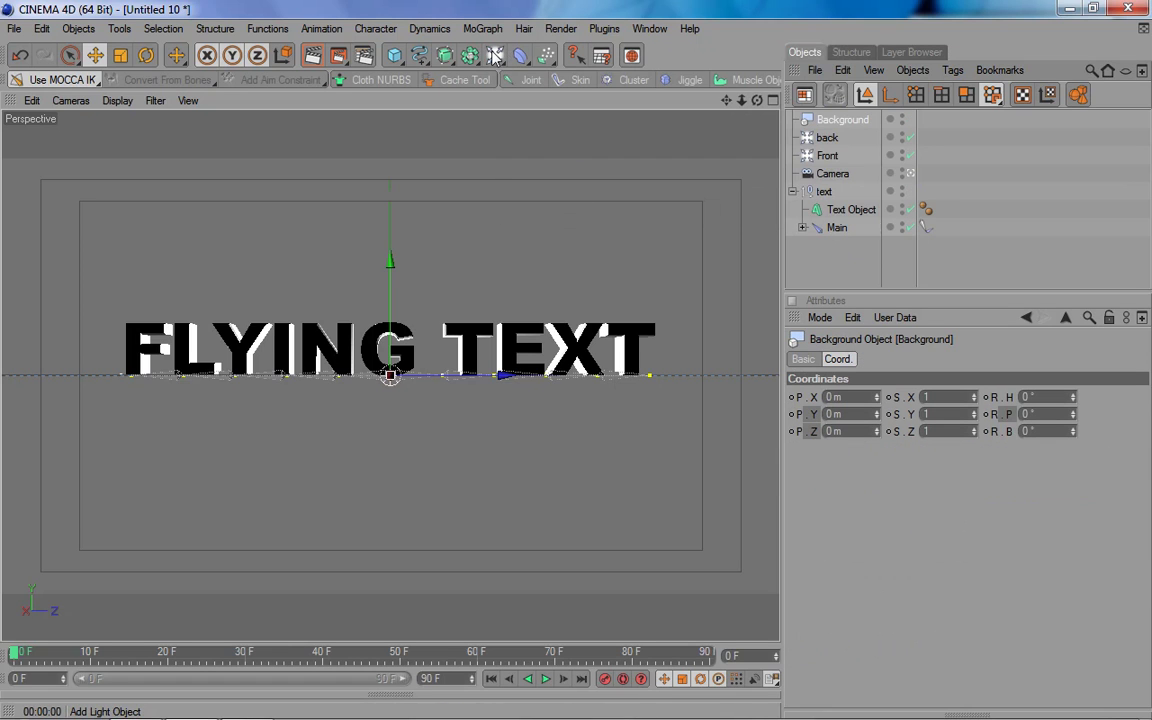
left_click_drag(496, 58, 667, 152)
left_click_drag(496, 58, 772, 142)
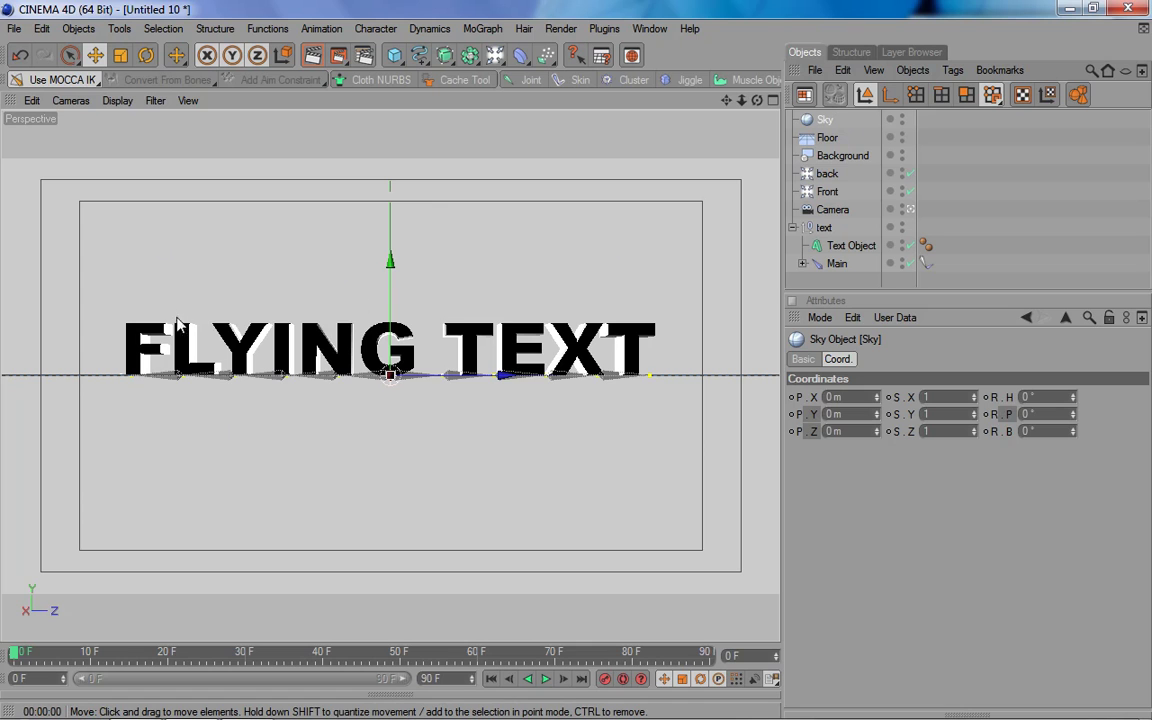
left_click(827, 138)
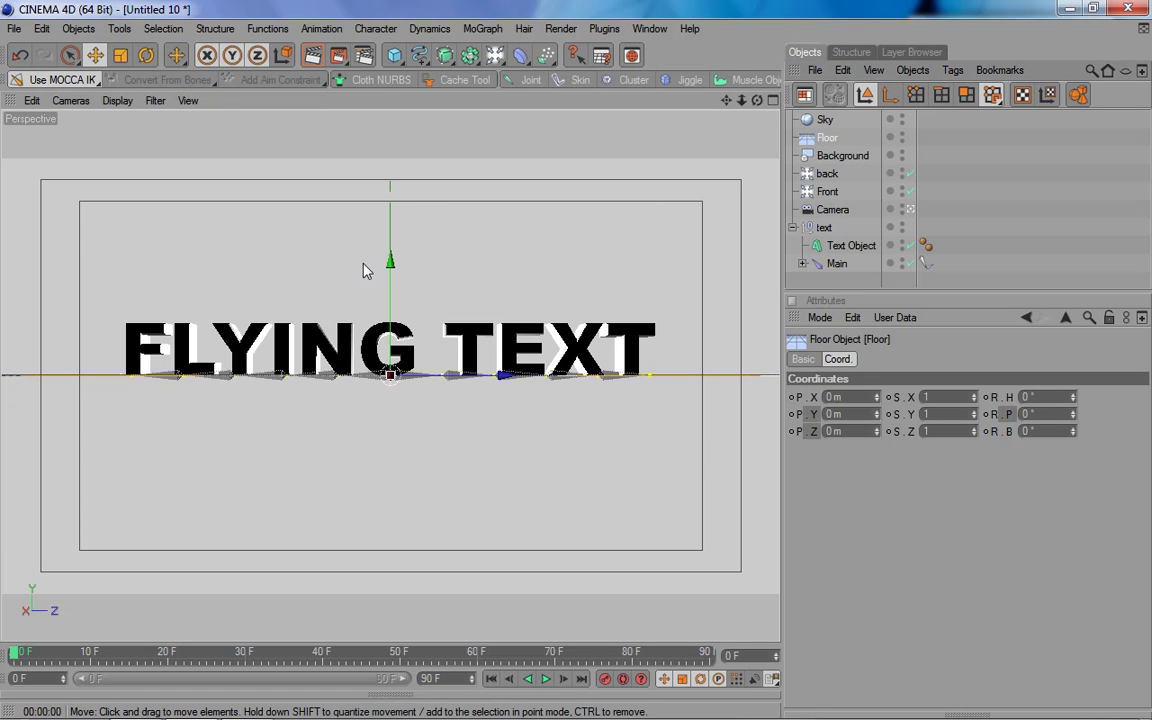
left_click_drag(390, 262, 390, 360)
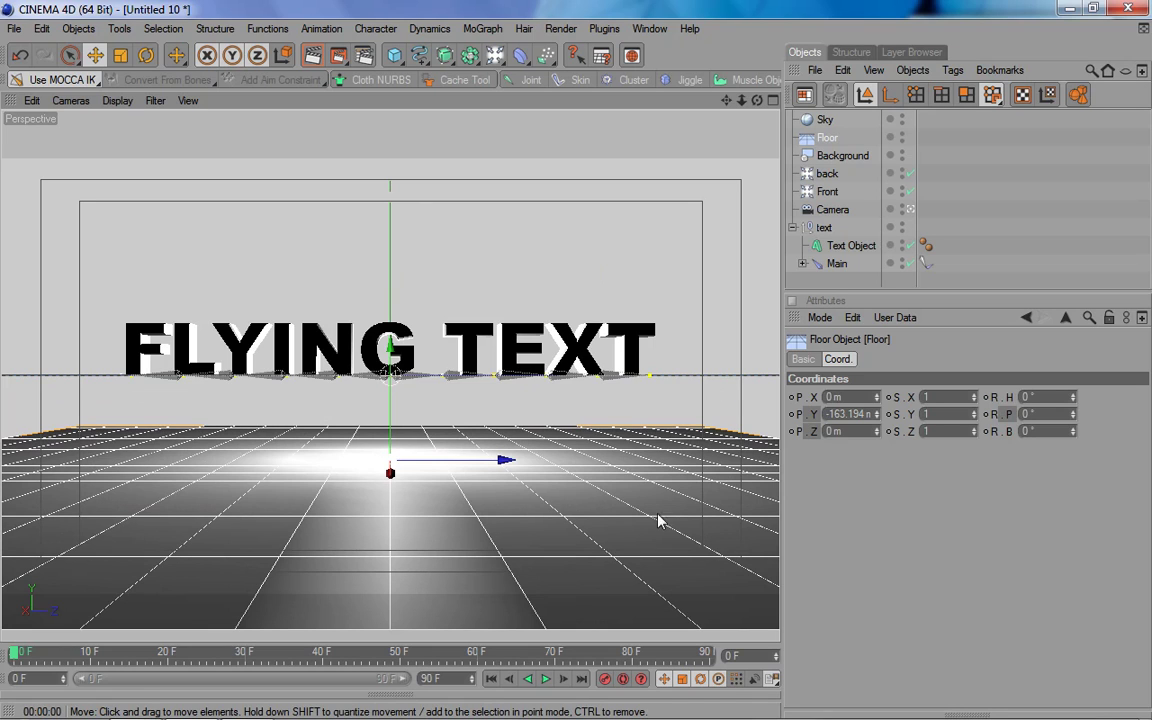
left_click(842, 155)
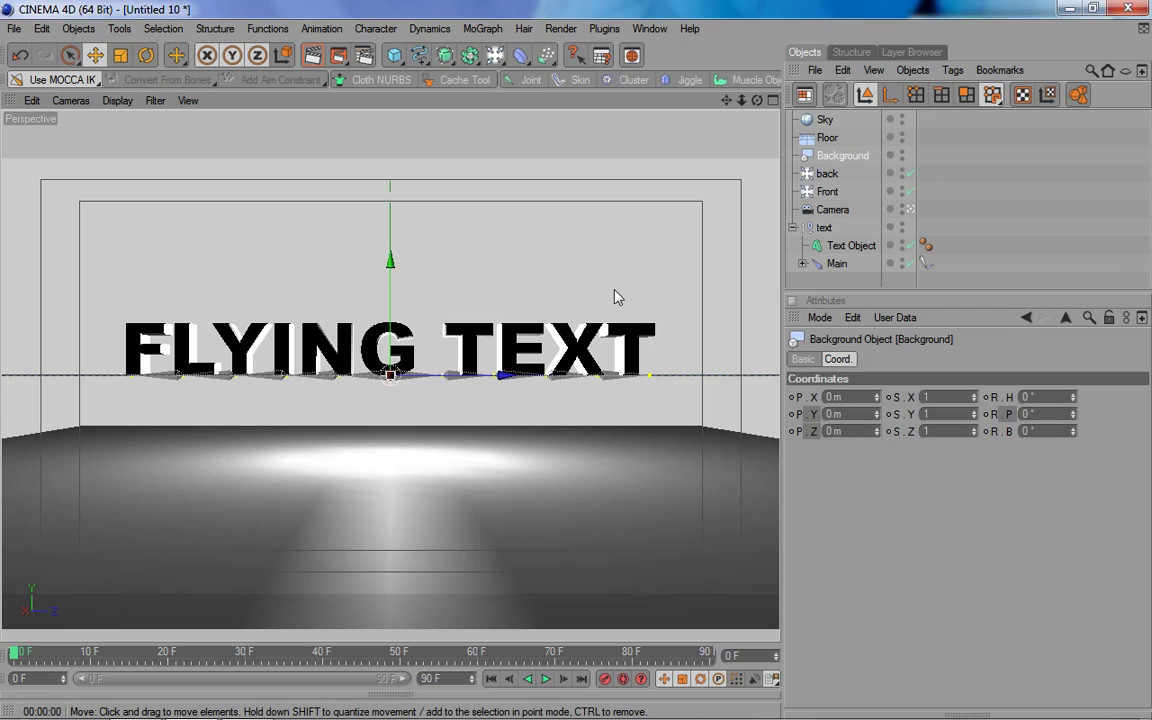
Group the Front and back lights under a new null named Lights.
left_click(826, 190)
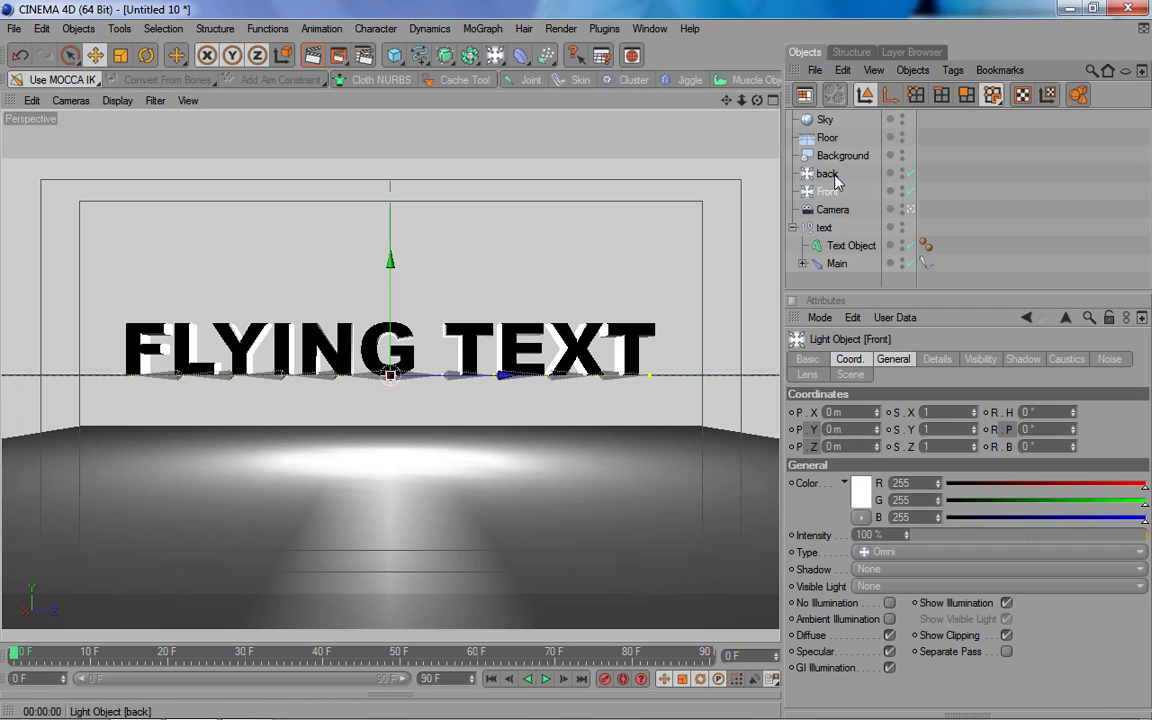
left_click(829, 175, "ctrl")
key("alt+g")
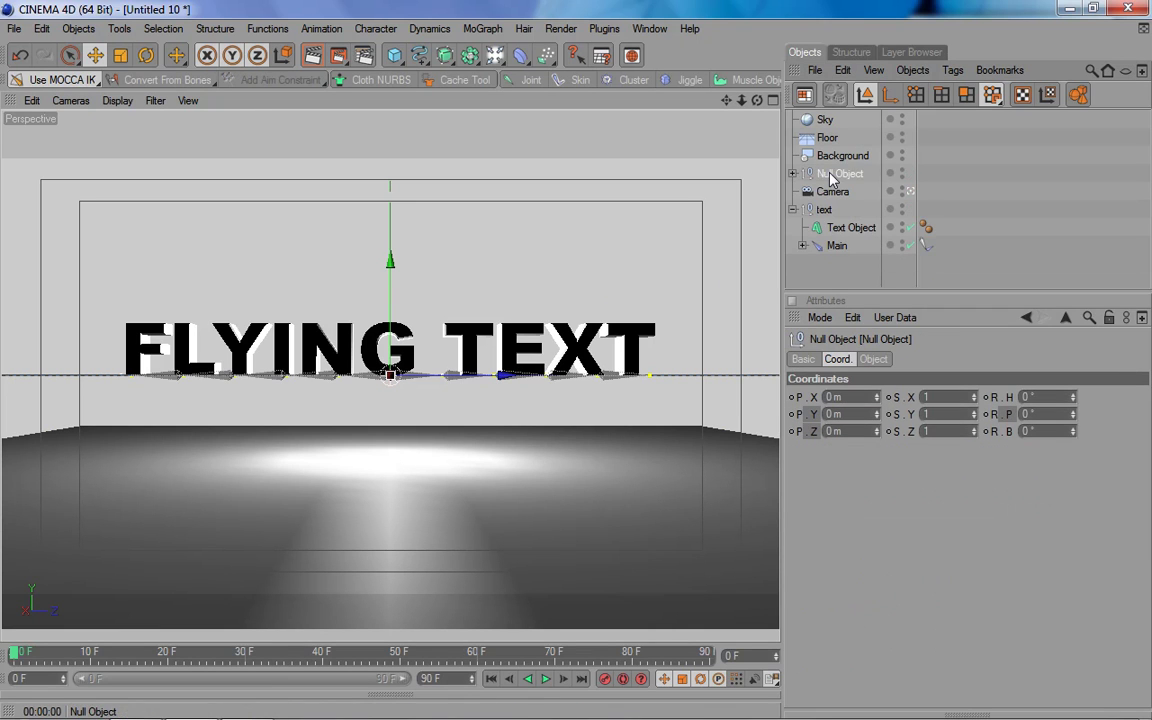
double_click(843, 173)
type("Li")
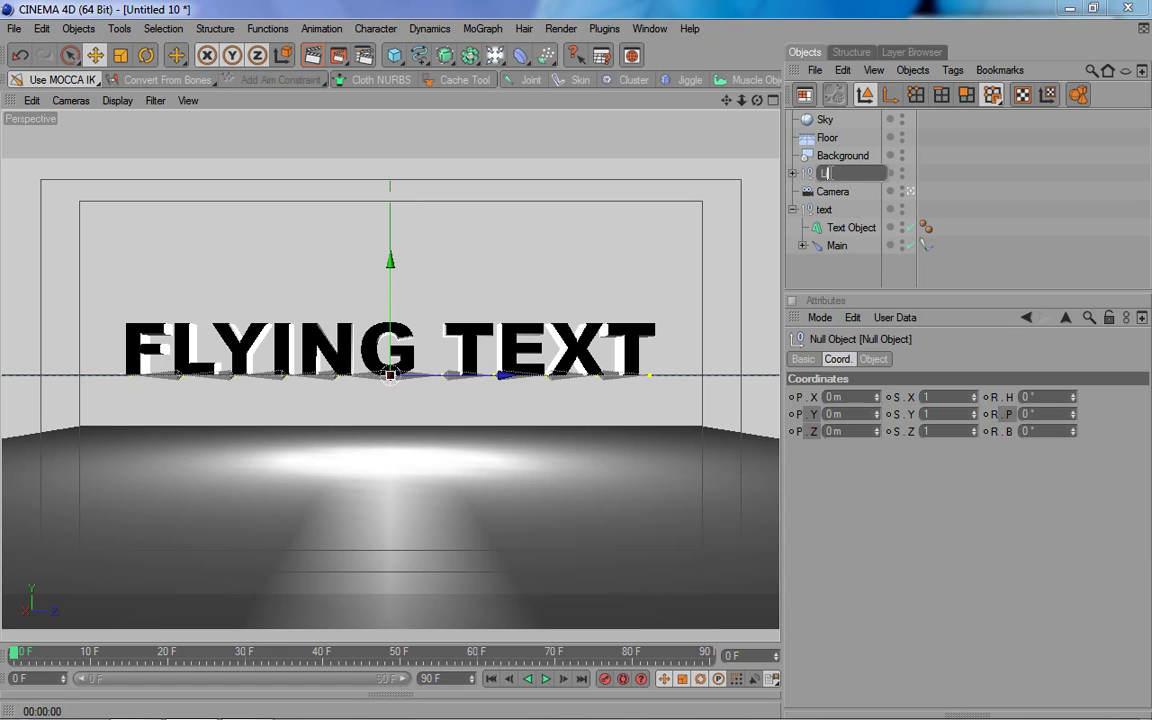
key("Return")
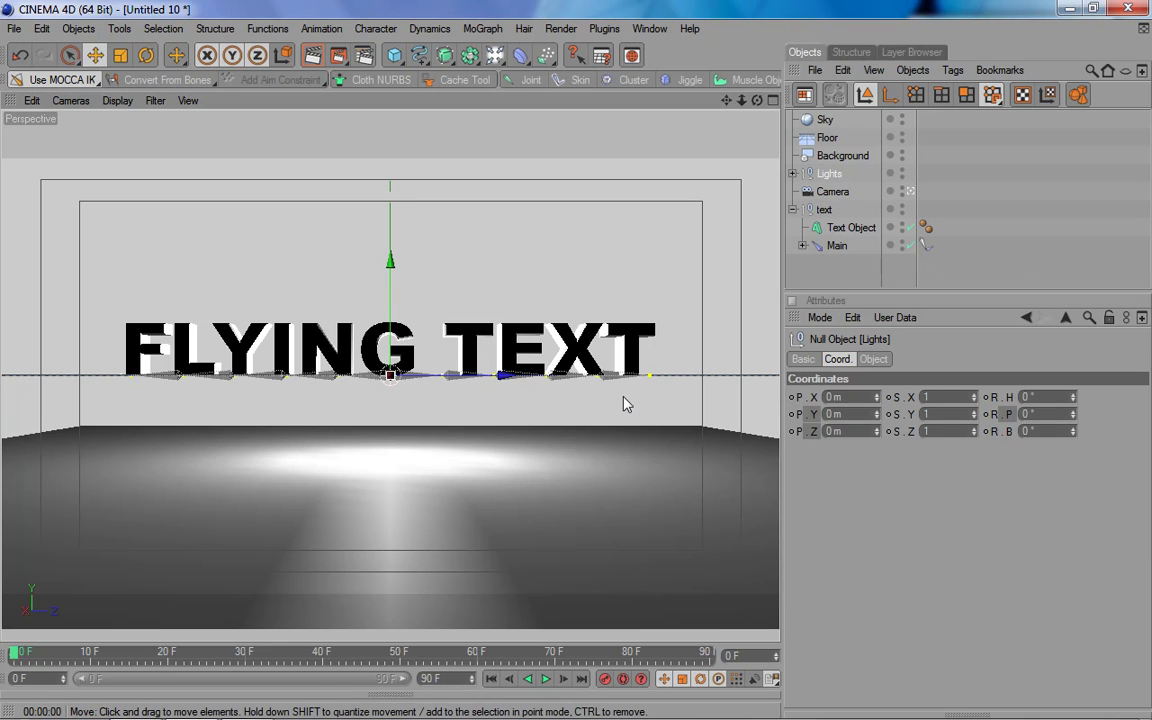
left_click(840, 155)
left_click(829, 137)
left_click(826, 119)
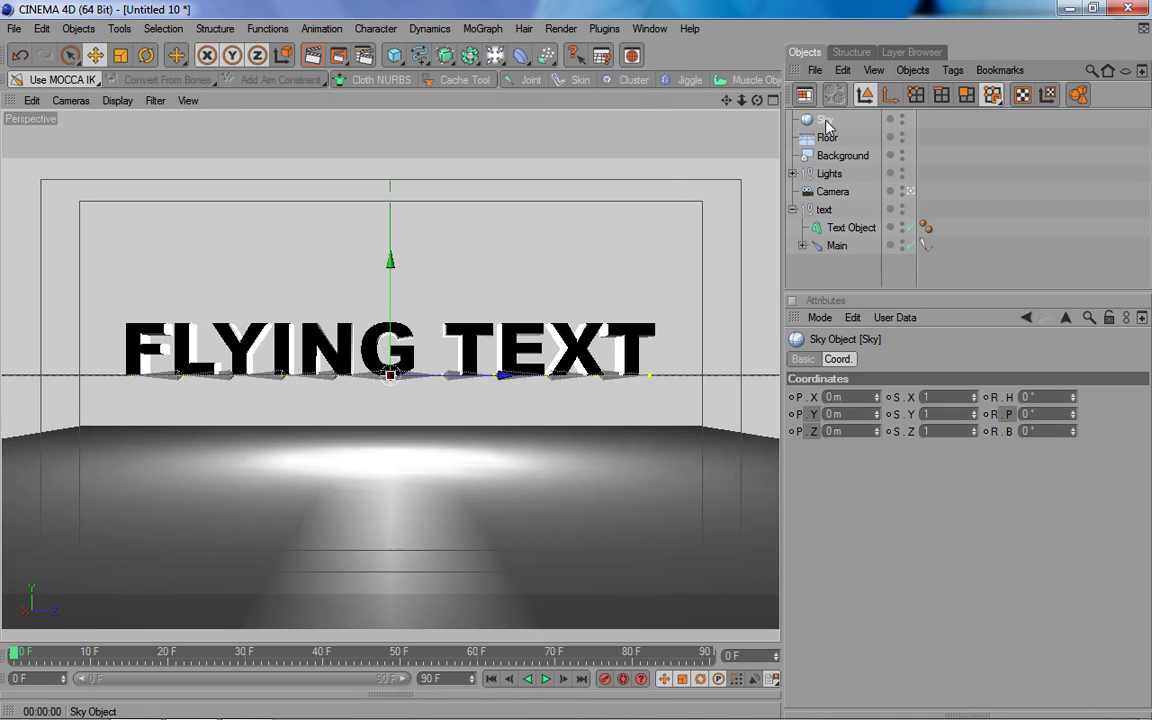
Pick the Background 02 material in the Content Browser and preview HDRI 017, 010, 012 and 015.
left_click(640, 57)
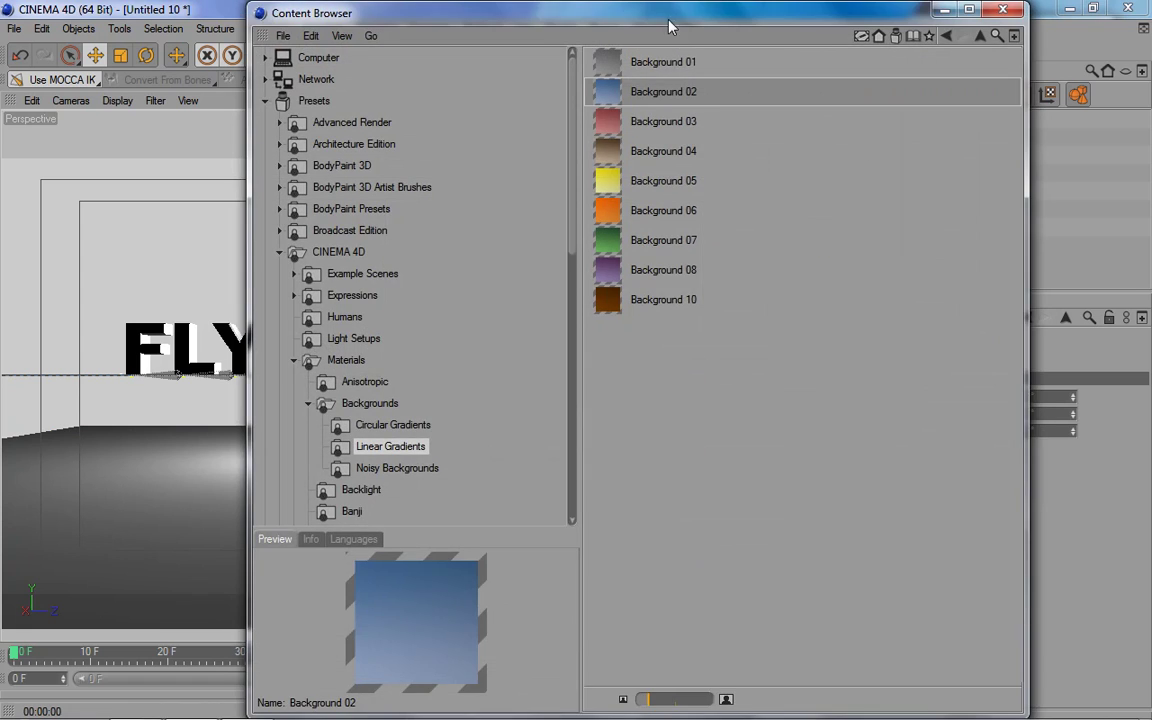
left_click_drag(669, 26, 616, 38)
left_click(585, 110)
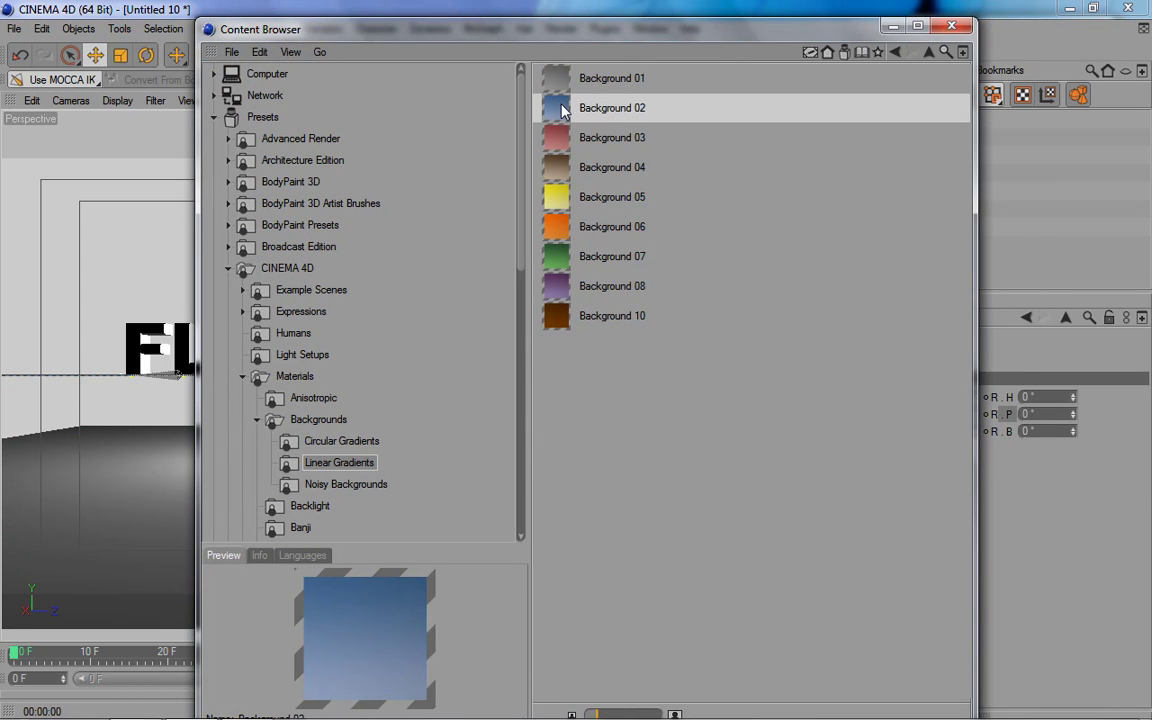
left_click(242, 373)
left_click(300, 377)
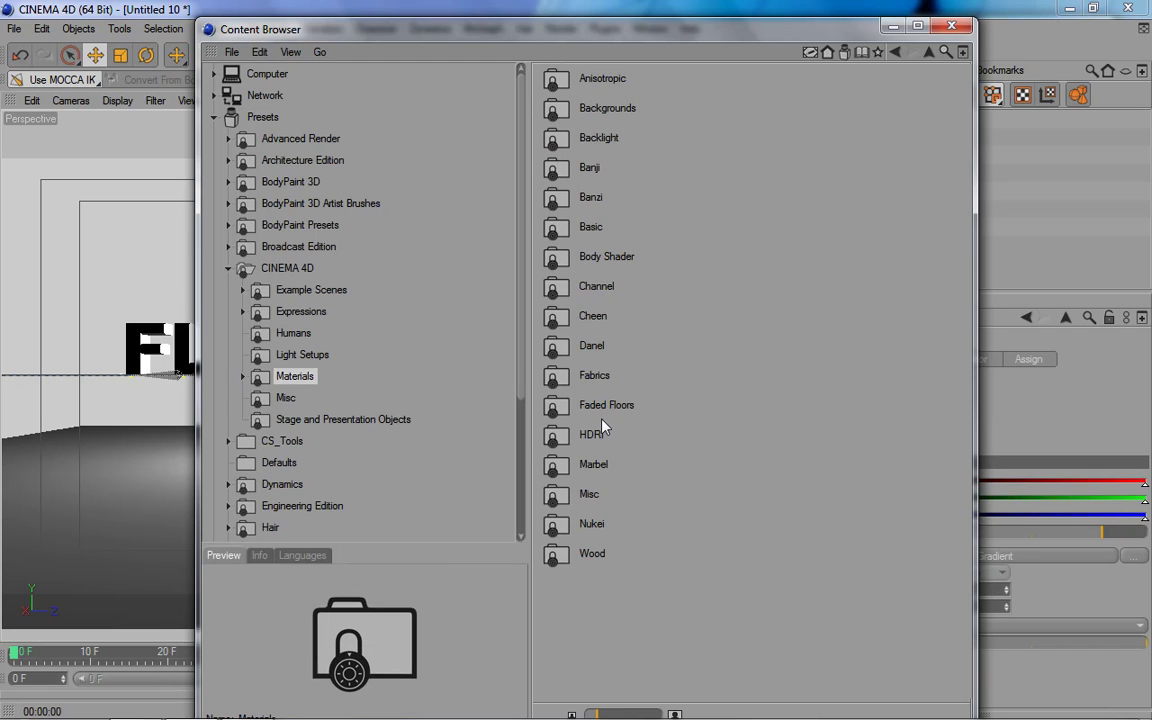
double_click(600, 432)
left_click(718, 258)
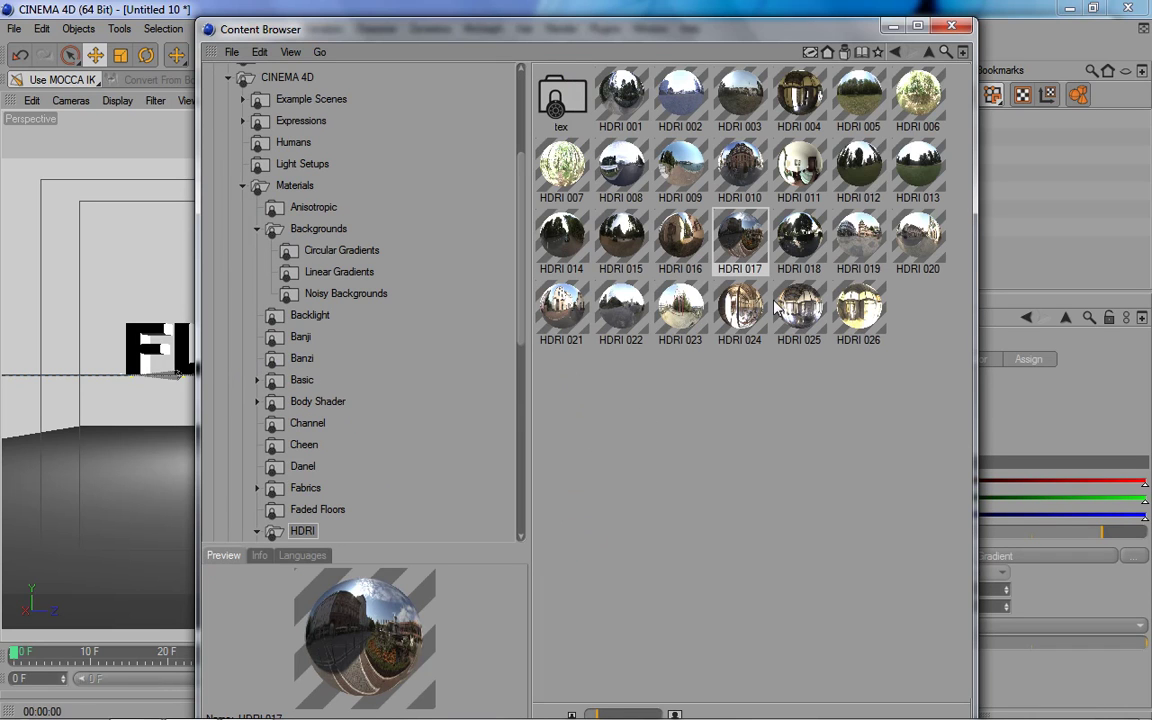
left_click(748, 178)
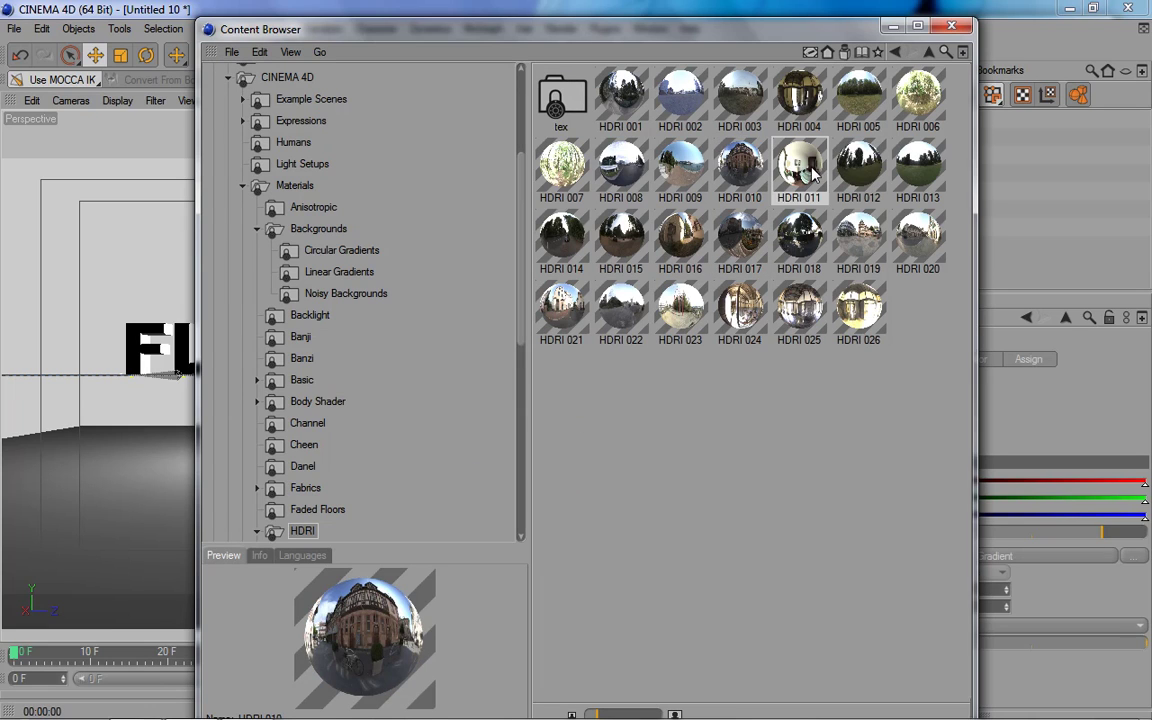
left_click(850, 177)
left_click(627, 257)
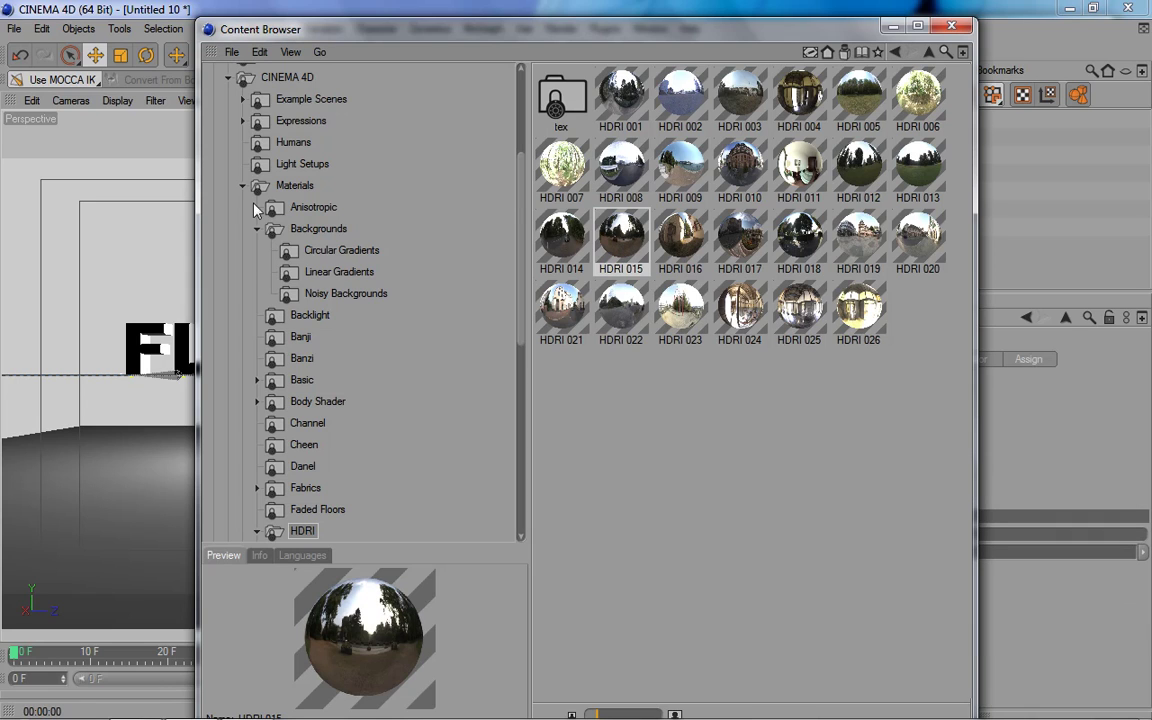
Load the Glaze-Orange material from Favorites into the scene.
left_click(242, 185)
left_click(228, 78)
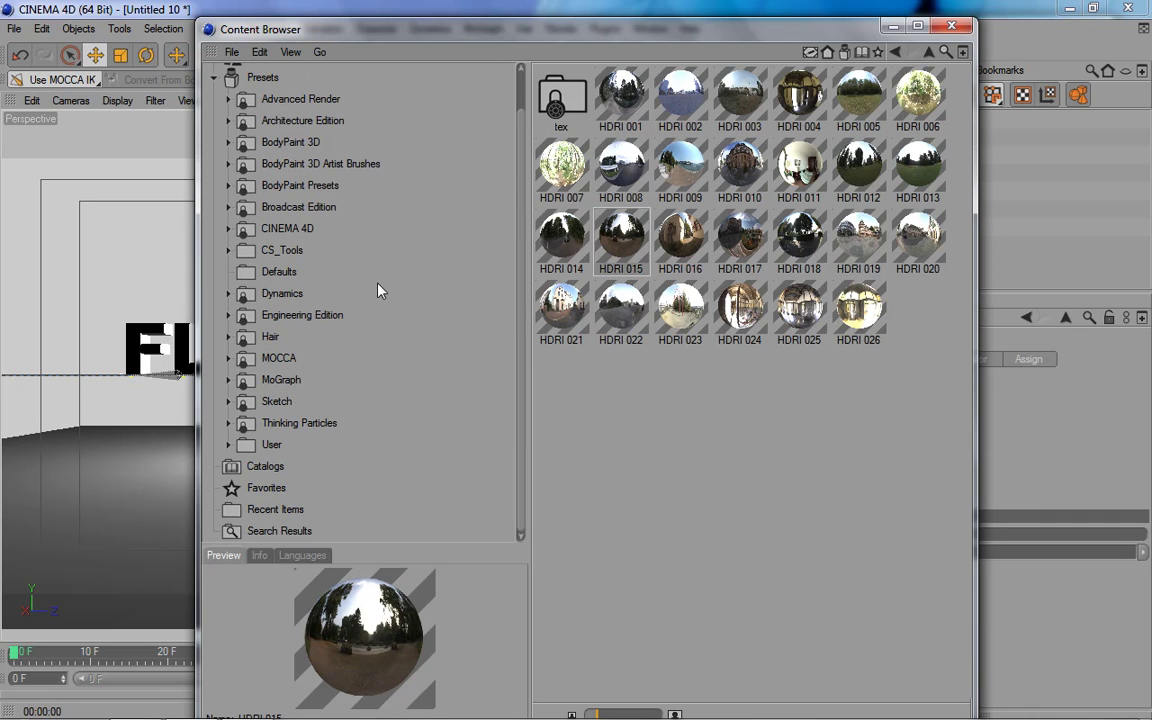
left_click(270, 489)
left_click(595, 148)
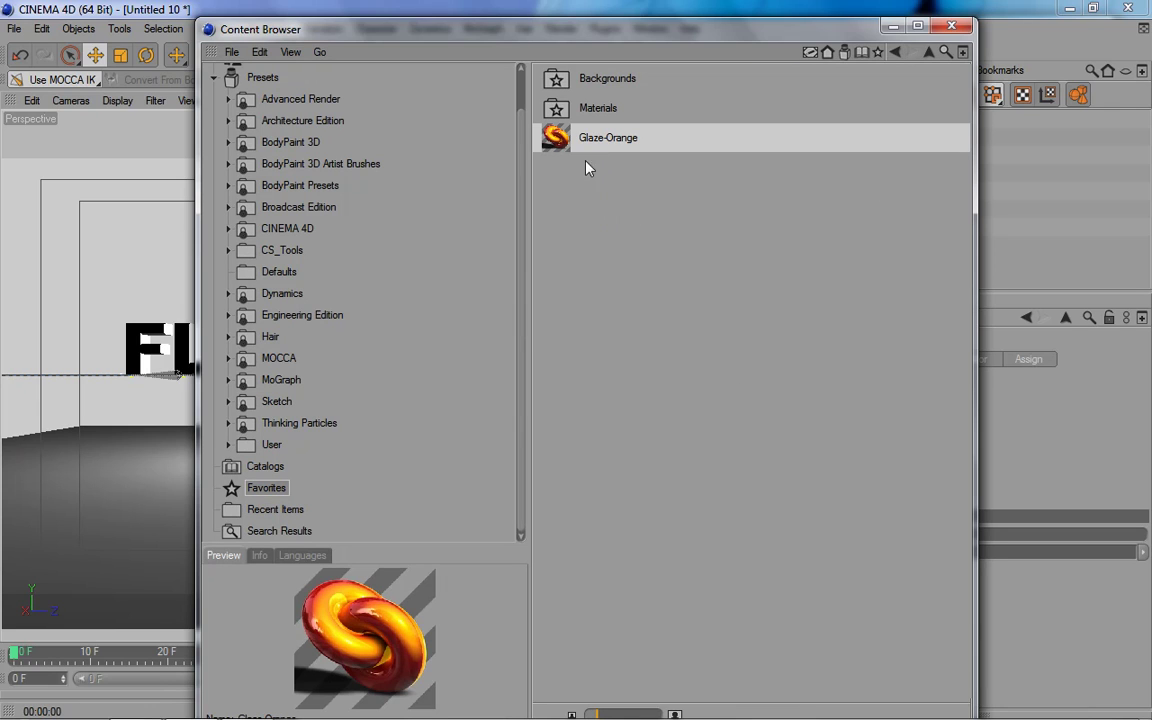
double_click(556, 137)
Load the Glossy White material from the favourite Glossy folder and close the Content Browser.
left_click(622, 110)
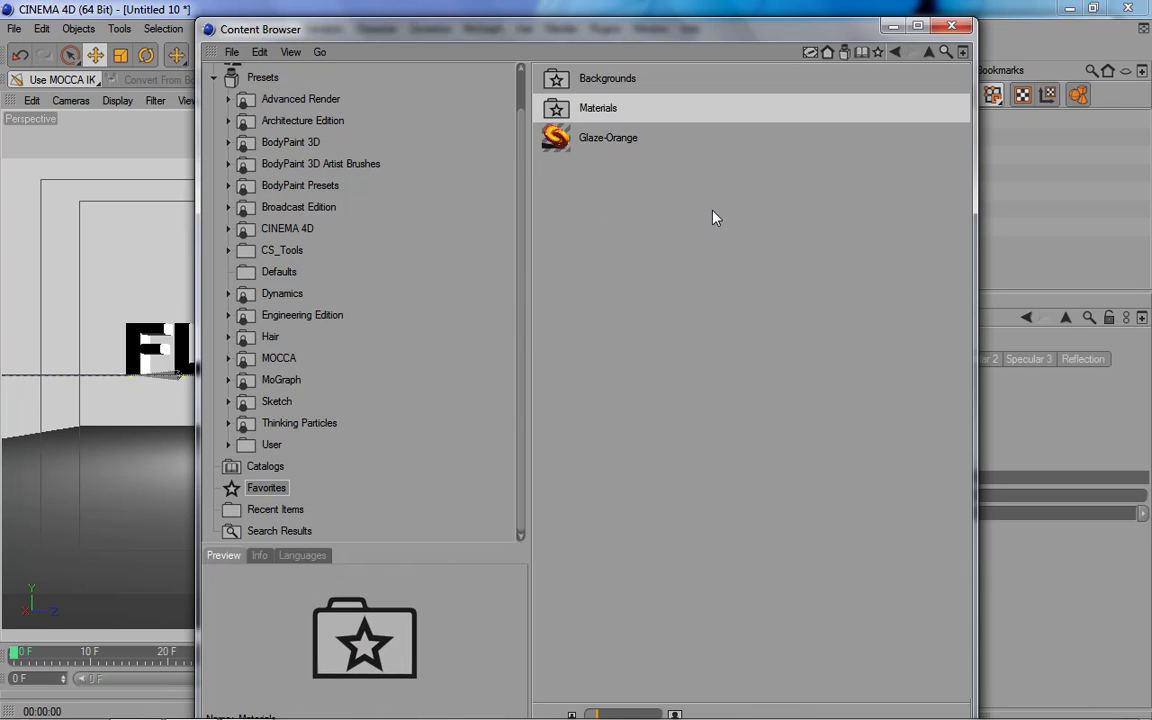
double_click(600, 110)
double_click(606, 113)
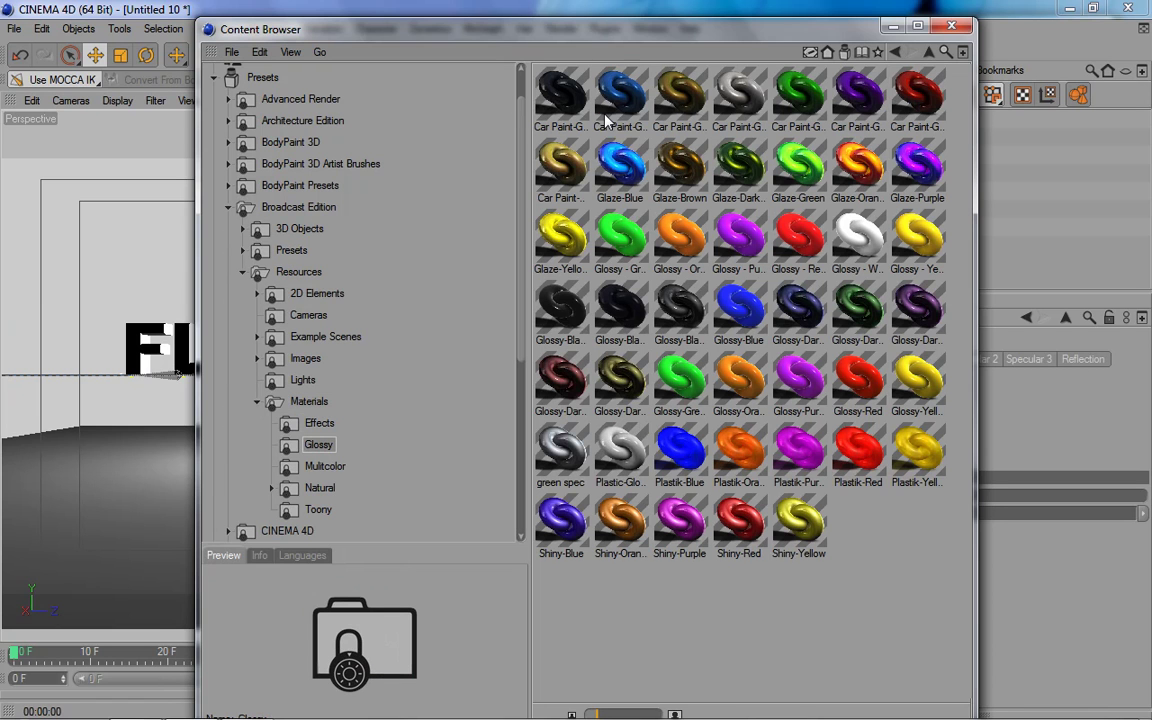
double_click(852, 240)
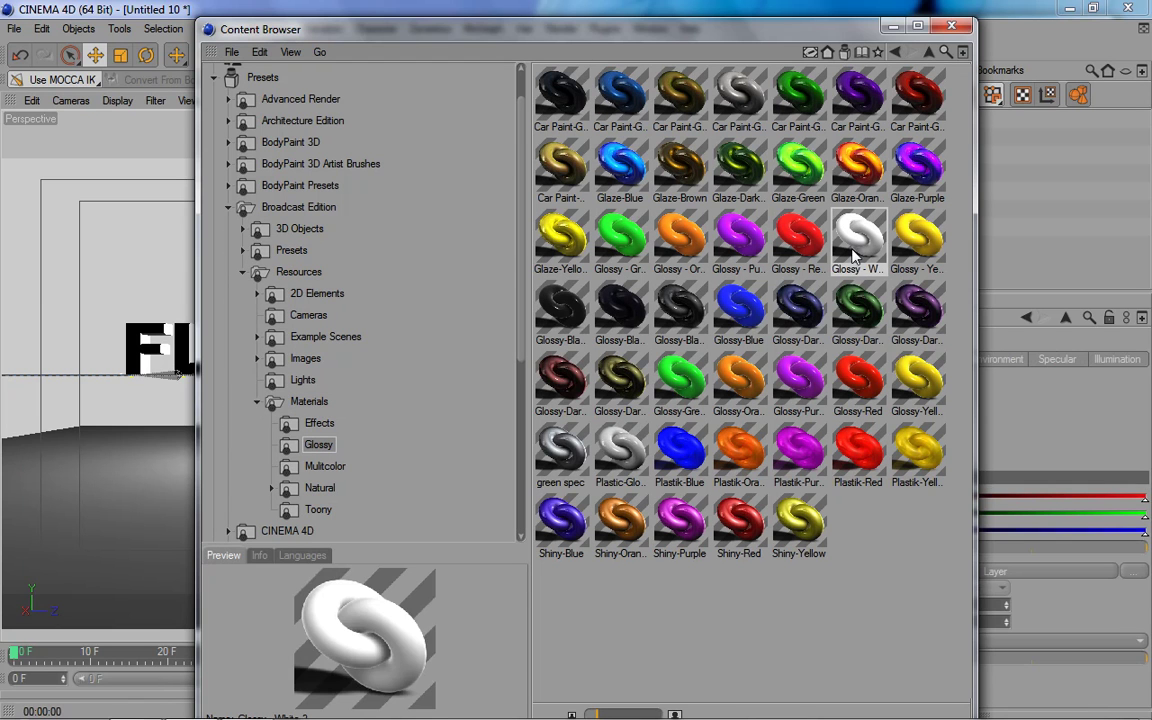
left_click(951, 25)
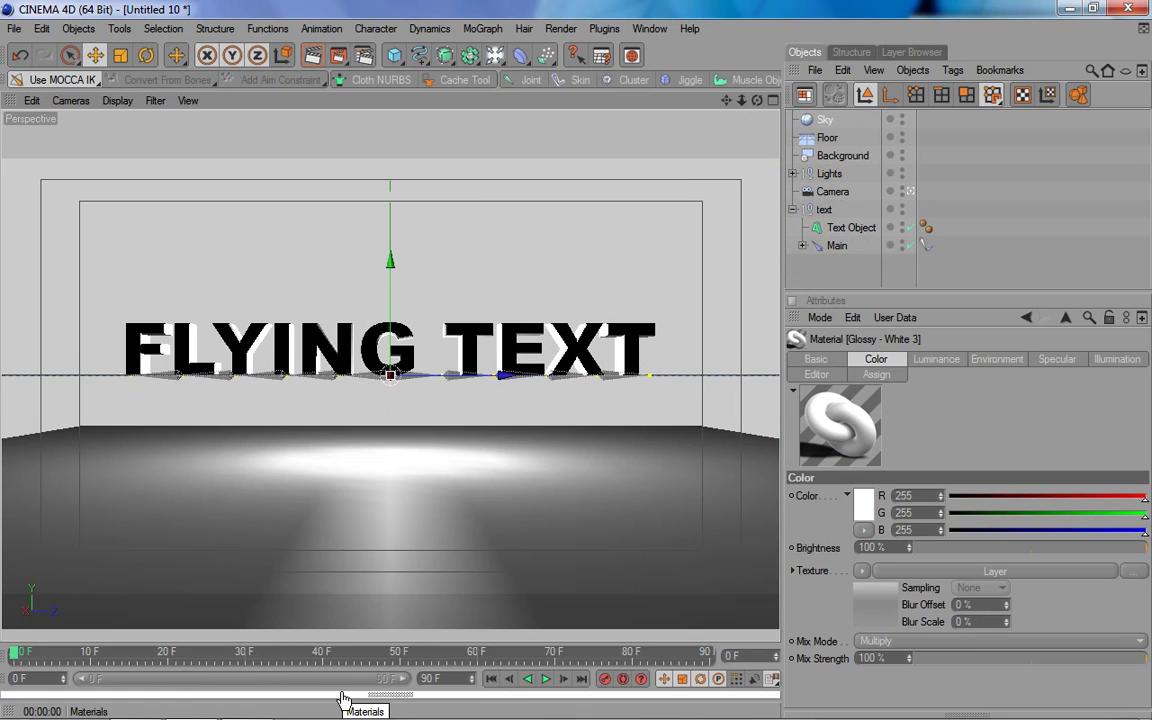
Select Floor and Background and apply the Background 02 material to both.
left_click(385, 693)
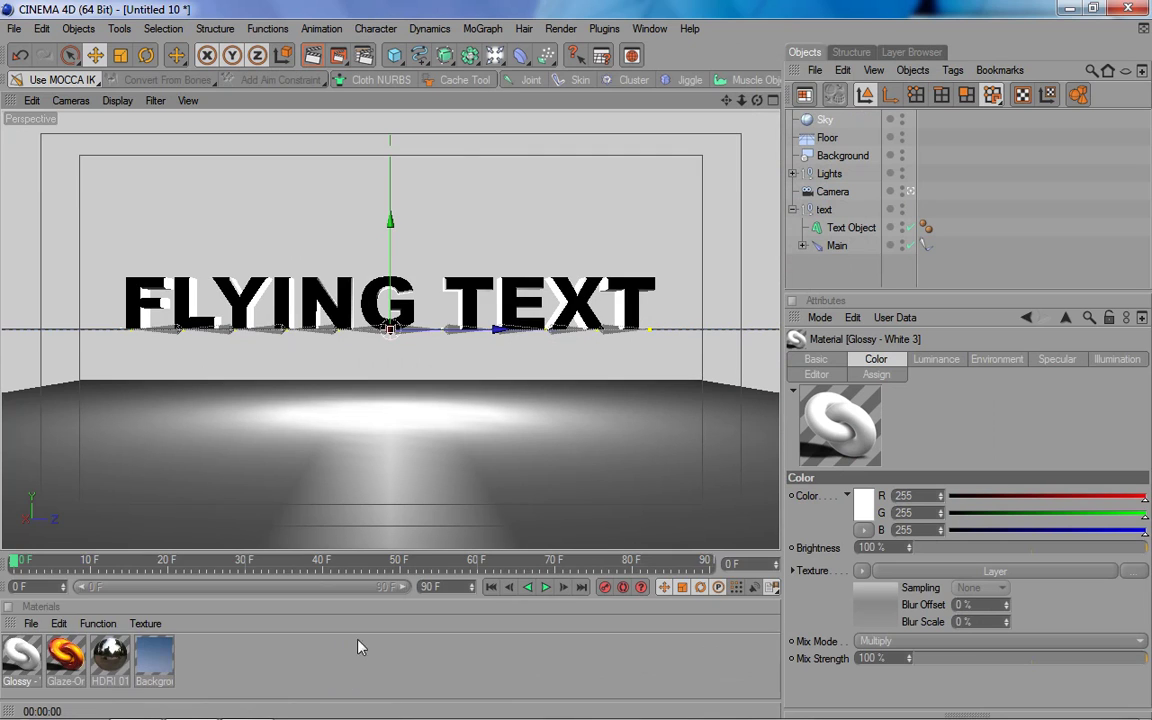
left_click(224, 660)
left_click(848, 157)
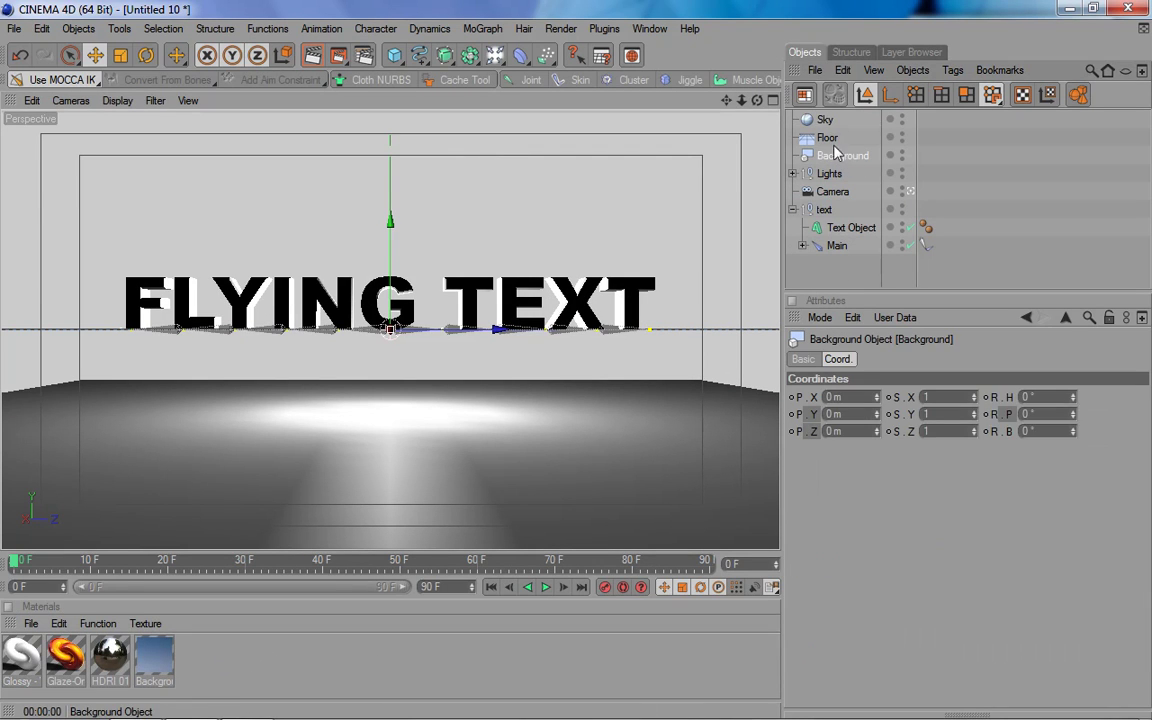
left_click(828, 138, "ctrl")
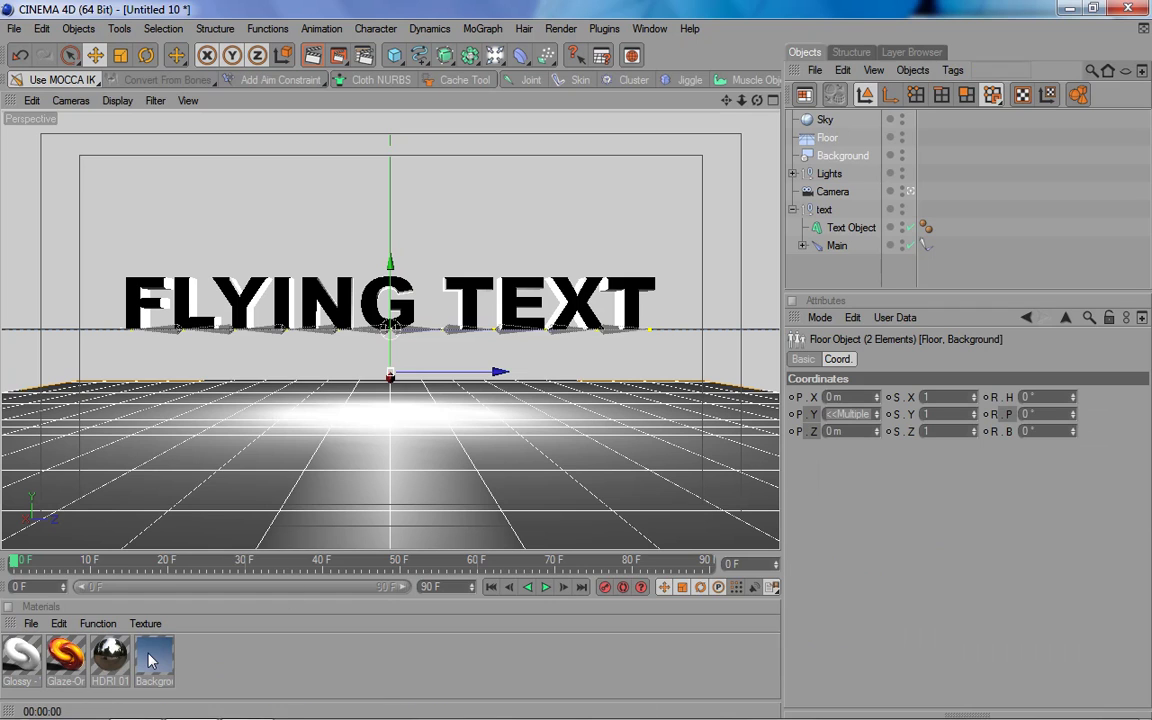
right_click(155, 660)
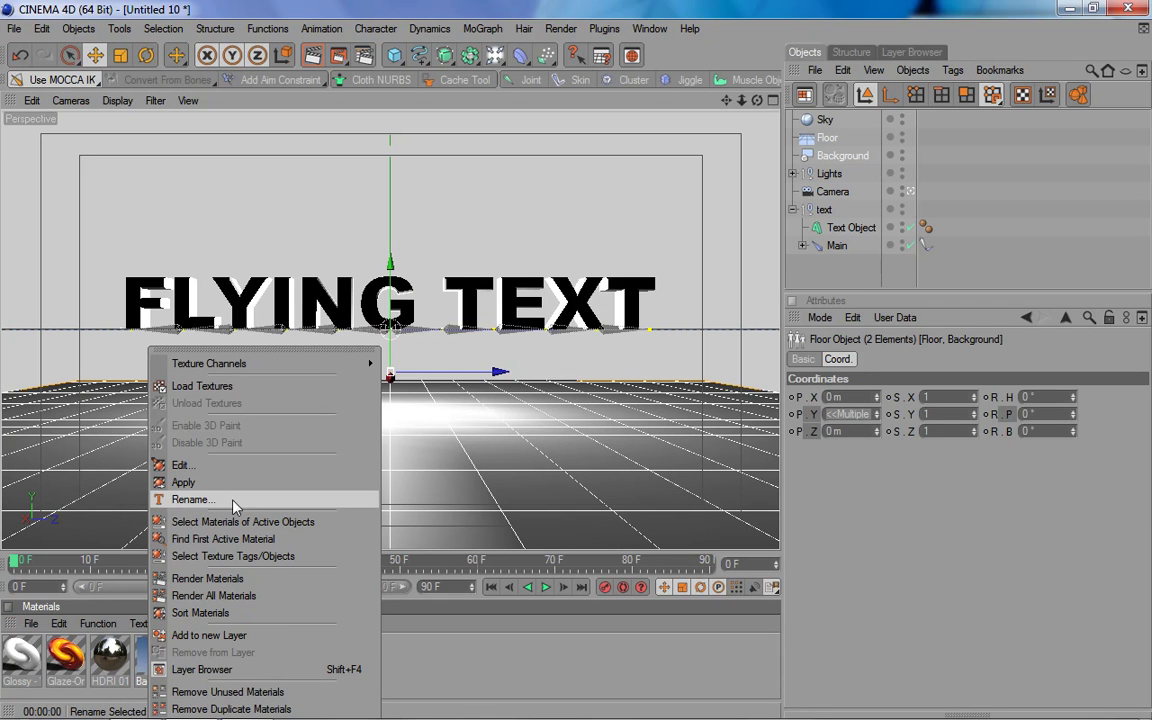
left_click(190, 483)
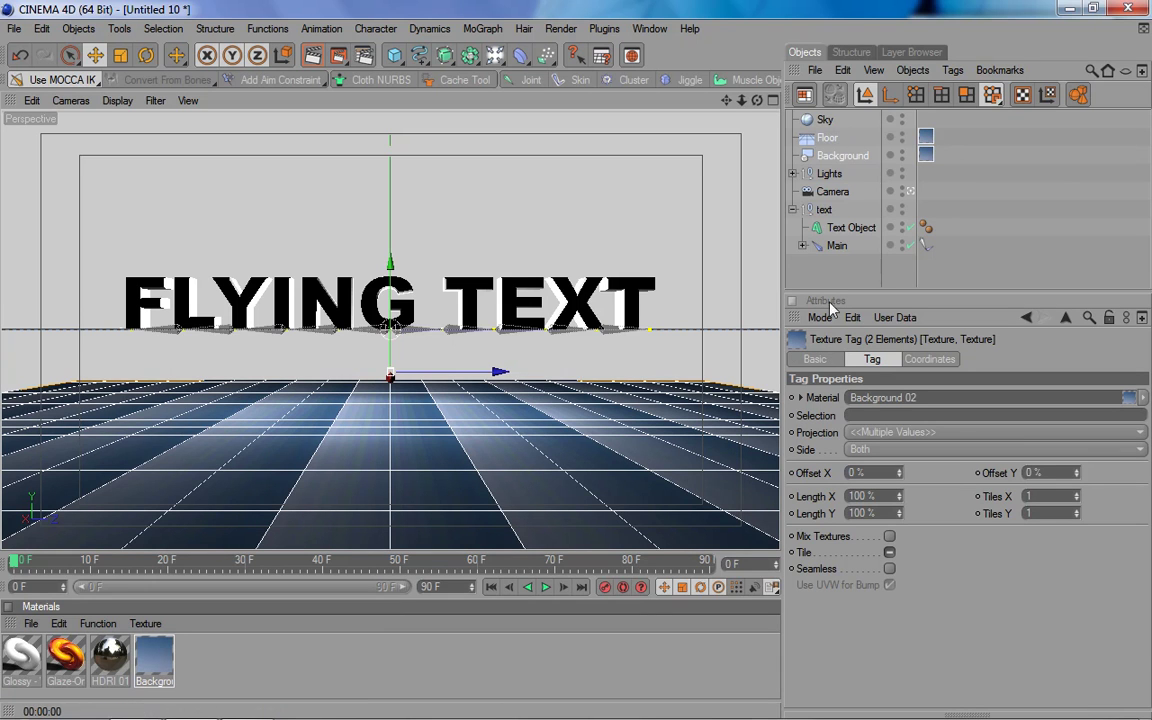
Set the Background 02 gradient to run from dark blue on the left to medium blue on the right.
double_click(156, 660)
left_click_drag(478, 130, 447, 180)
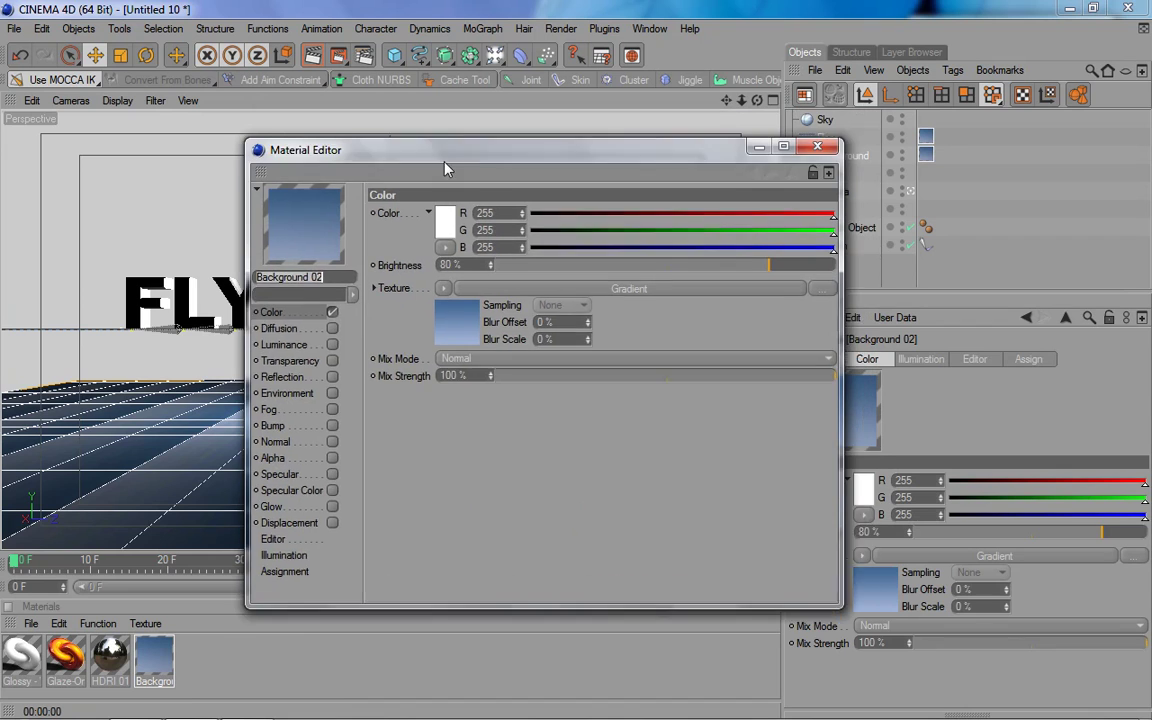
left_click(514, 311)
double_click(421, 345)
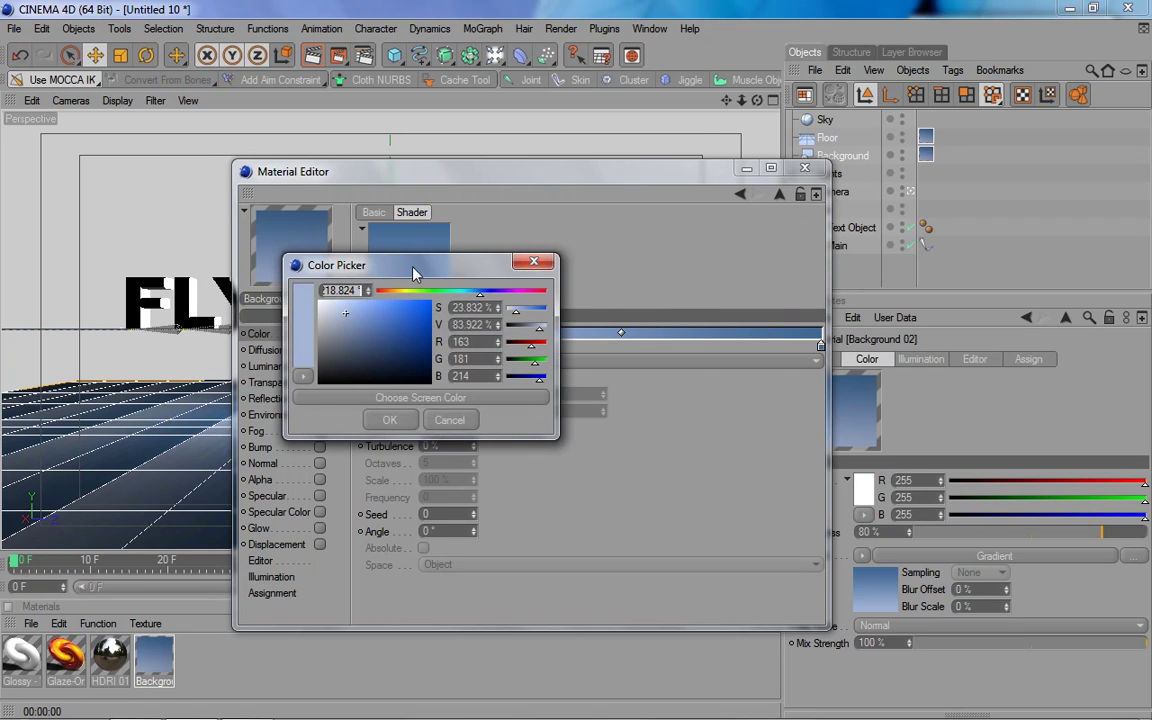
left_click_drag(370, 258, 593, 282)
left_click(628, 385)
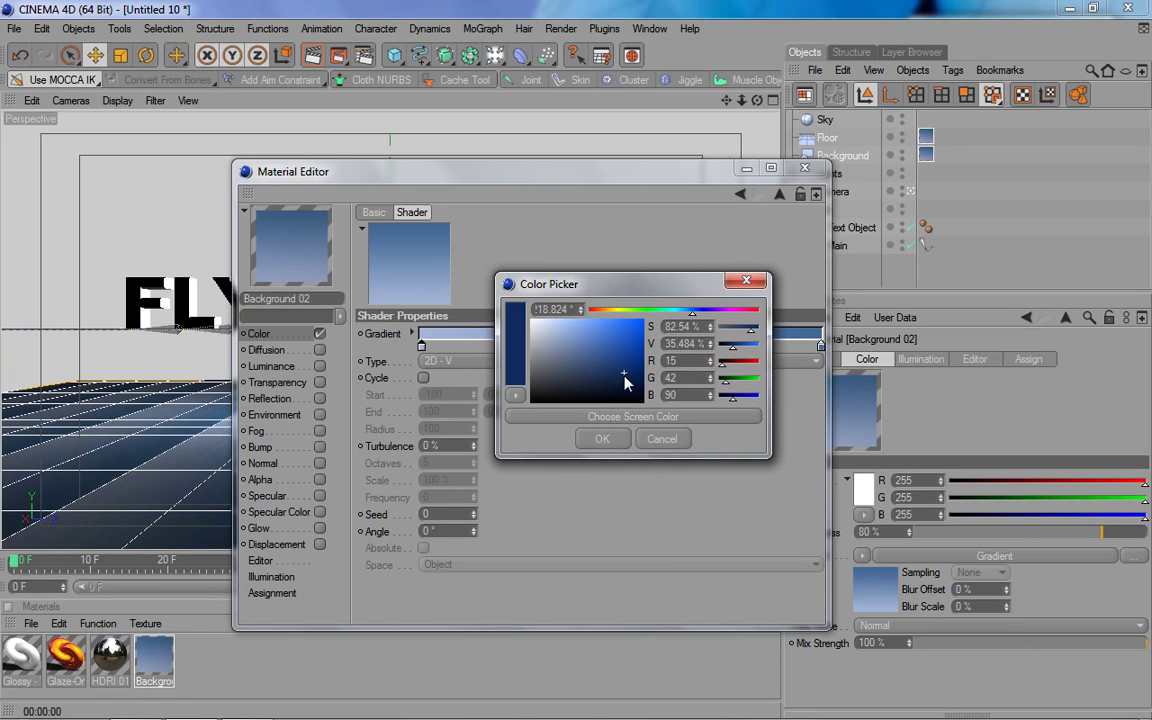
left_click(616, 440)
double_click(821, 346)
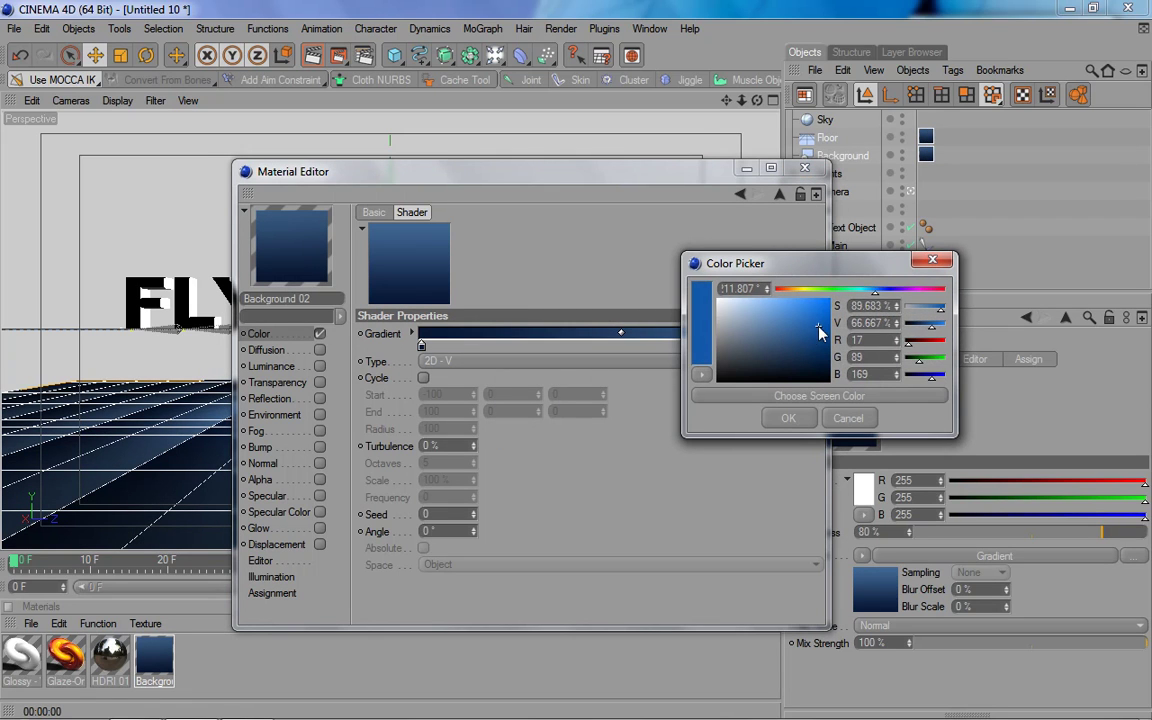
left_click(788, 418)
left_click_drag(650, 174, 620, 211)
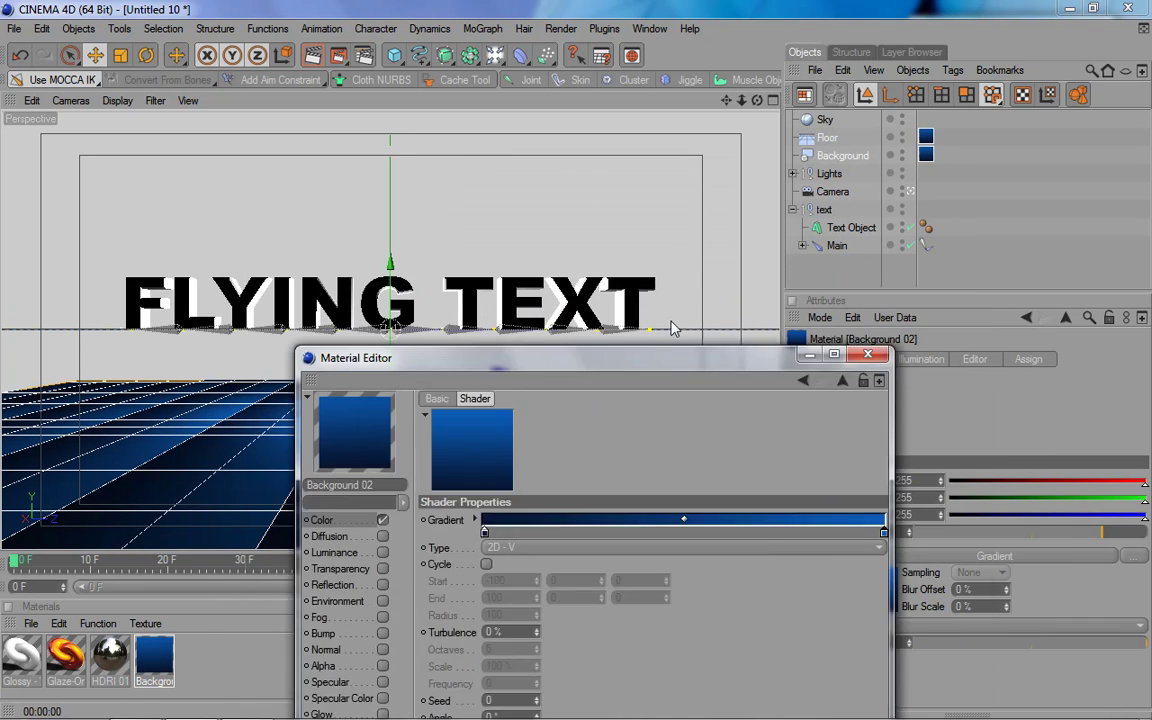
left_click(775, 205)
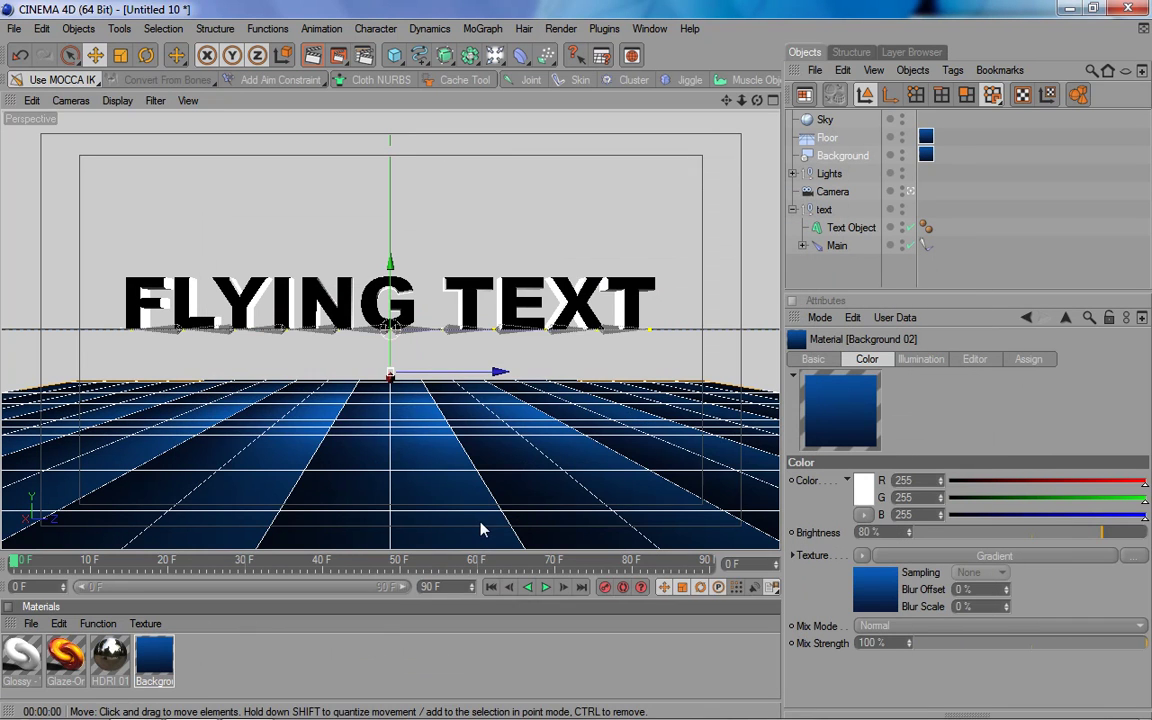
Render a preview, then move the texture tag onto Background and set its projection to Frontal.
left_click(312, 55)
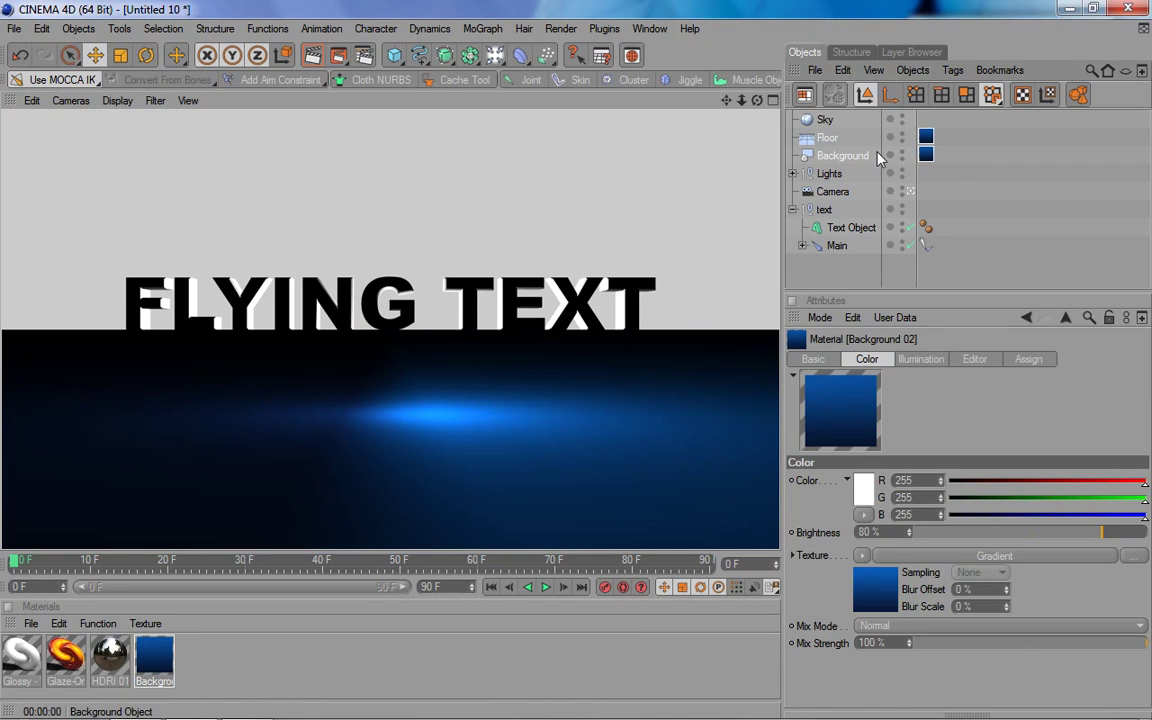
left_click(827, 138)
left_click_drag(929, 143, 926, 155, "ctrl")
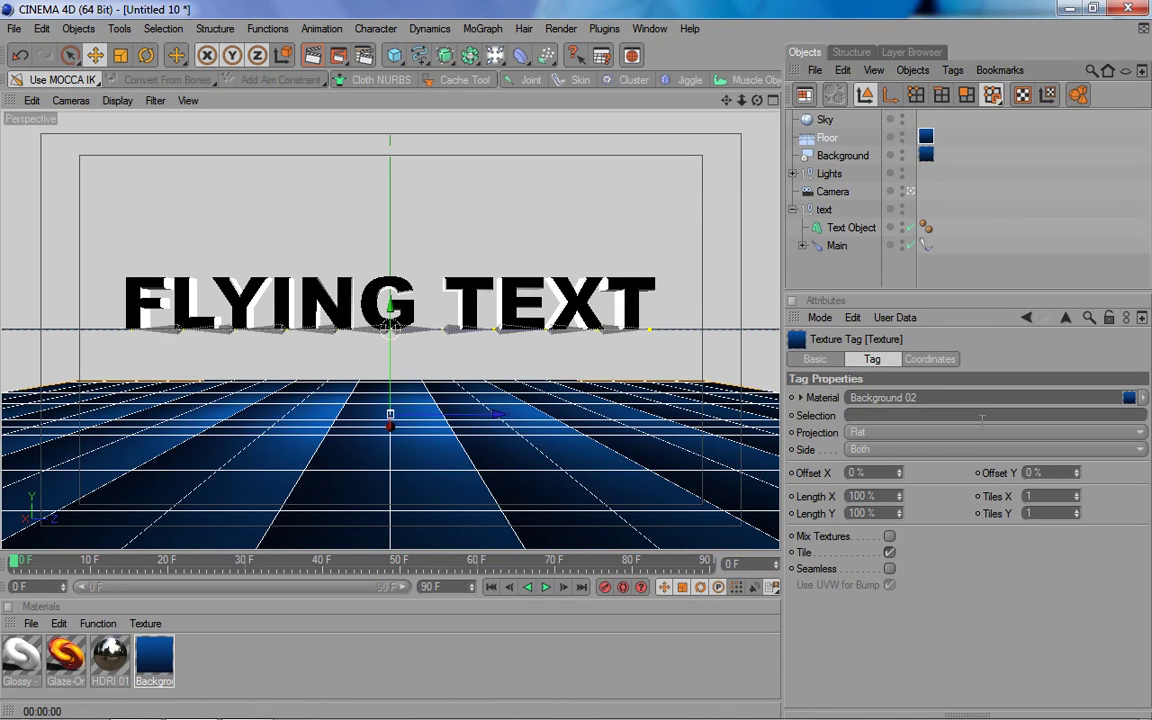
left_click(875, 432)
left_click(862, 519)
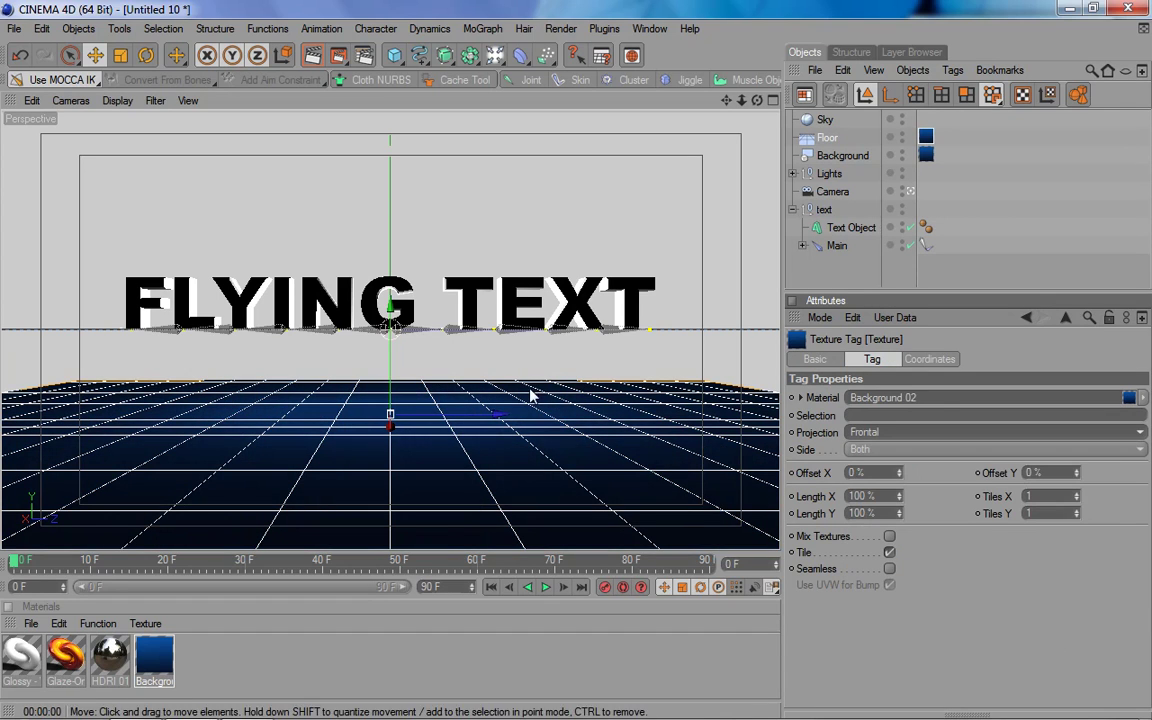
Apply the HDRI material to the Sky object.
left_click(826, 120)
right_click(118, 649)
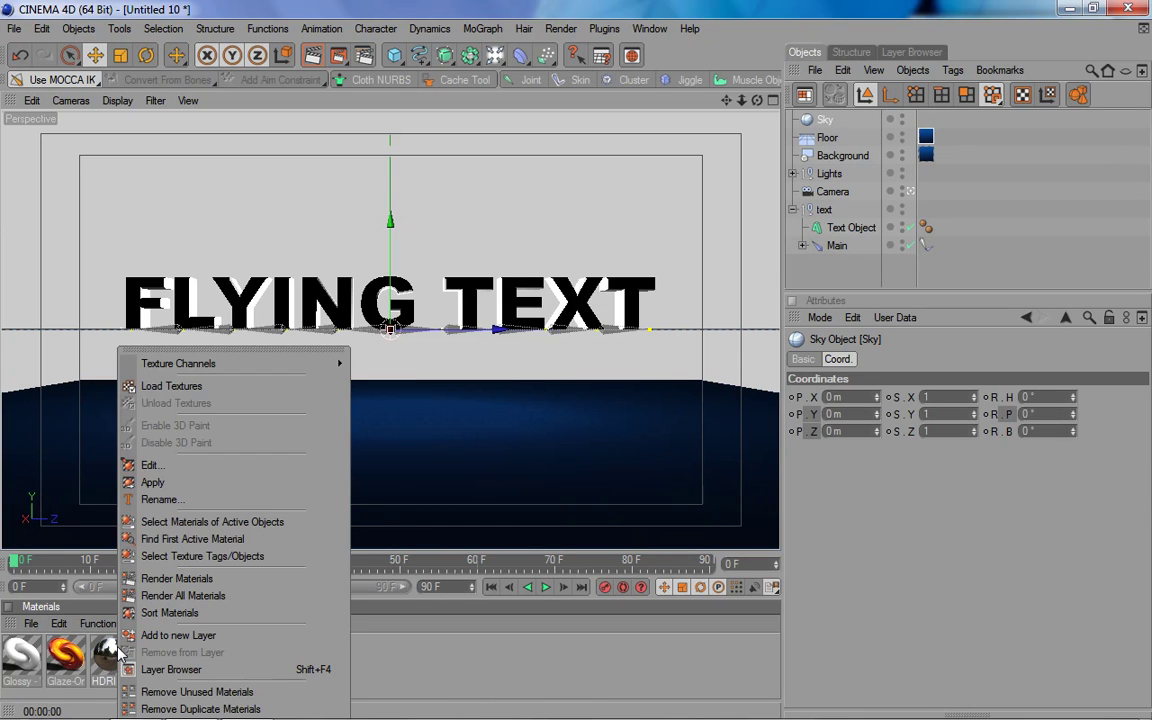
left_click(152, 482)
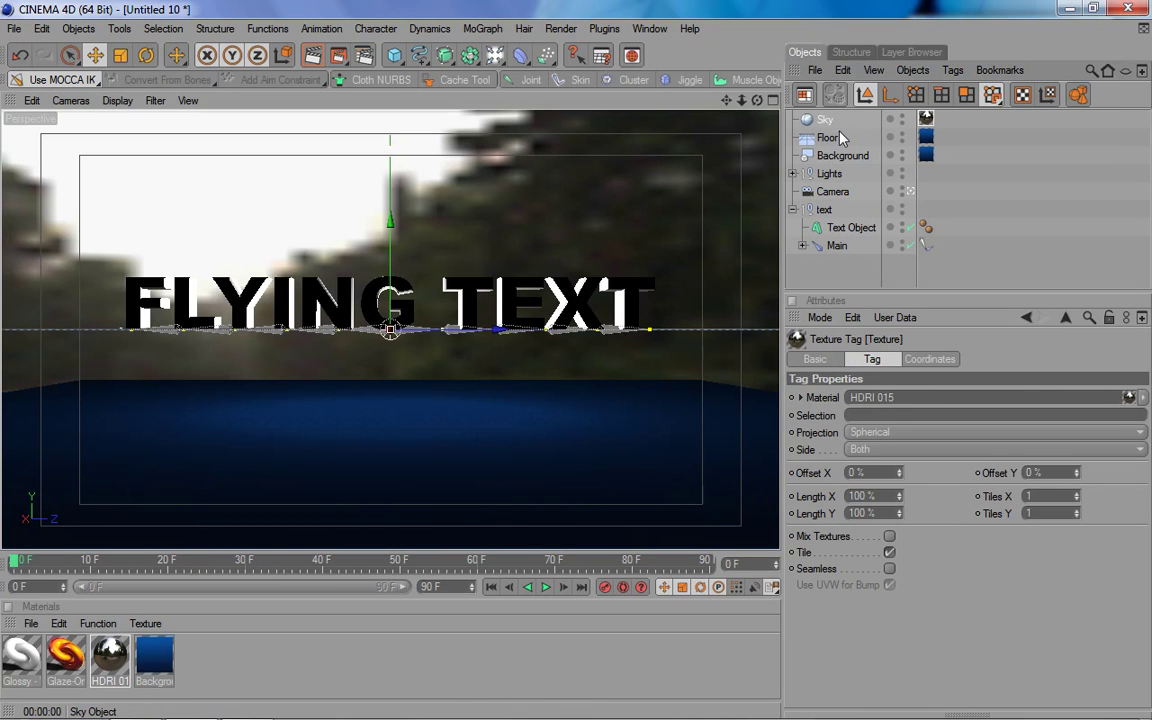
left_click(954, 200)
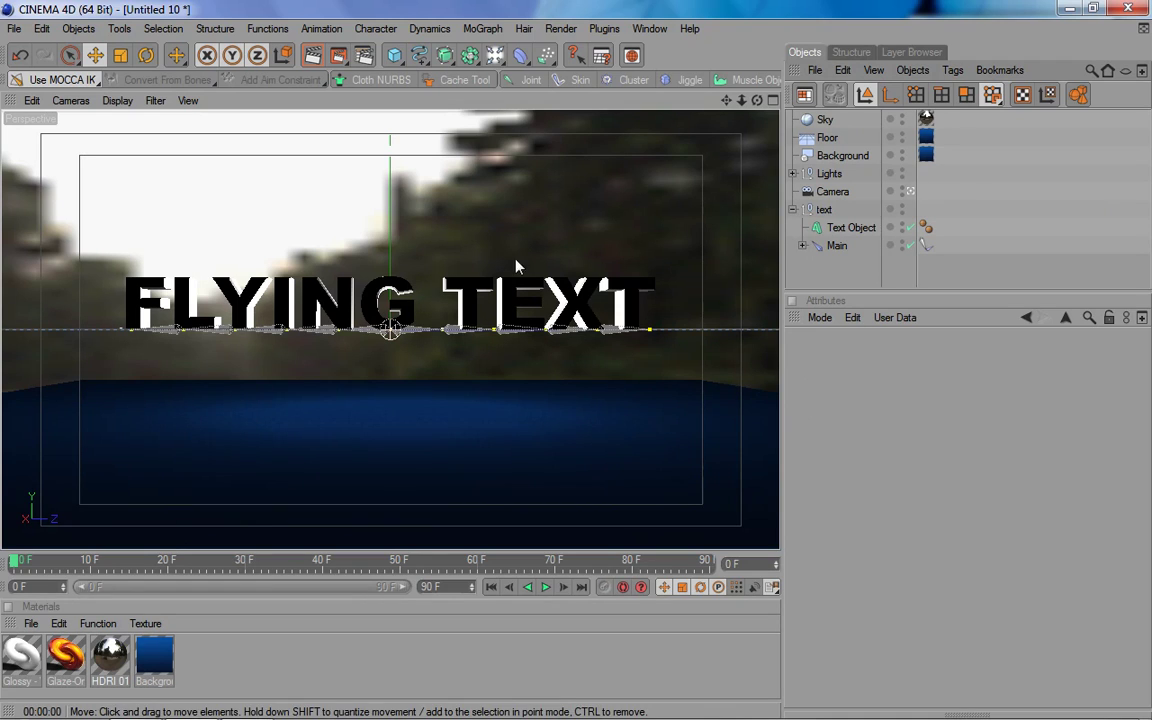
Add Compositing tags to both Sky and Floor.
left_click(826, 122)
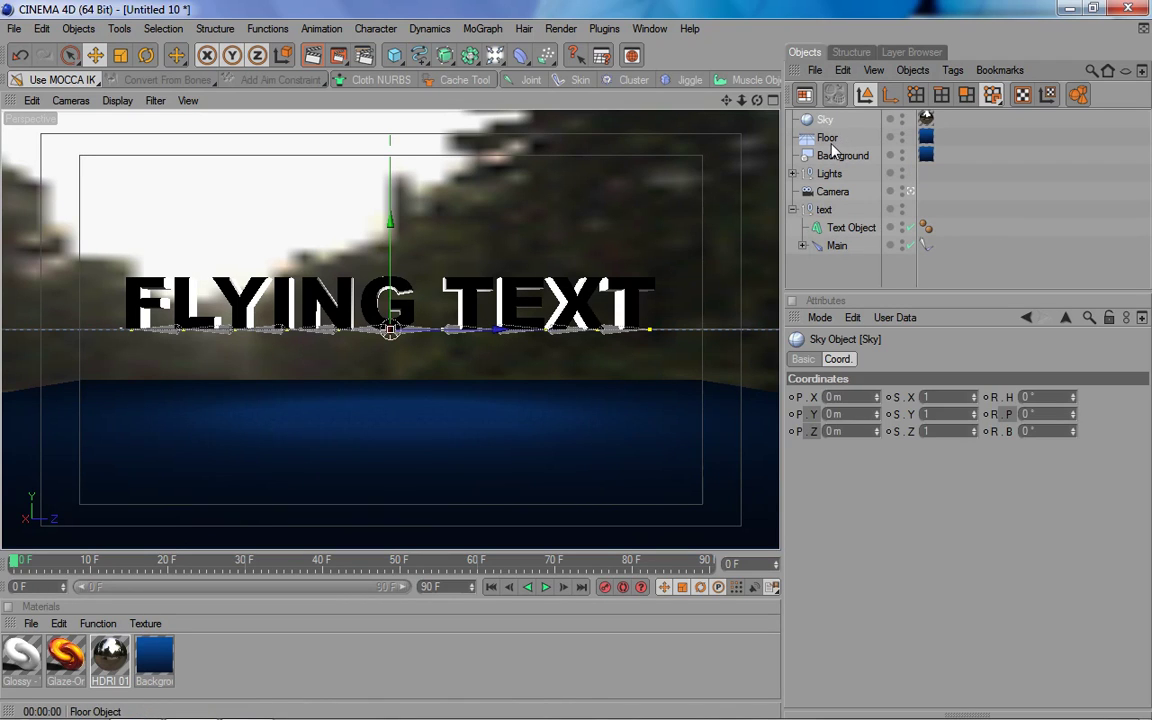
left_click(832, 141, "ctrl")
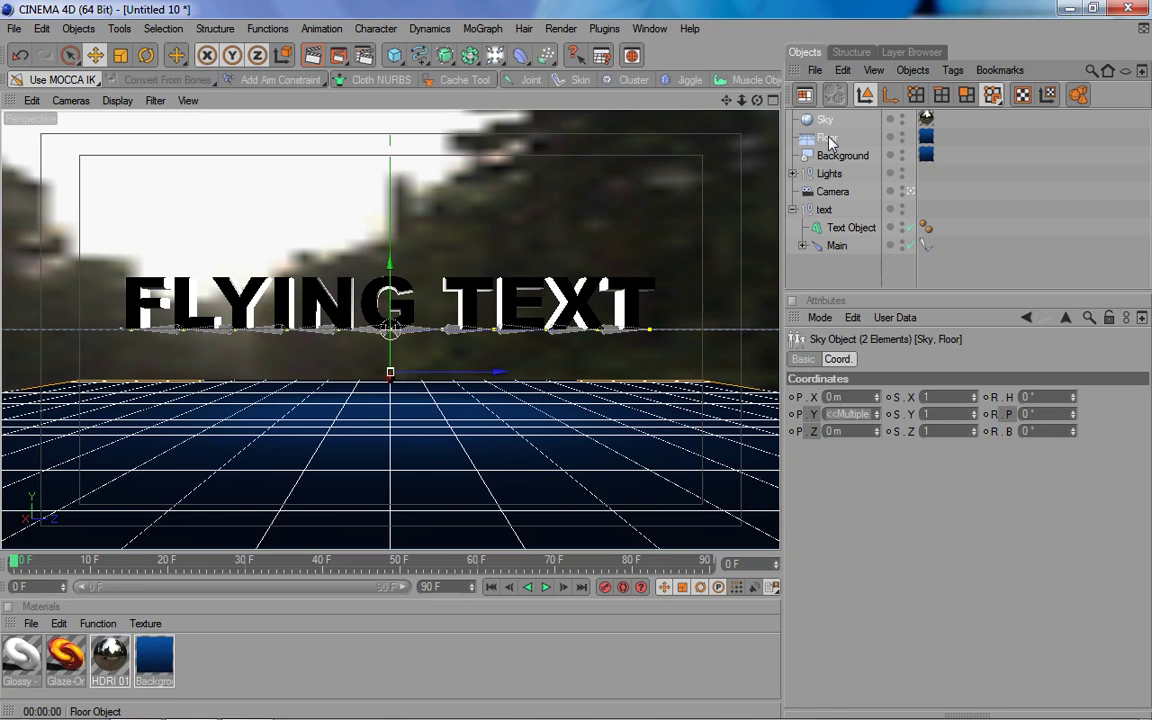
right_click(832, 141)
mouse_move(889, 148)
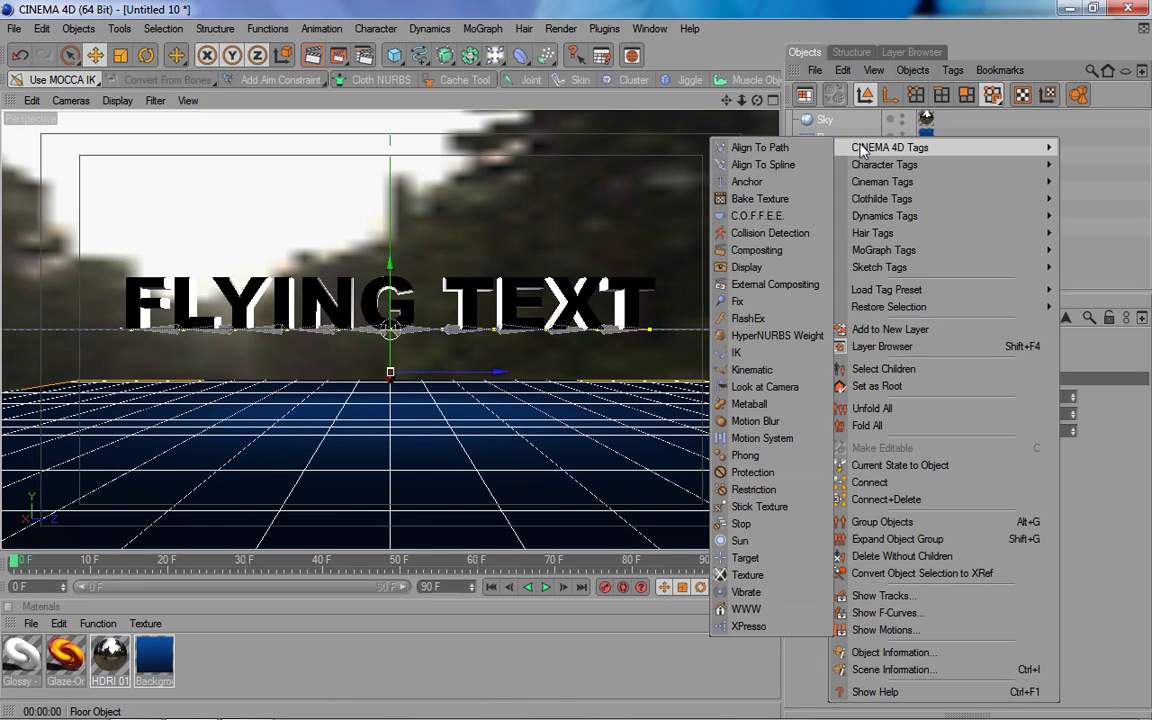
left_click(756, 250)
left_click(915, 140)
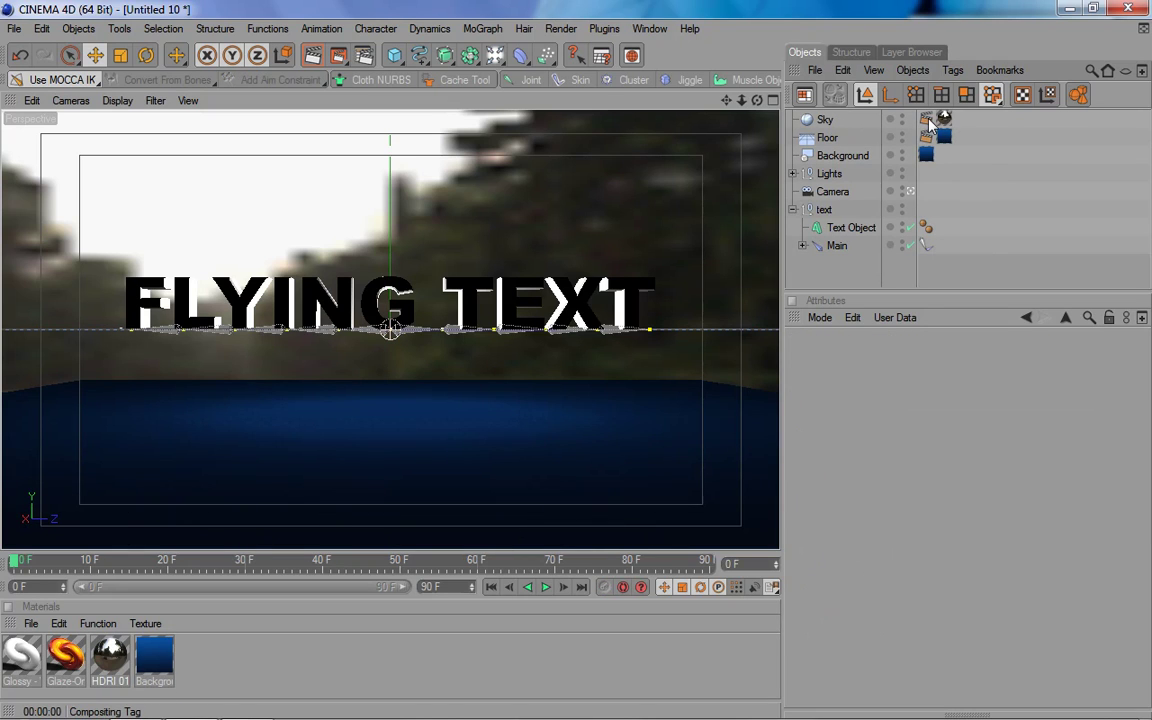
Turn off Seen by Camera for the Sky and Seen by Reflection for the Floor.
left_click(928, 119)
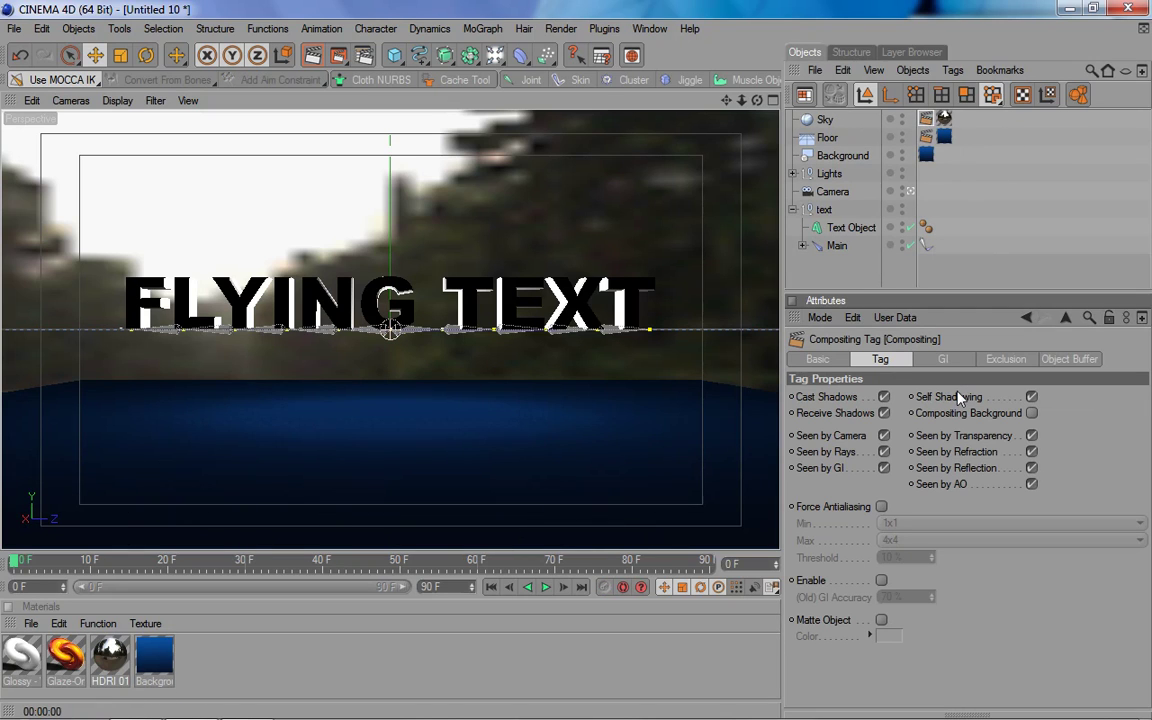
left_click(885, 437)
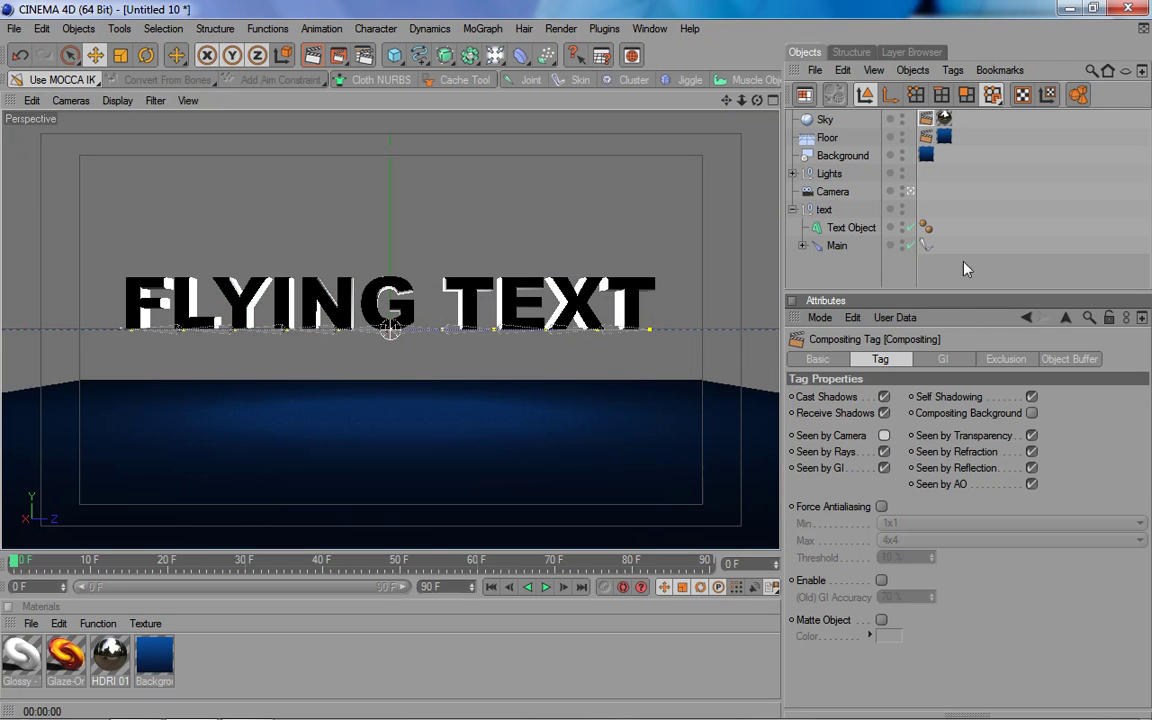
left_click(927, 138)
left_click(1031, 467)
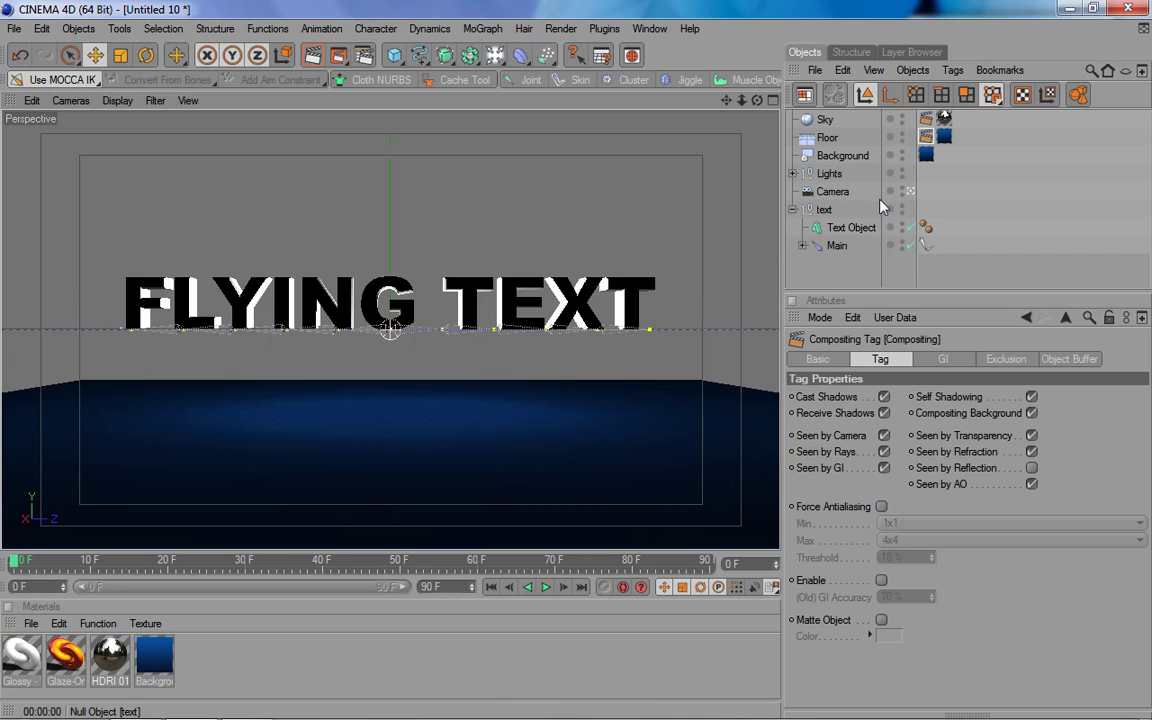
Give the Front light Shadow Maps (Soft) shadows.
left_click(795, 175)
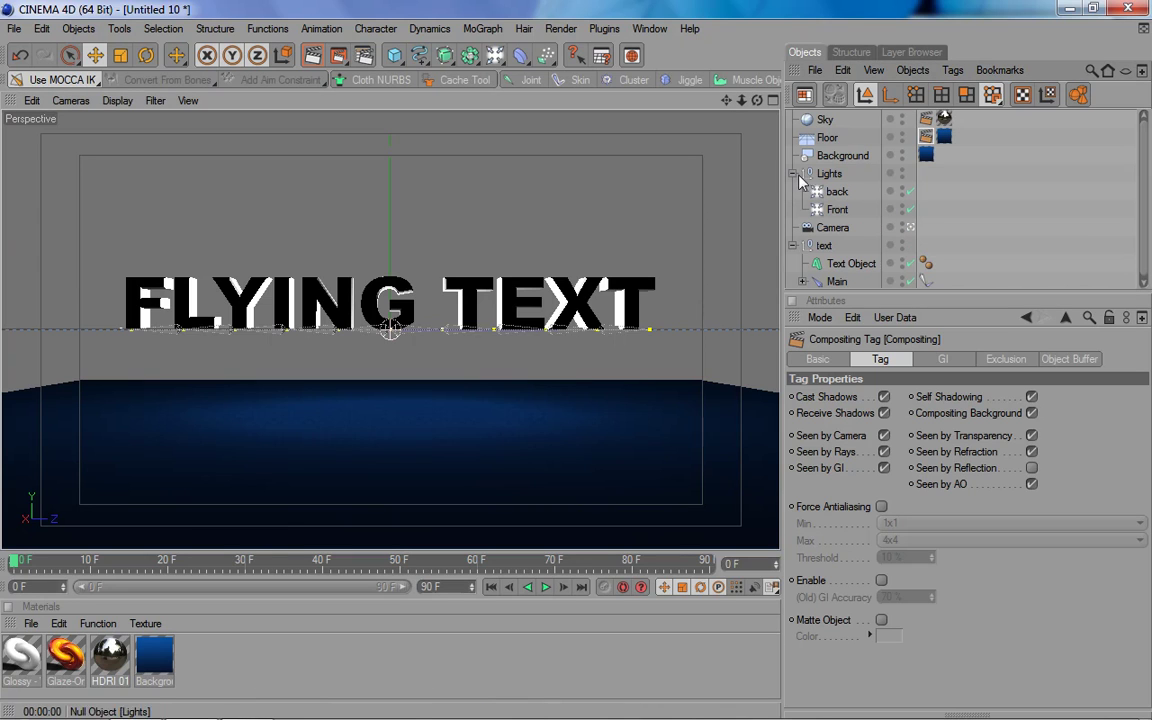
left_click(837, 209)
left_click(902, 364)
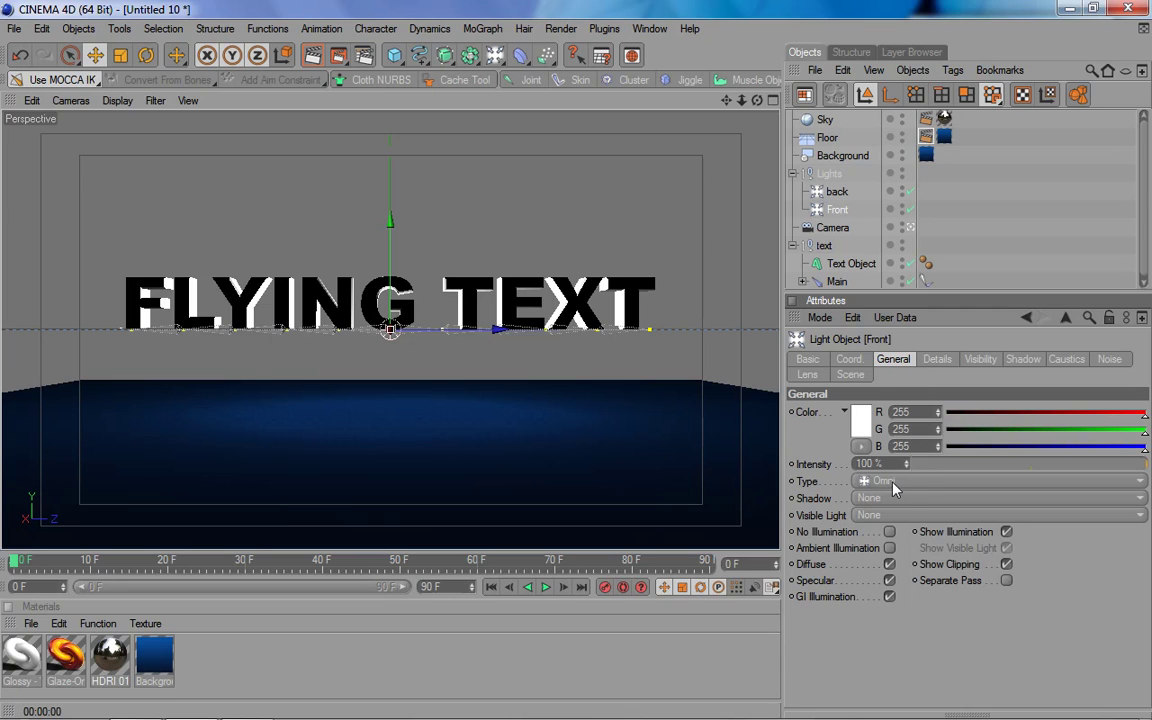
left_click(880, 498)
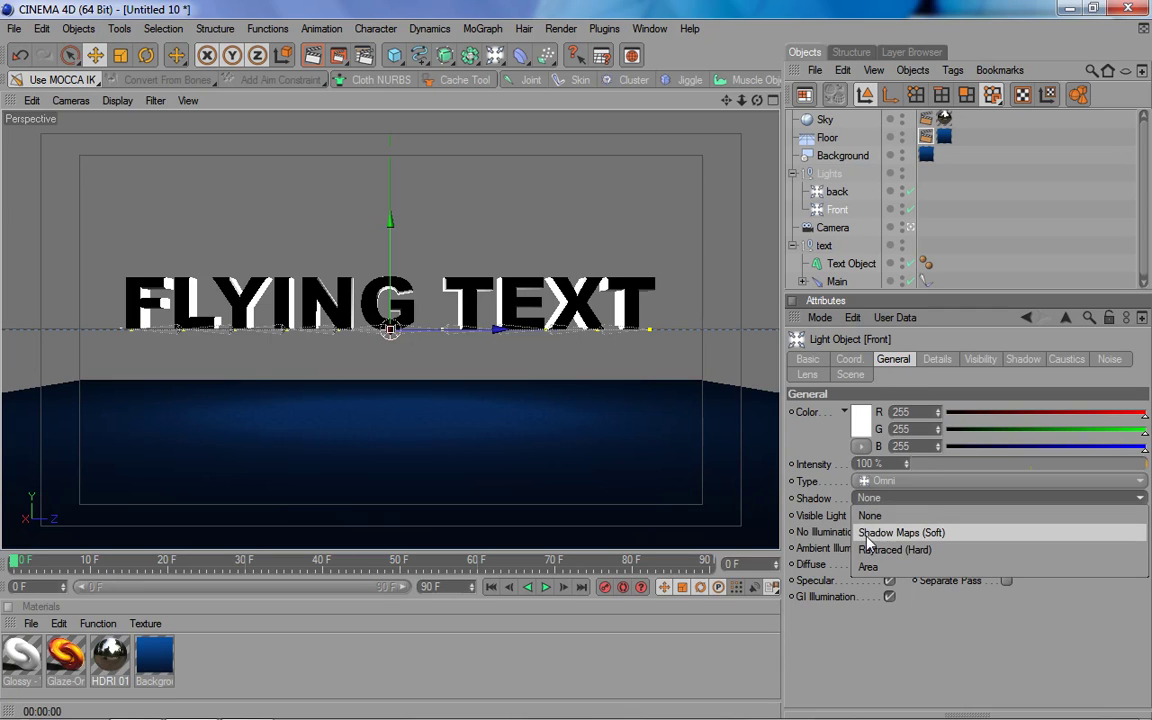
left_click(887, 533)
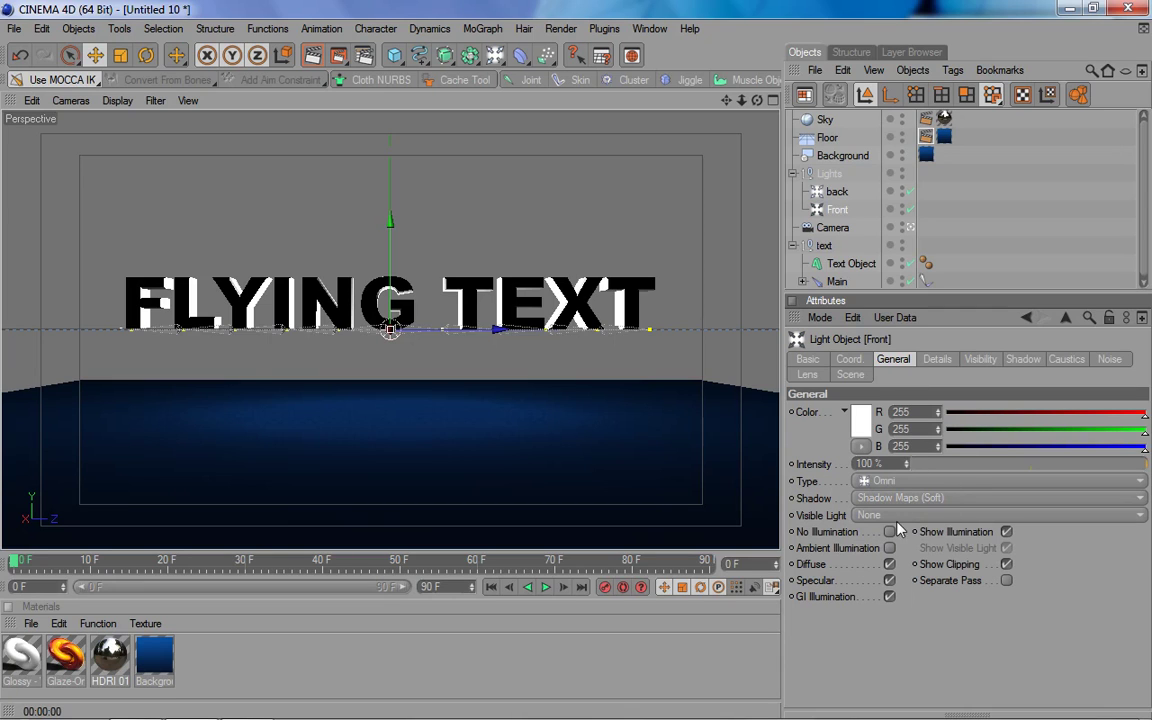
Move the Front light to Y 2500 m and X 1500 m and render the view.
left_click(849, 359)
double_click(832, 430)
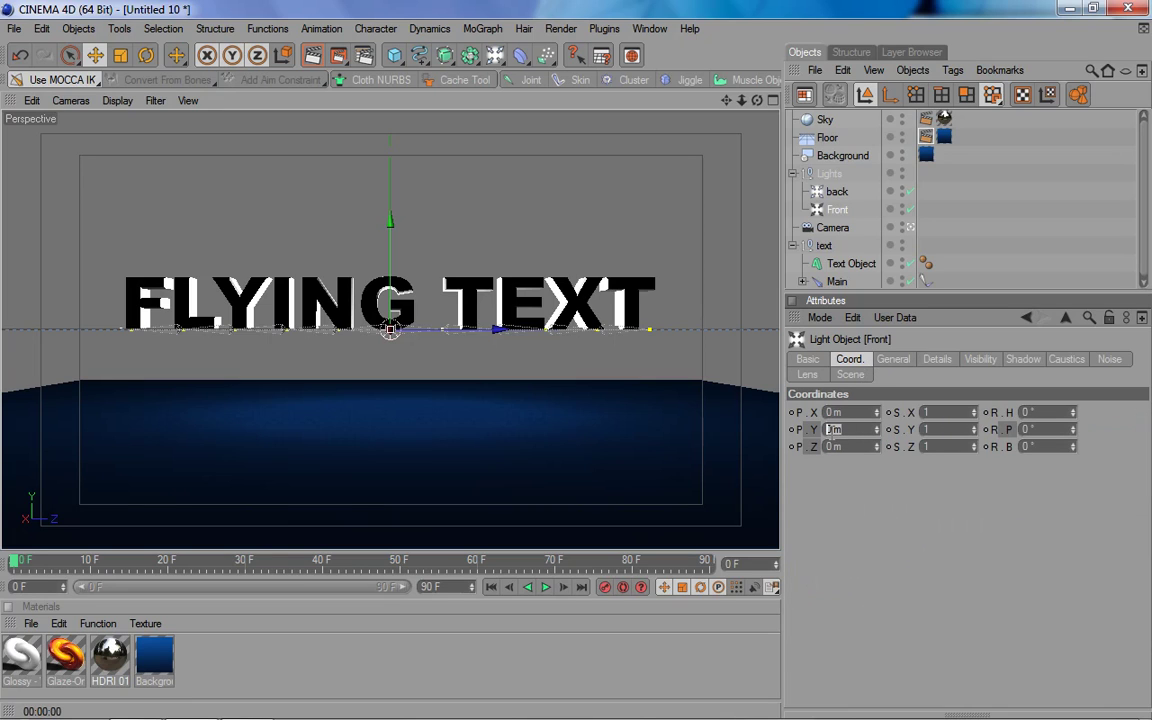
type("2500")
key("Return")
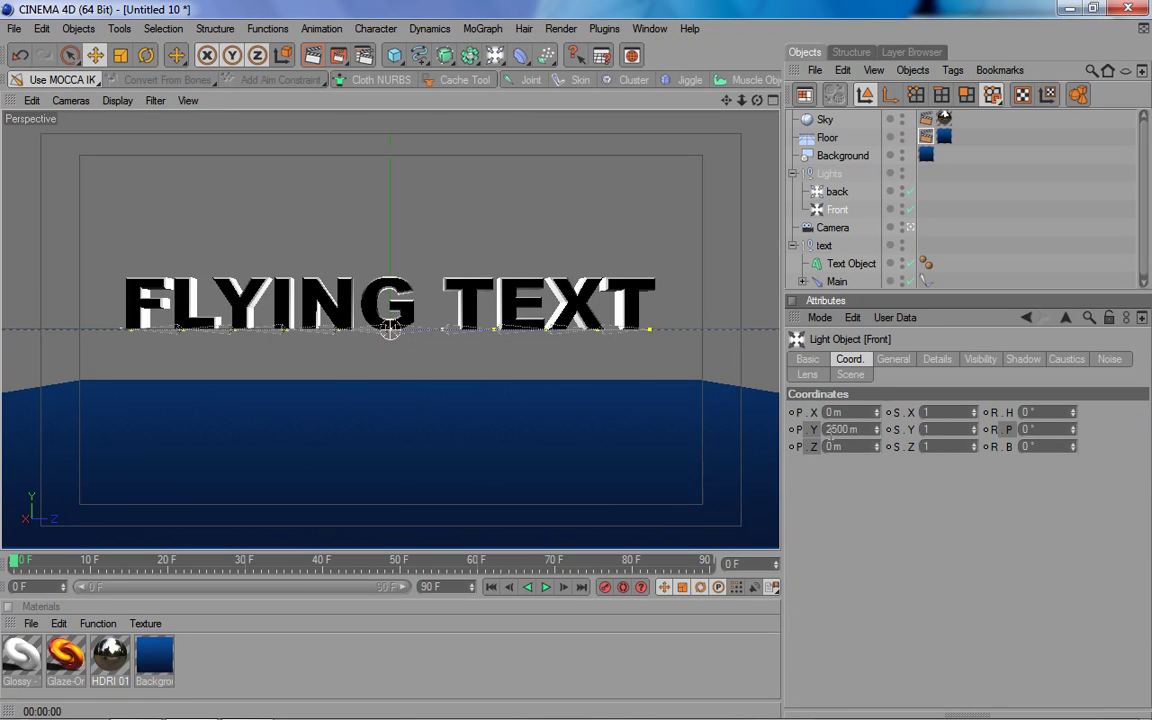
double_click(851, 412)
key("Return")
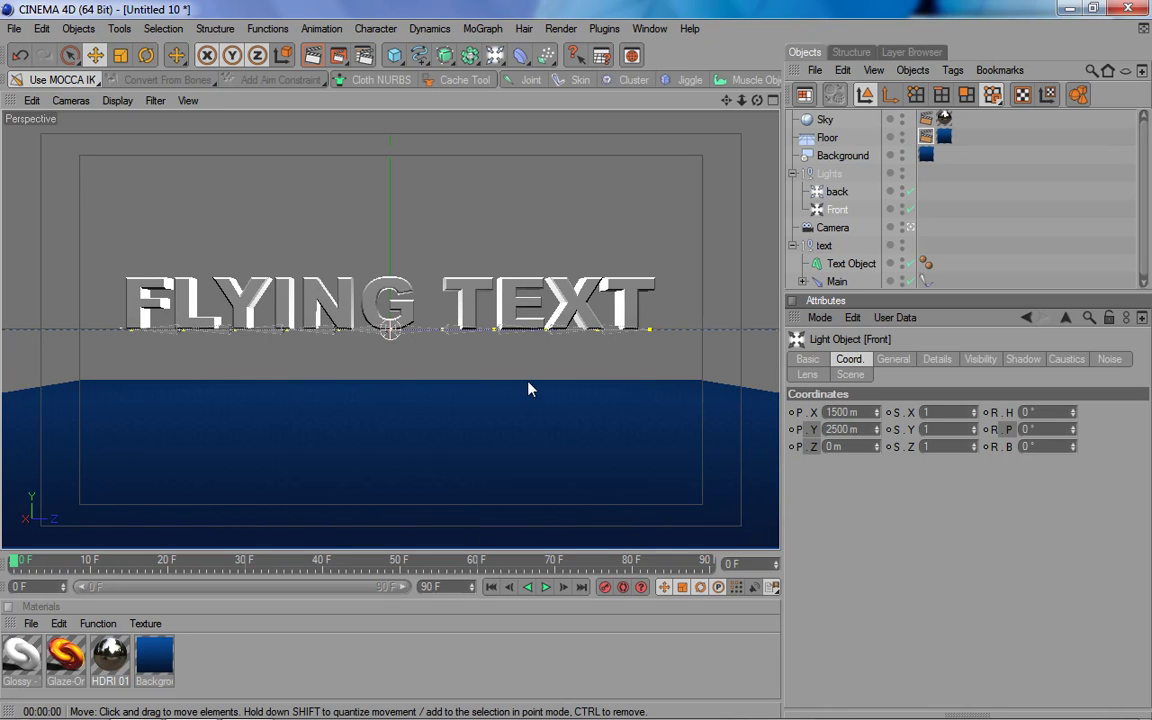
left_click(318, 62)
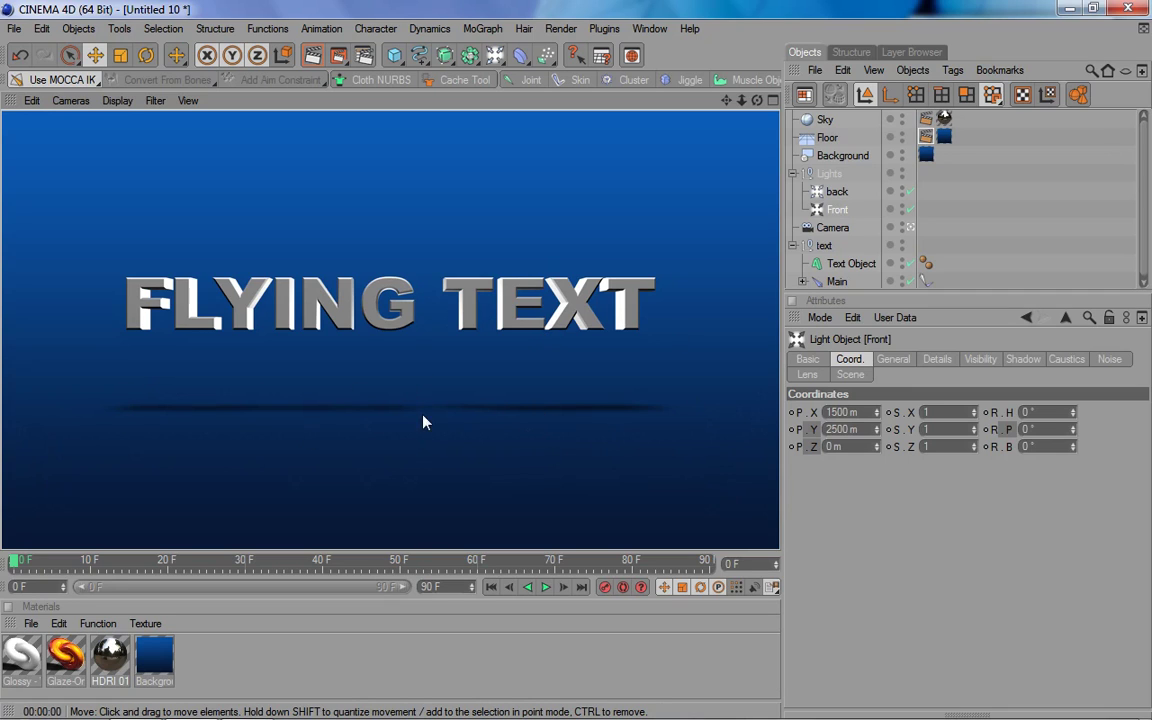
Nudge the Floor down to Y -213.543 m and render a preview of the text and shadow.
left_click(829, 140)
mouse_move(390, 470)
left_mouse_down()
mouse_move(390, 420)
mouse_move(390, 453)
left_mouse_up()
left_click(318, 56)
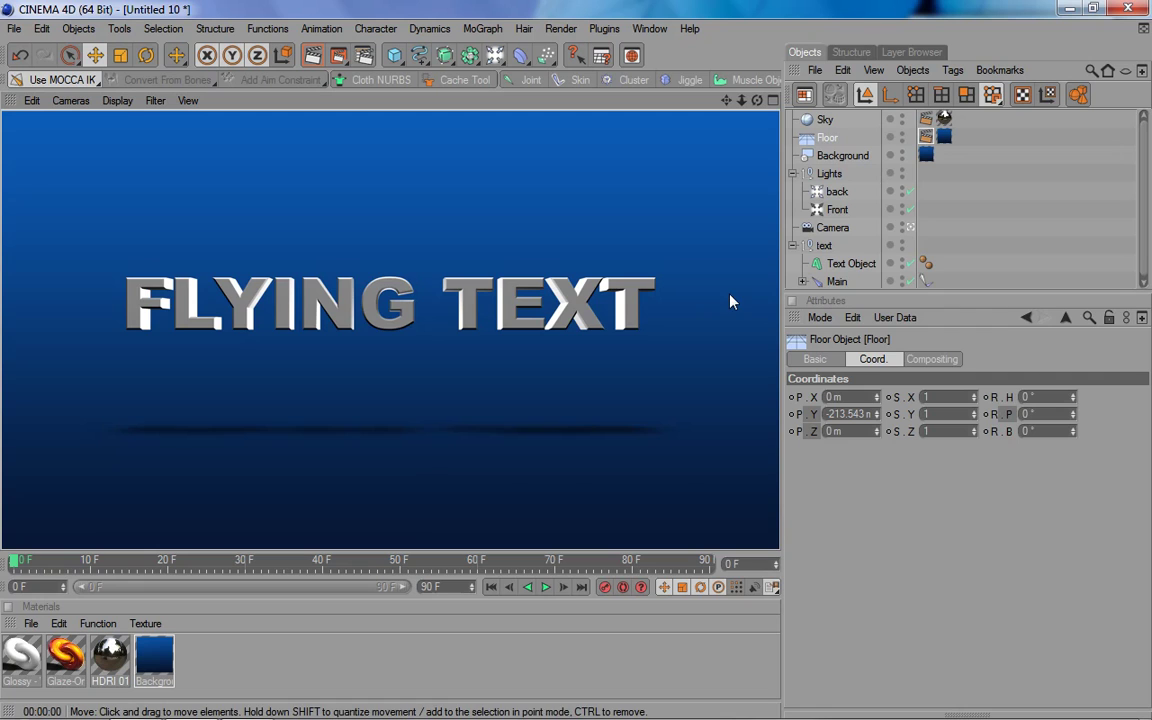
Set the back light's X position to -1500 m and render to check the darker shading.
left_click_drag(970, 292, 950, 340)
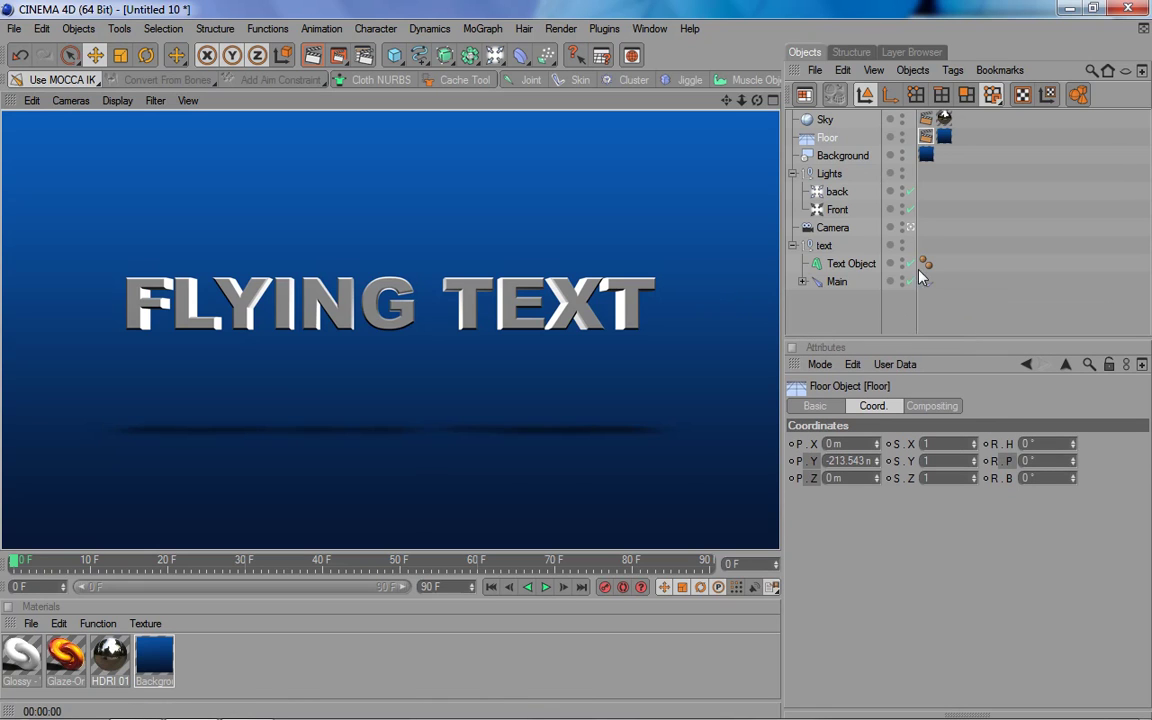
left_click(836, 191)
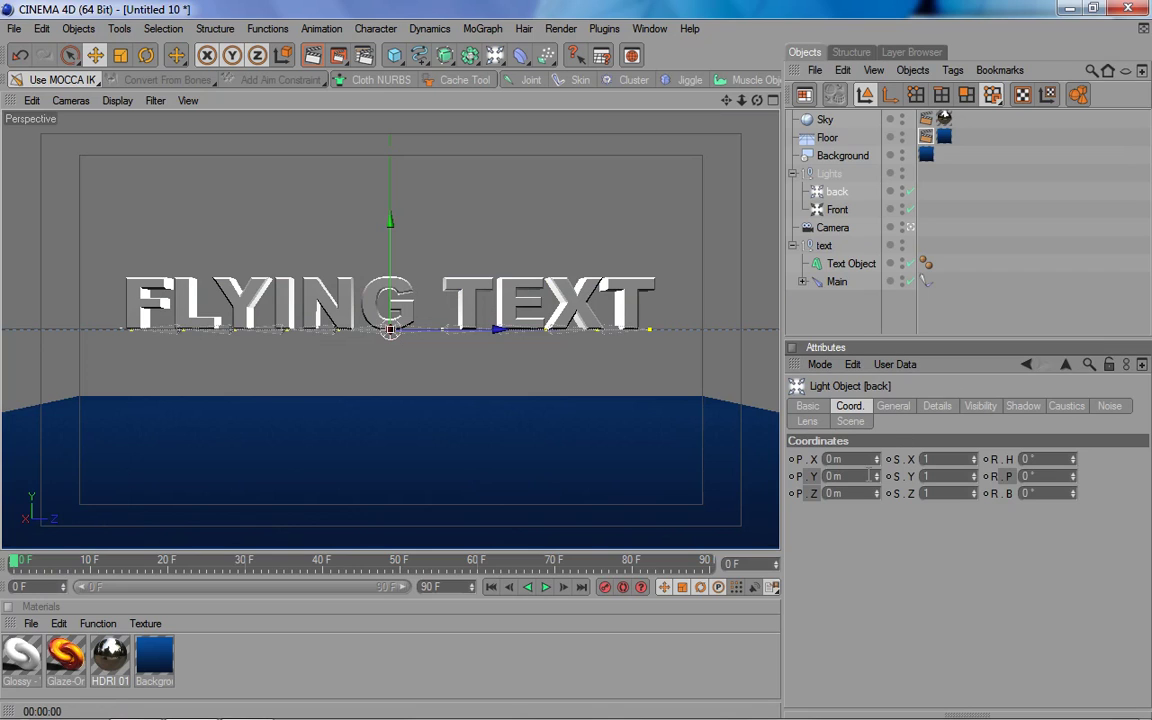
left_click_drag(851, 461, 817, 470)
key("Return")
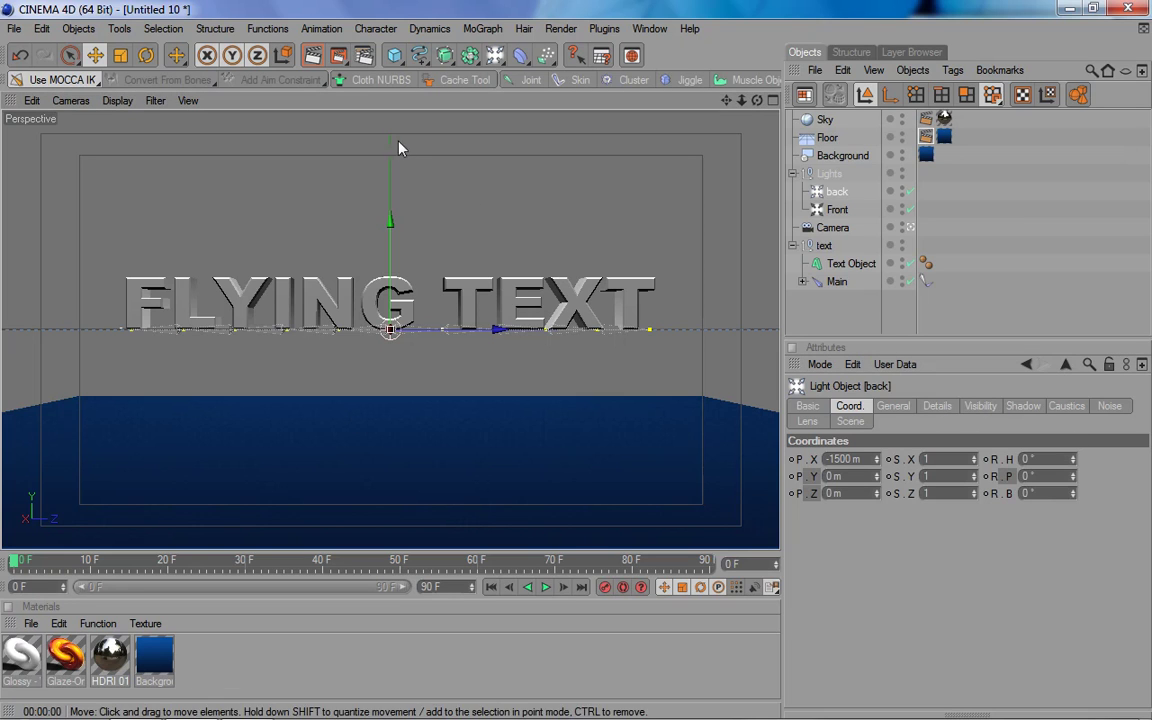
left_click(312, 55)
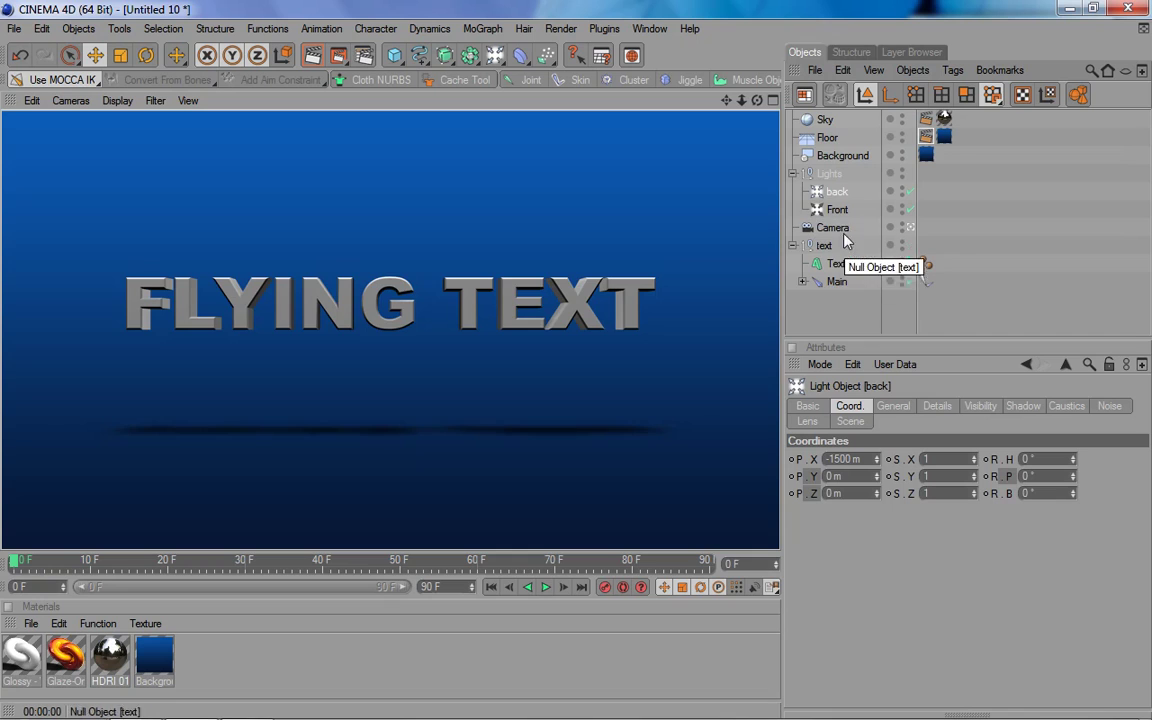
left_click(837, 209)
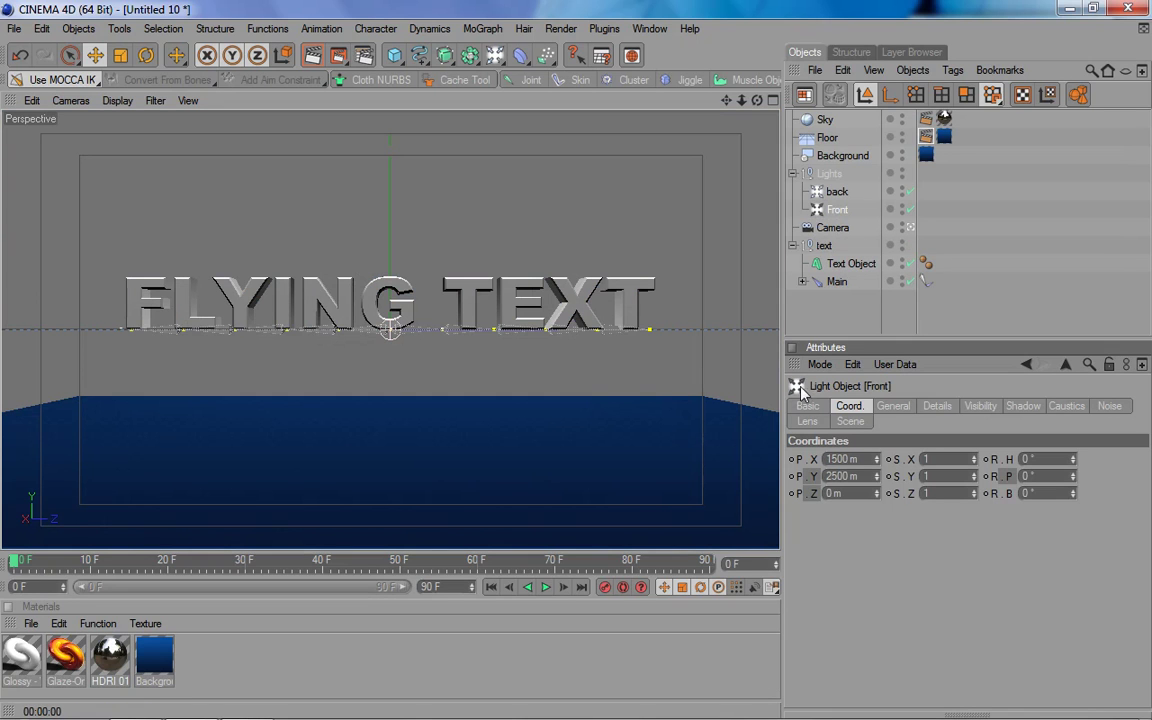
left_click(836, 191)
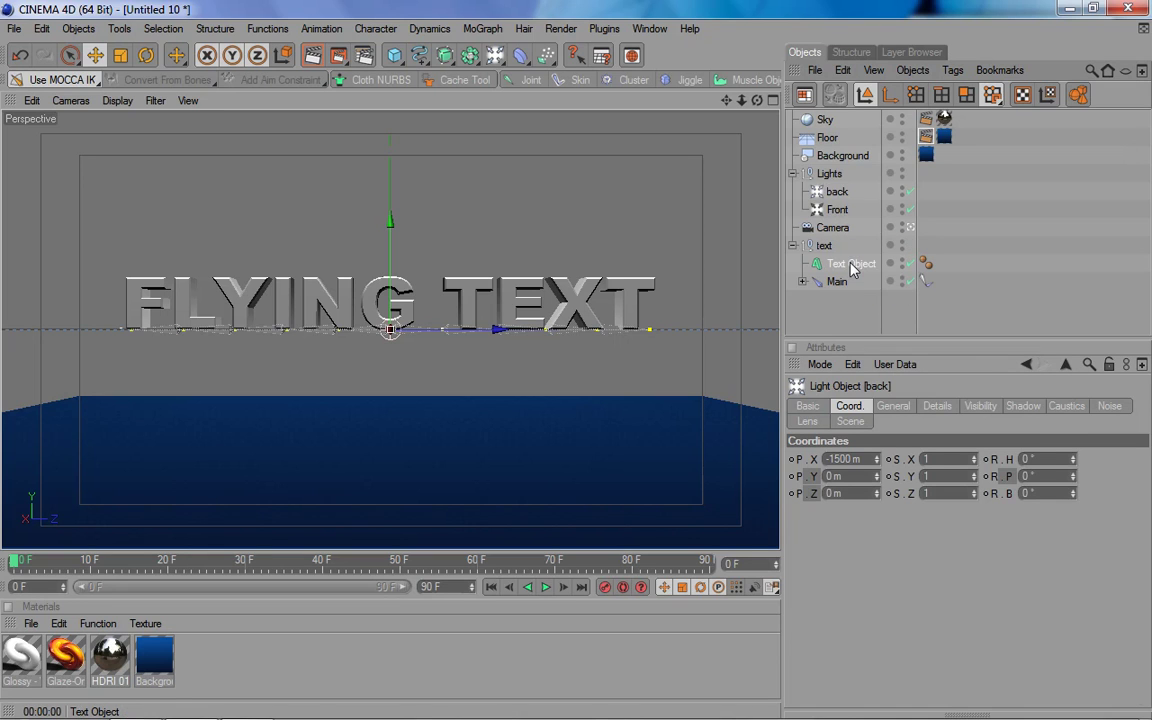
Apply the Glaze-Orange and Glossy materials to Text Object, with the Glossy tag ordered last.
left_click(851, 263)
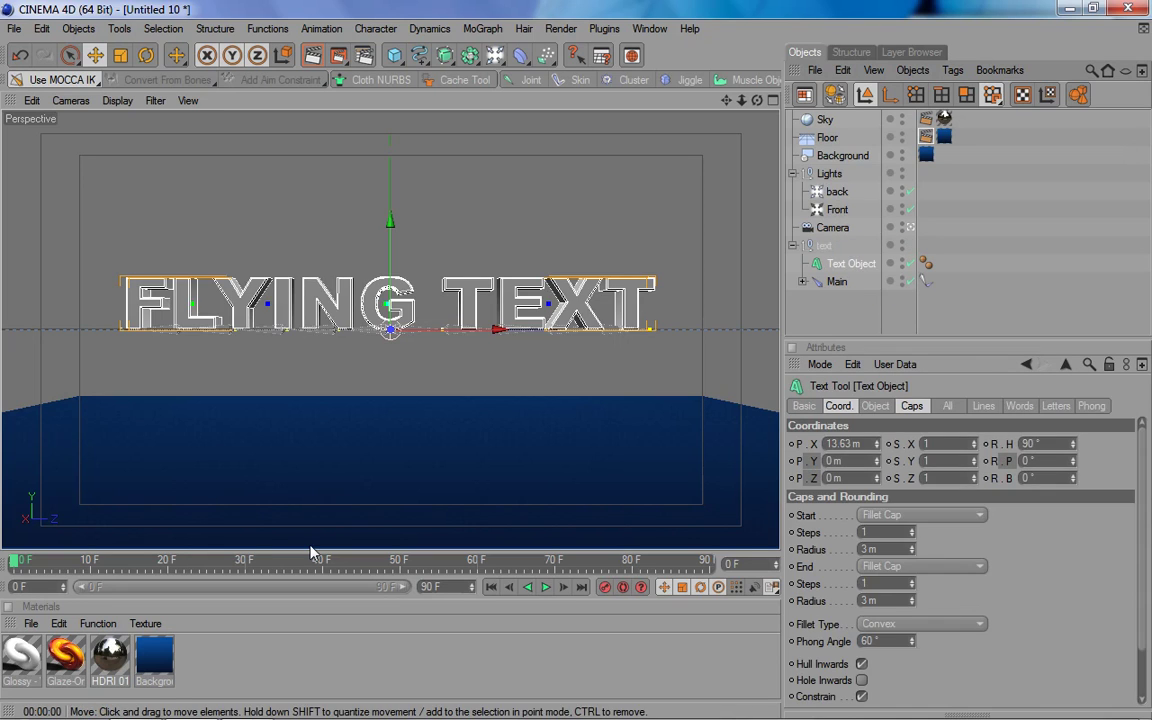
left_click(62, 655)
left_click(37, 660, "shift")
mouse_move(37, 660)
left_mouse_down()
mouse_move(872, 285)
mouse_move(850, 264)
left_mouse_up()
left_click(935, 290)
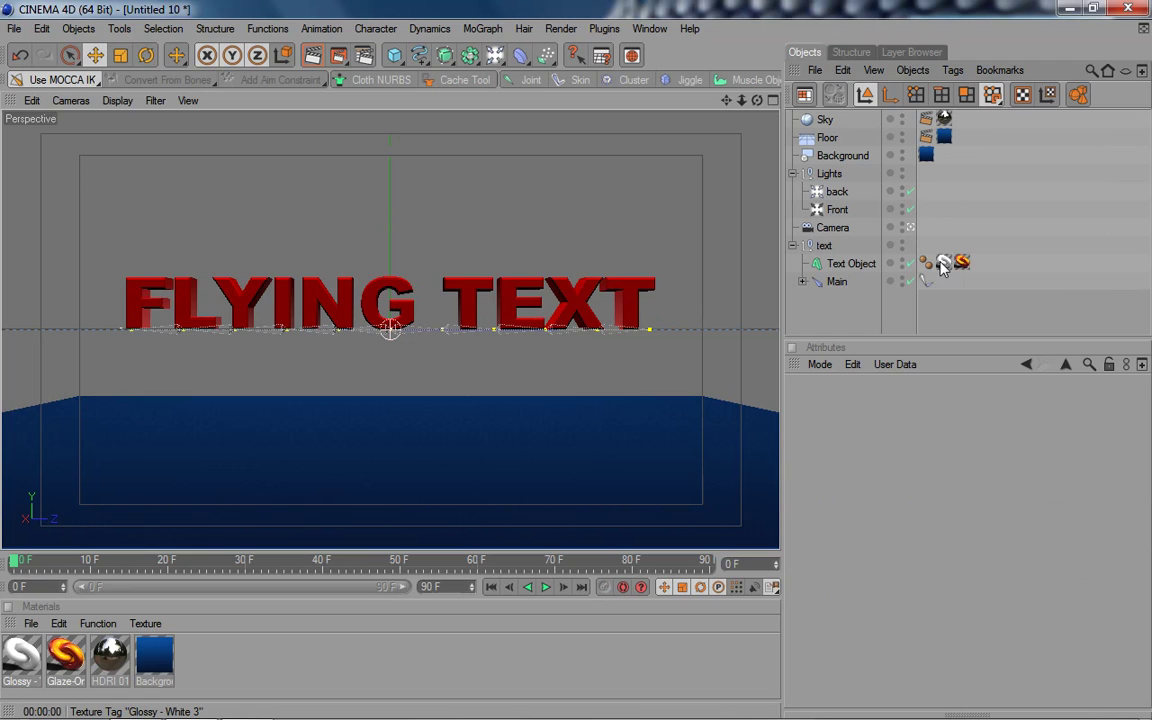
left_click_drag(983, 270, 978, 263)
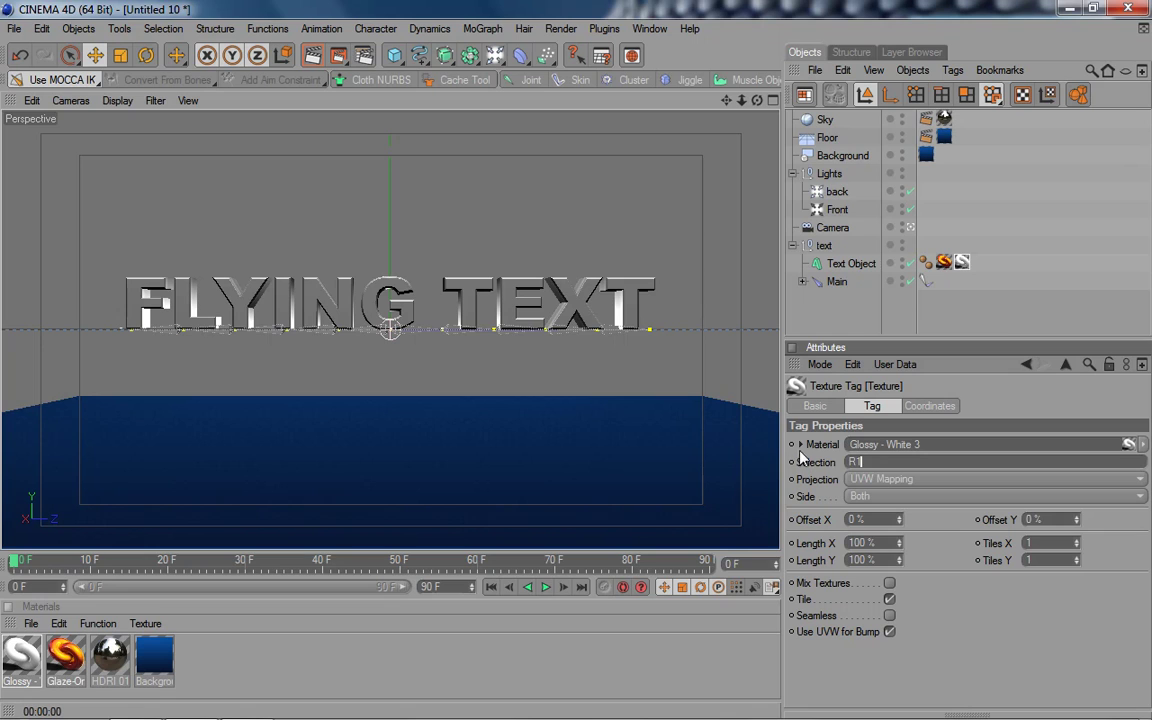
left_click(1029, 327)
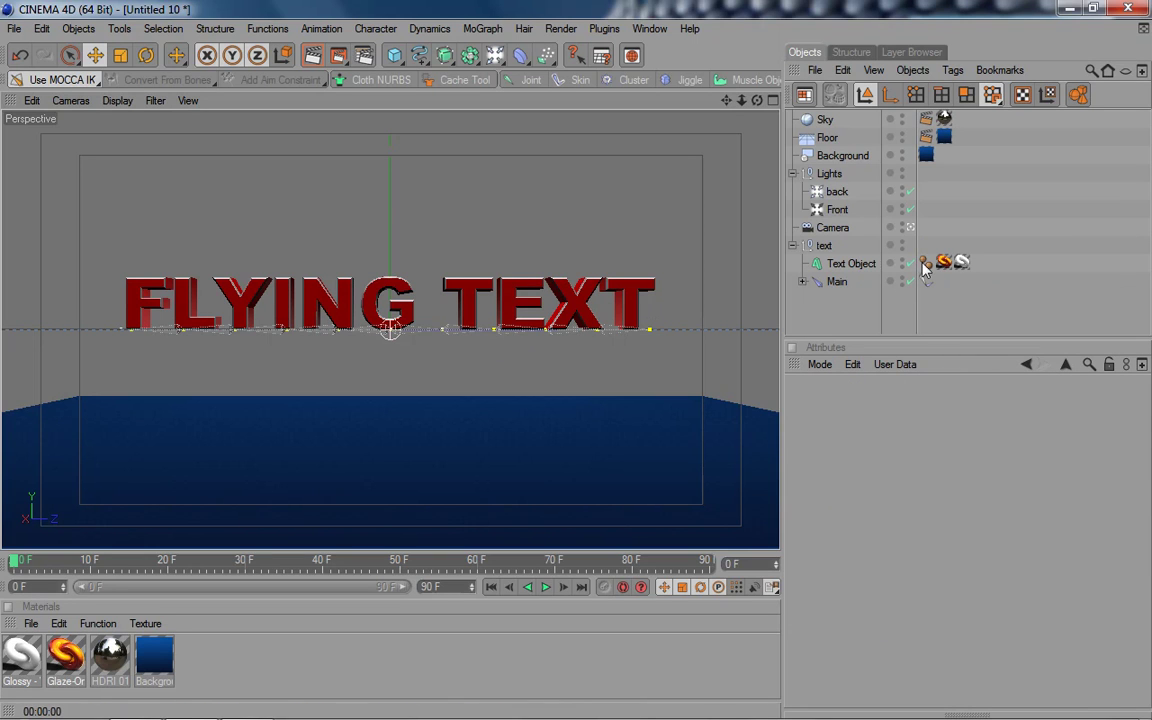
Review both material tags, including Glossy's R1 restriction, and render the gold text preview.
left_click(944, 262)
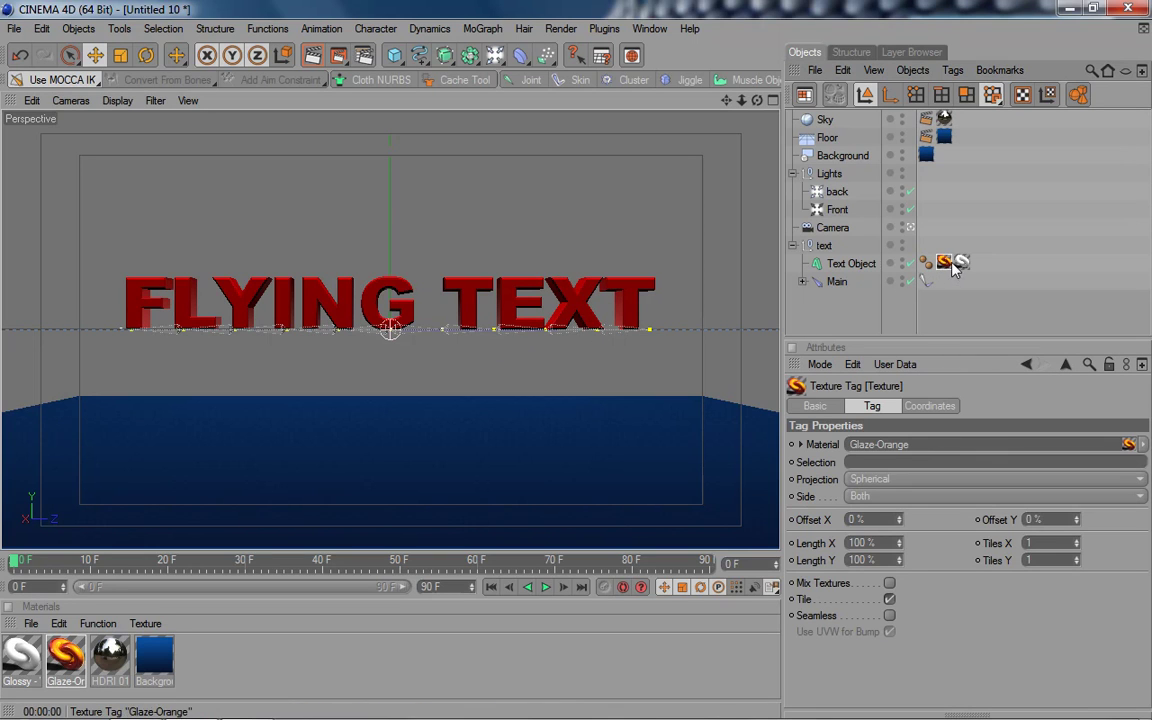
left_click(958, 263)
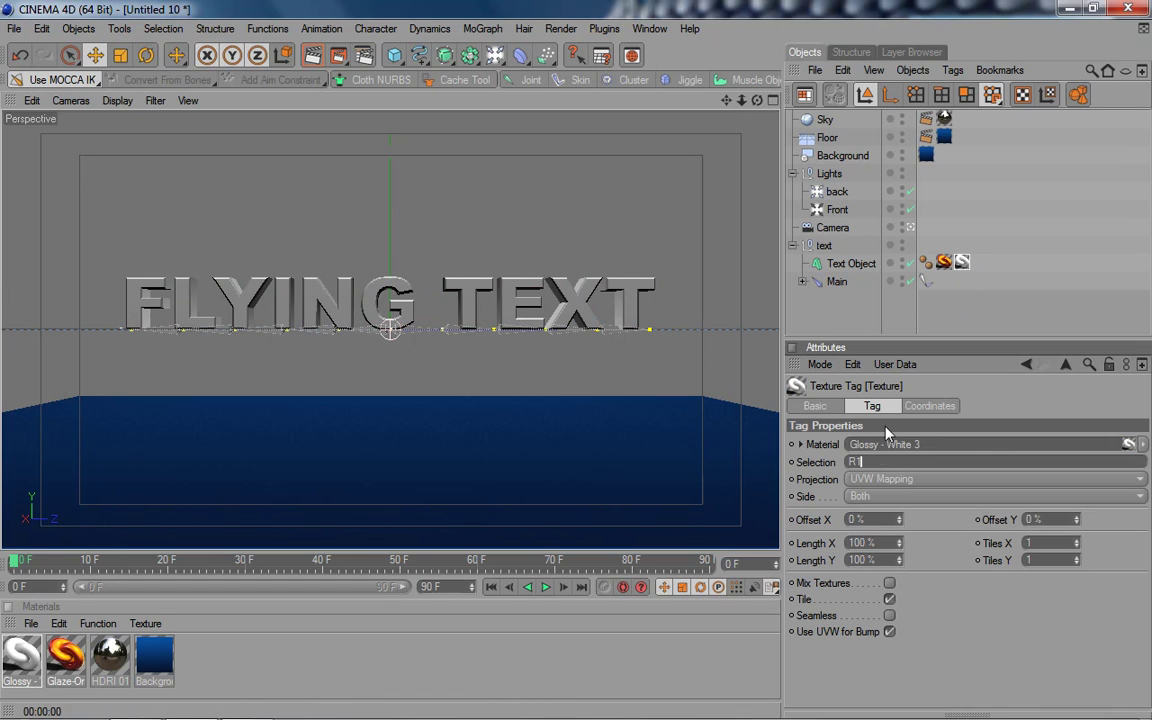
left_click_drag(865, 462, 845, 472)
left_click(700, 370)
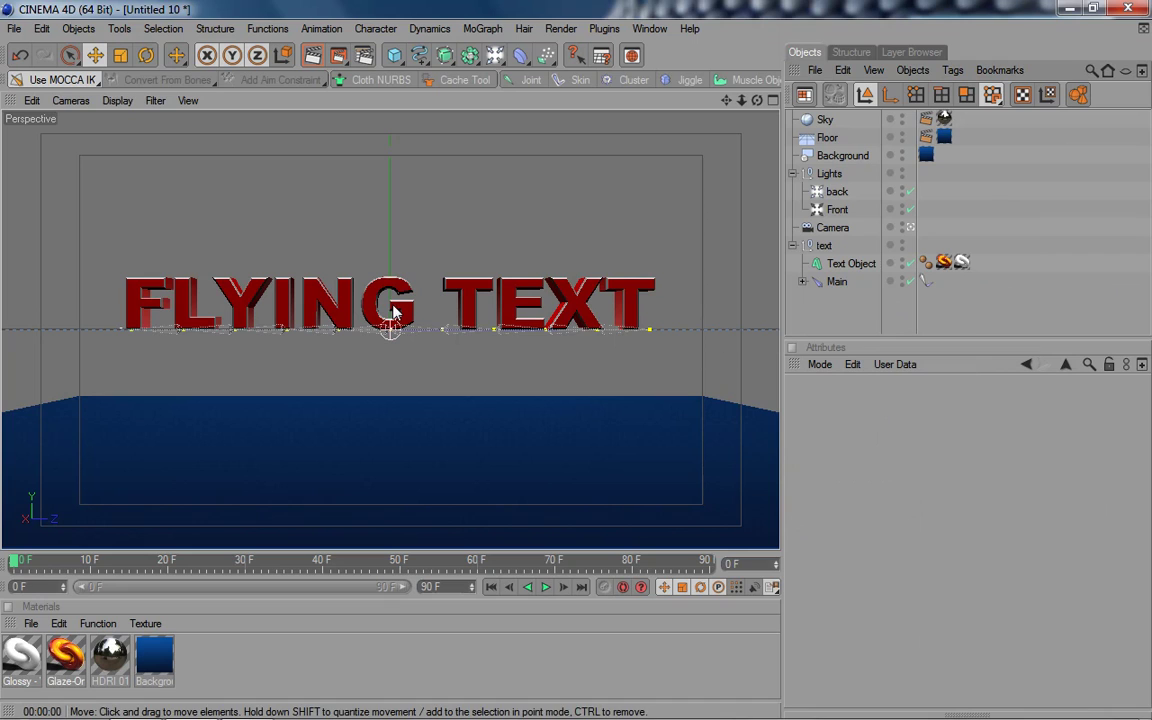
key("ctrl+r")
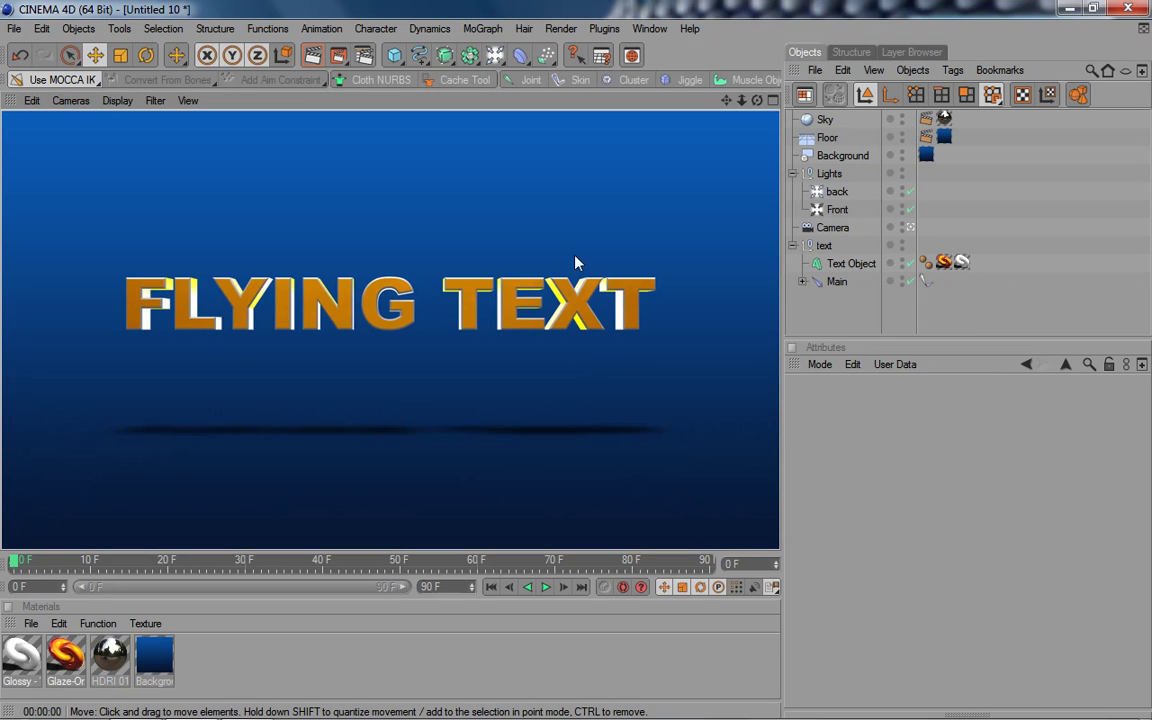
Start lowering the back light's Intensity in its General settings.
left_click(836, 191)
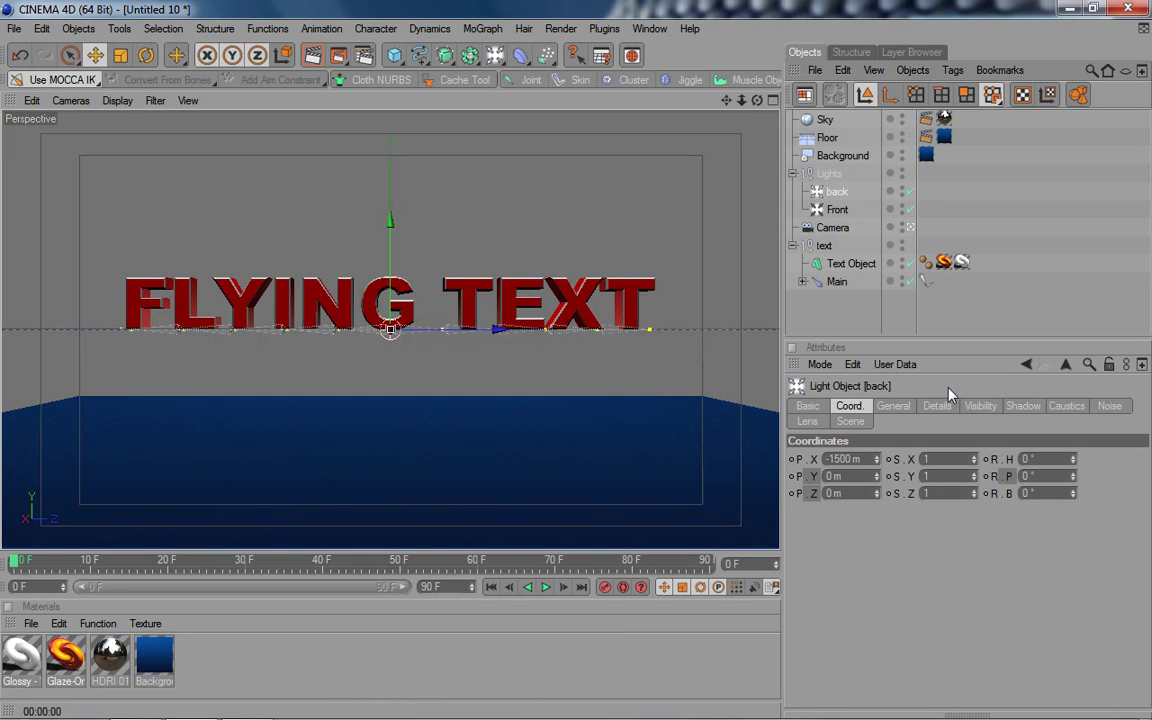
left_click(893, 408)
left_click_drag(997, 515, 942, 512)
Set the back light to 13% intensity, raise it to Y 126 m, and render the view.
left_click(312, 55)
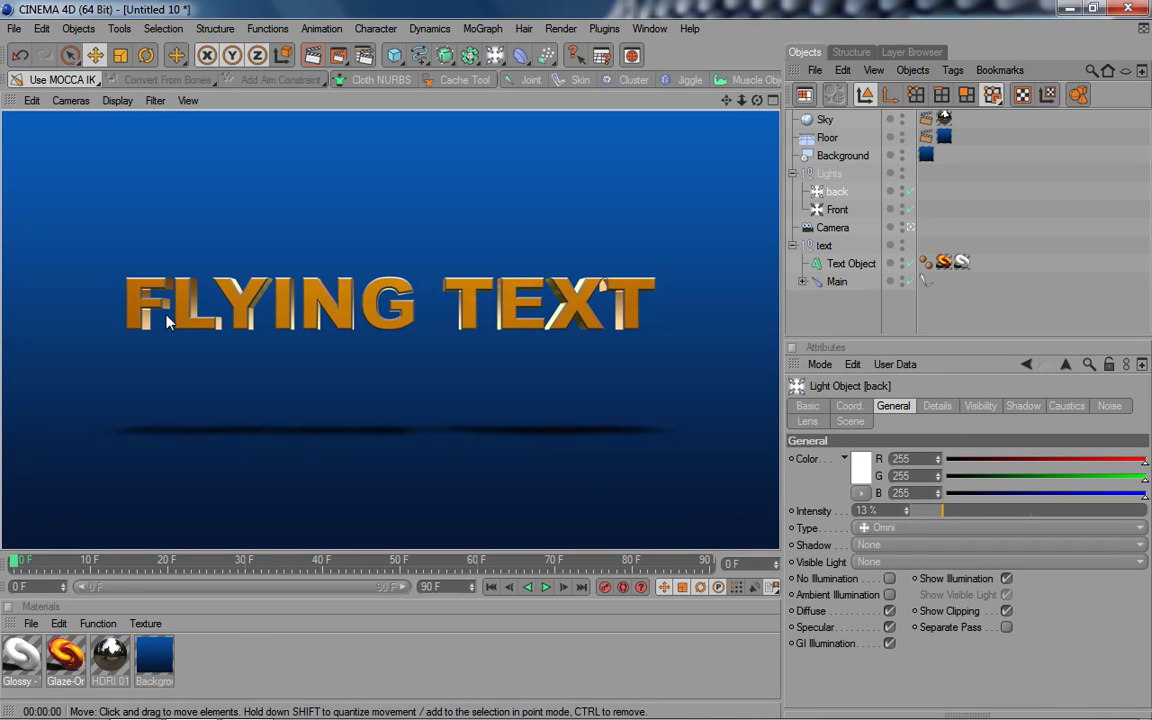
left_click(849, 406)
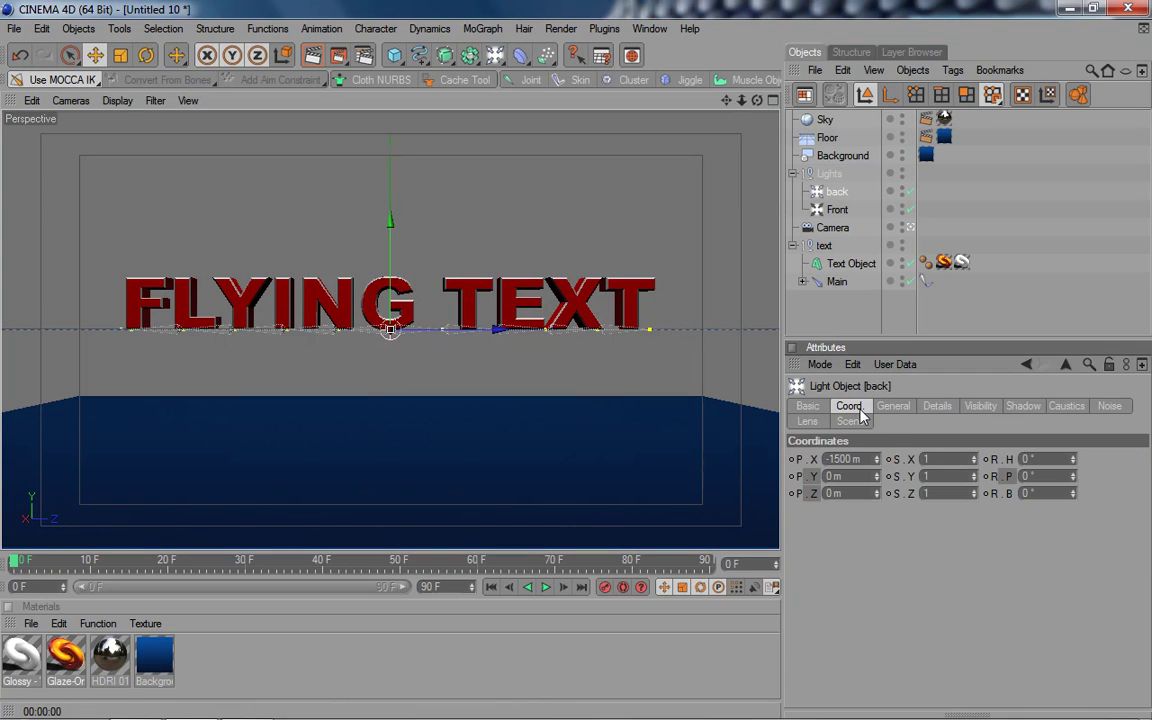
mouse_move(876, 476)
left_mouse_down()
mouse_move(876, 440)
mouse_move(876, 468)
left_mouse_up()
left_click(283, 56)
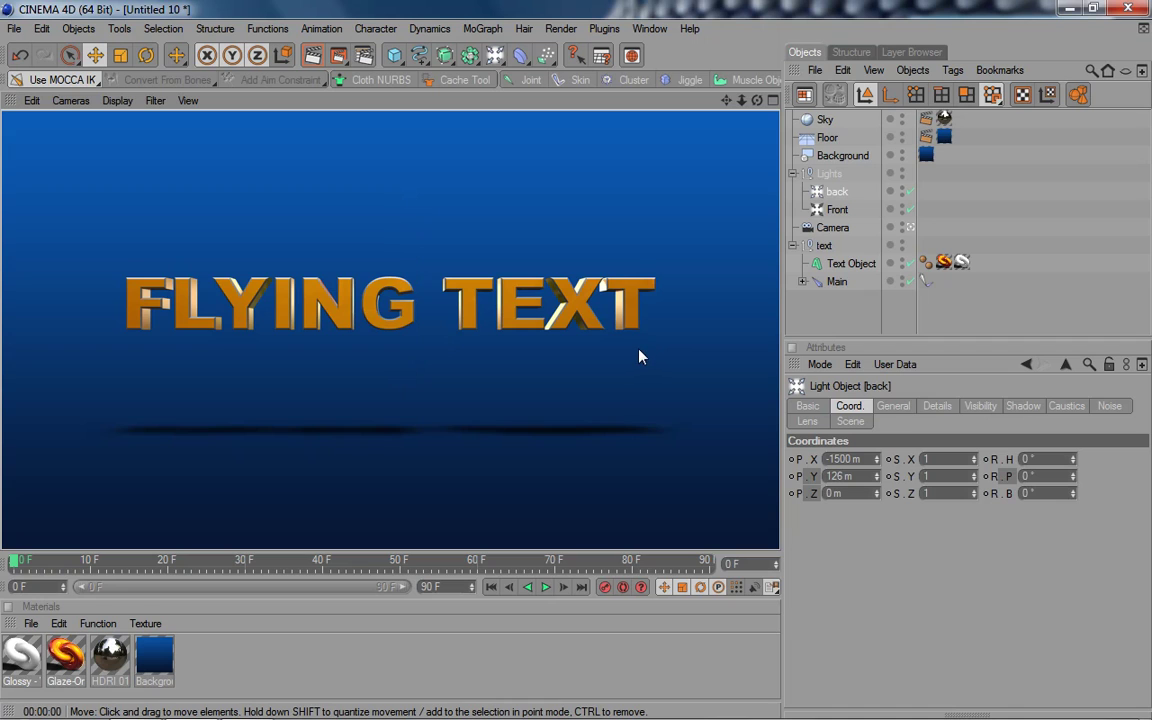
Add a Vibrate tag to the text null.
left_click(793, 245)
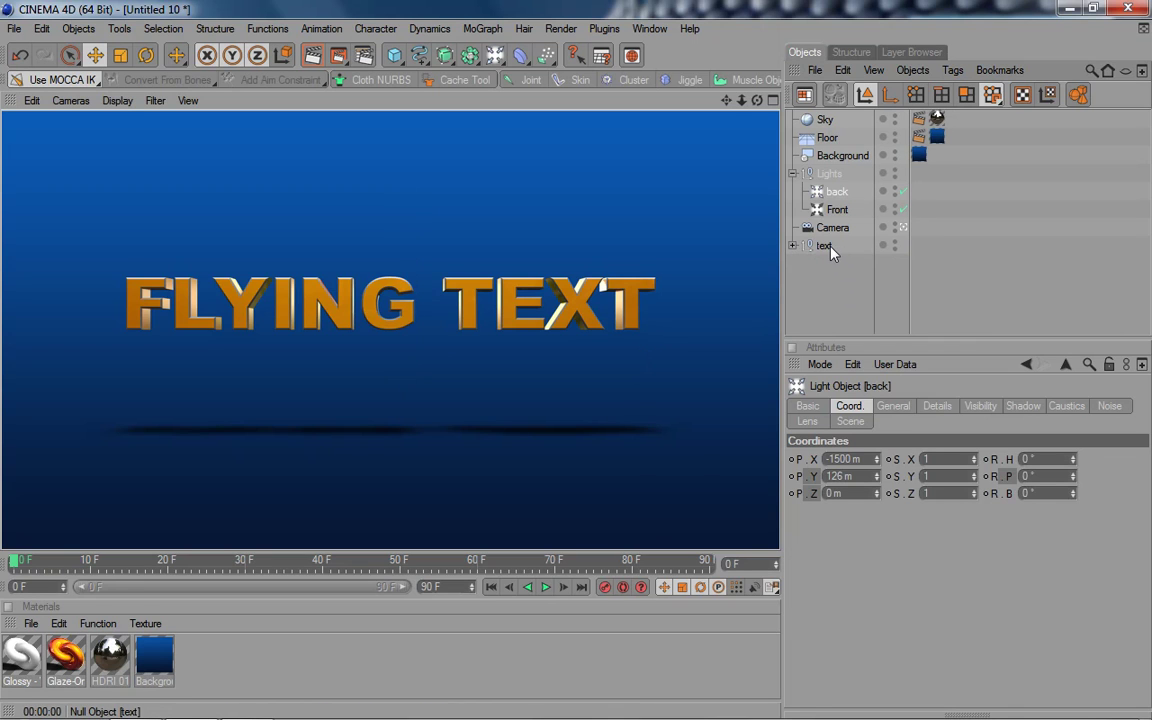
left_click(829, 248)
right_click(830, 249)
mouse_move(889, 164)
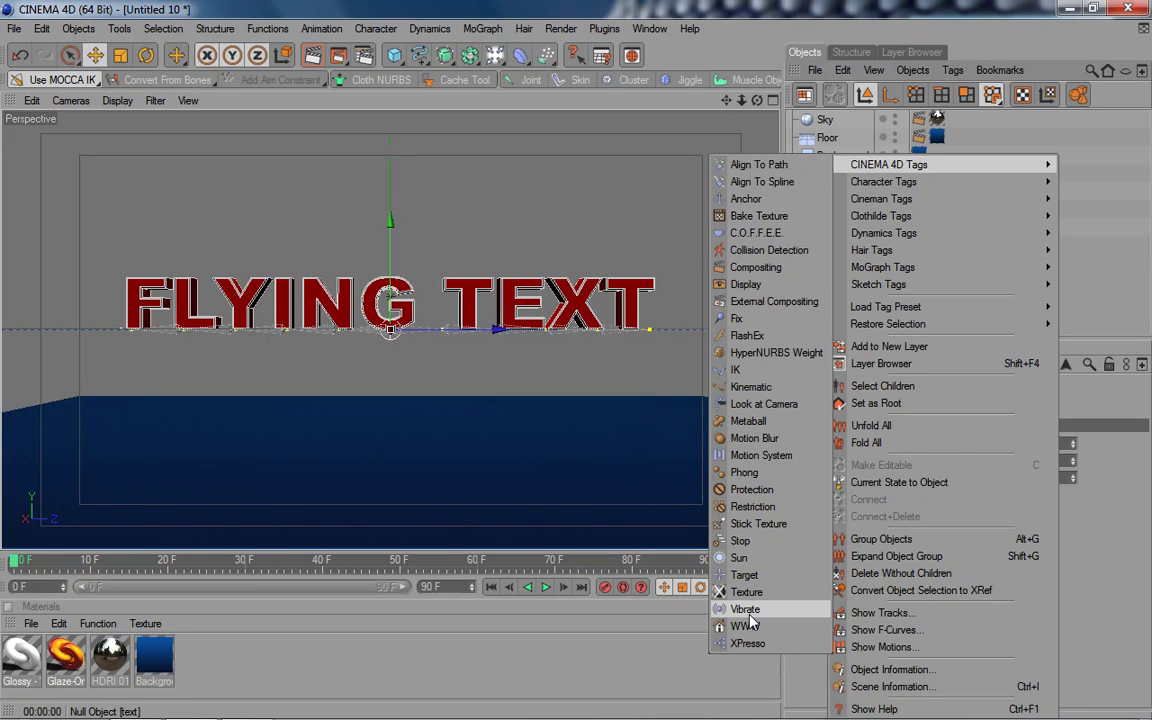
left_click(744, 609)
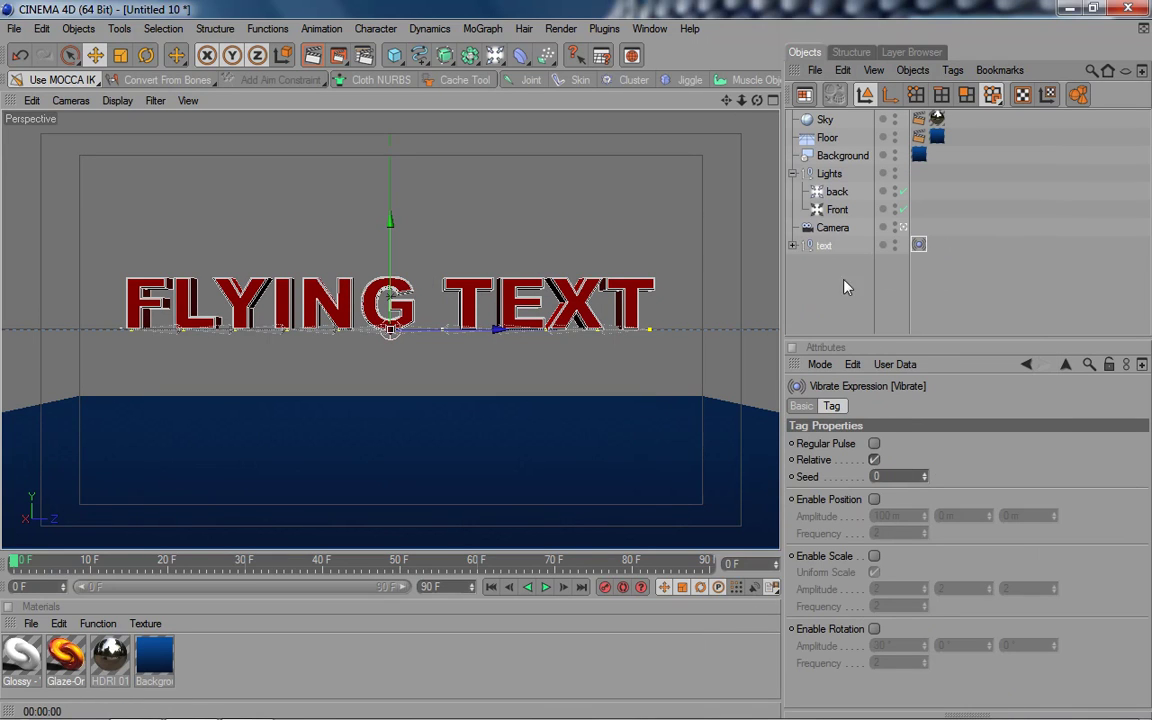
left_click_drag(912, 338, 912, 300)
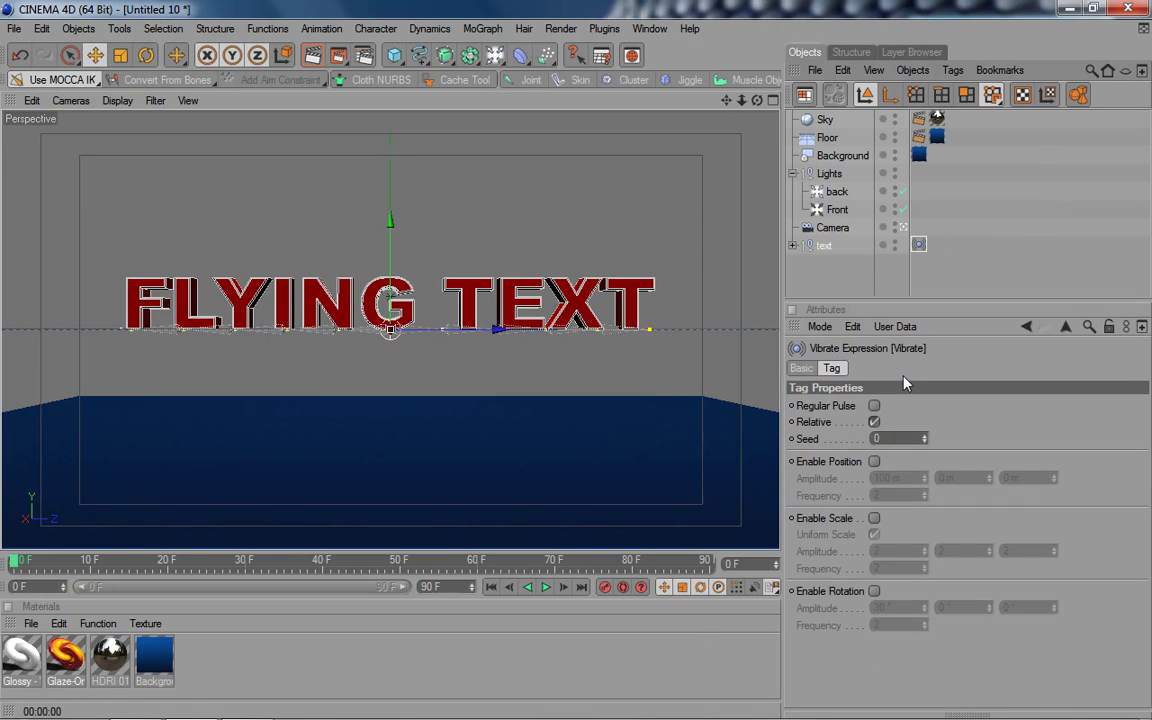
Make the Vibrate a regular pulse on Position, with 50 m Y amplitude and 0.5 frequency.
left_click(874, 421)
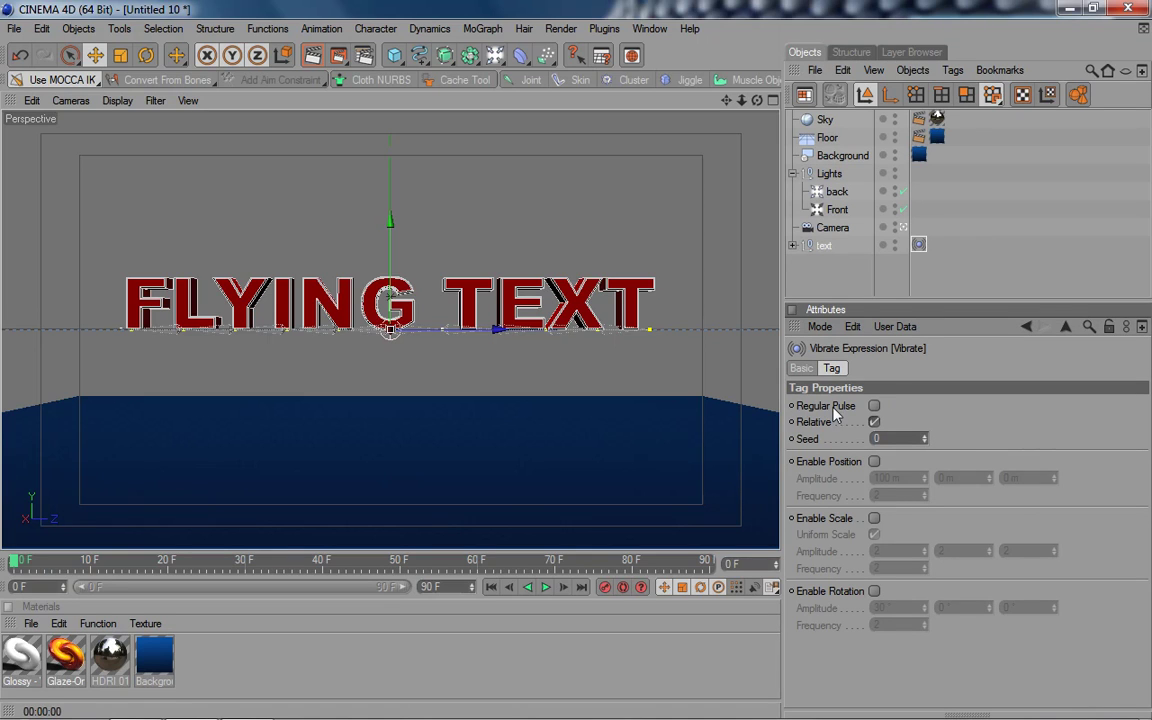
left_click(874, 406)
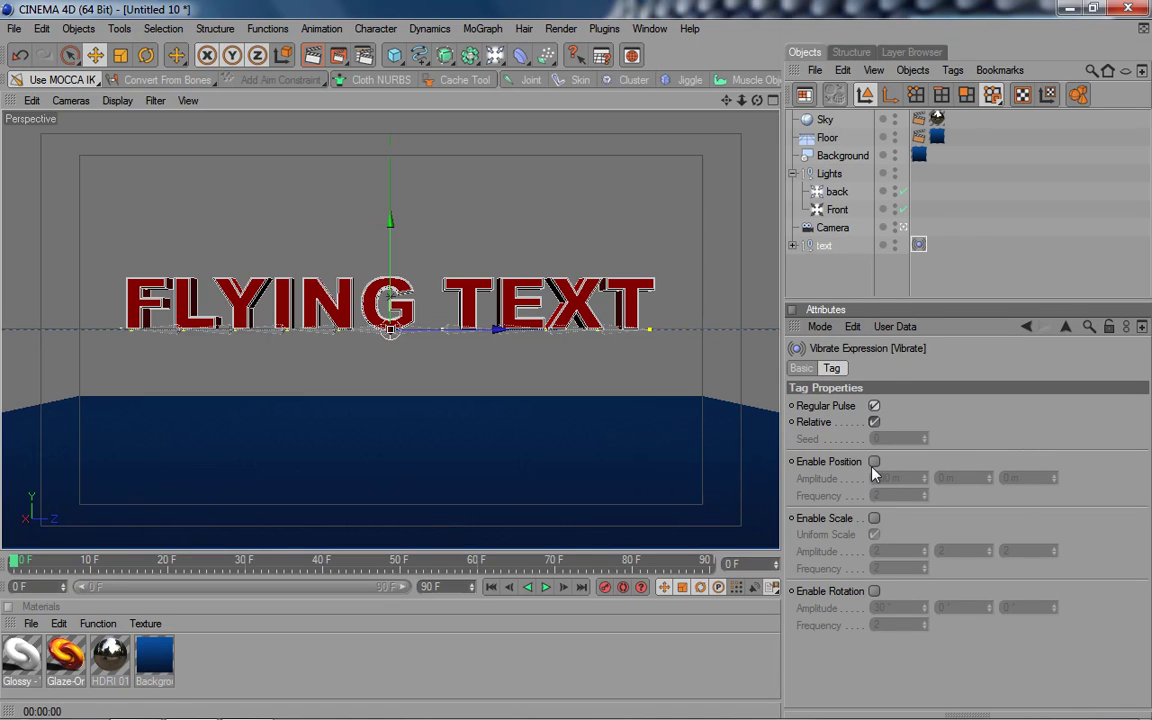
left_click(874, 462)
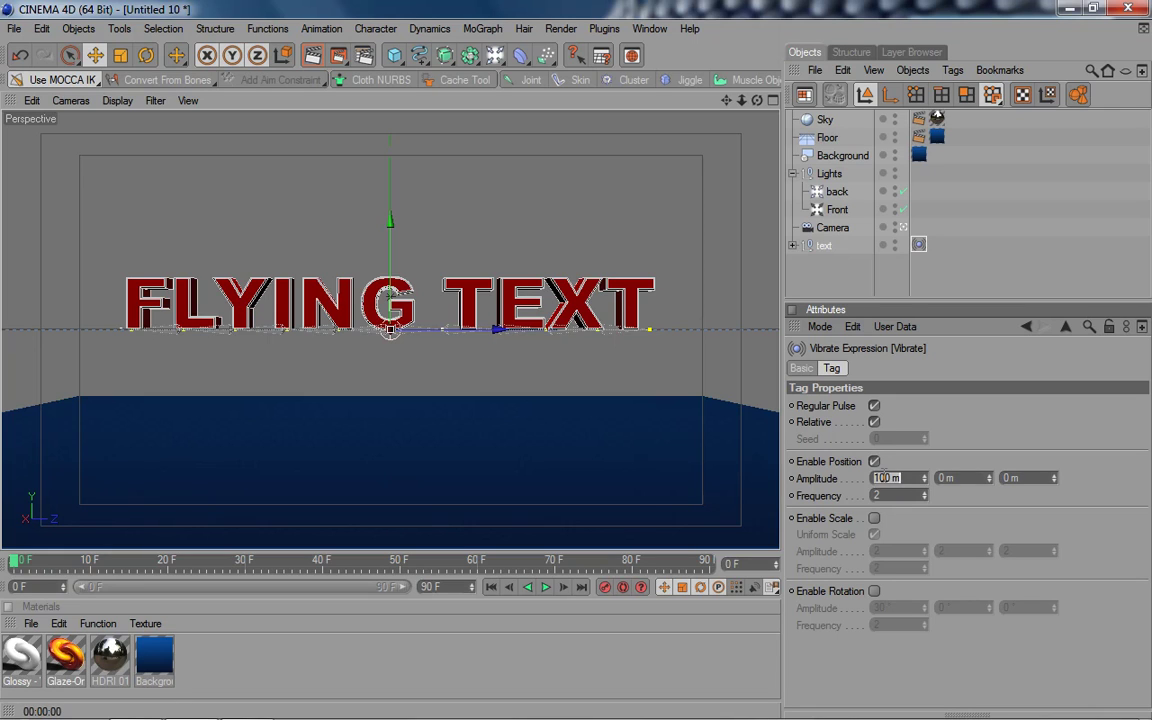
left_click(945, 478)
type("50")
left_click(878, 495)
type("0.5")
left_click(960, 478)
left_click(1029, 478)
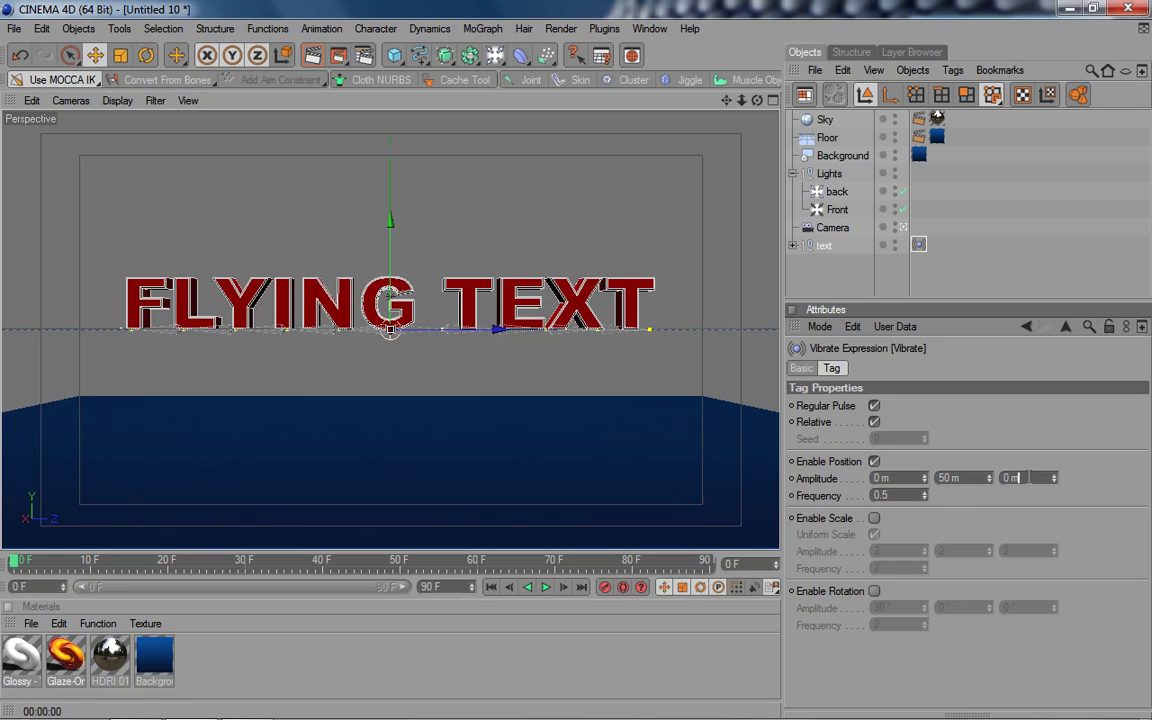
Extend the animation to 150 frames, preview the bobbing, and render the view.
left_click(545, 587)
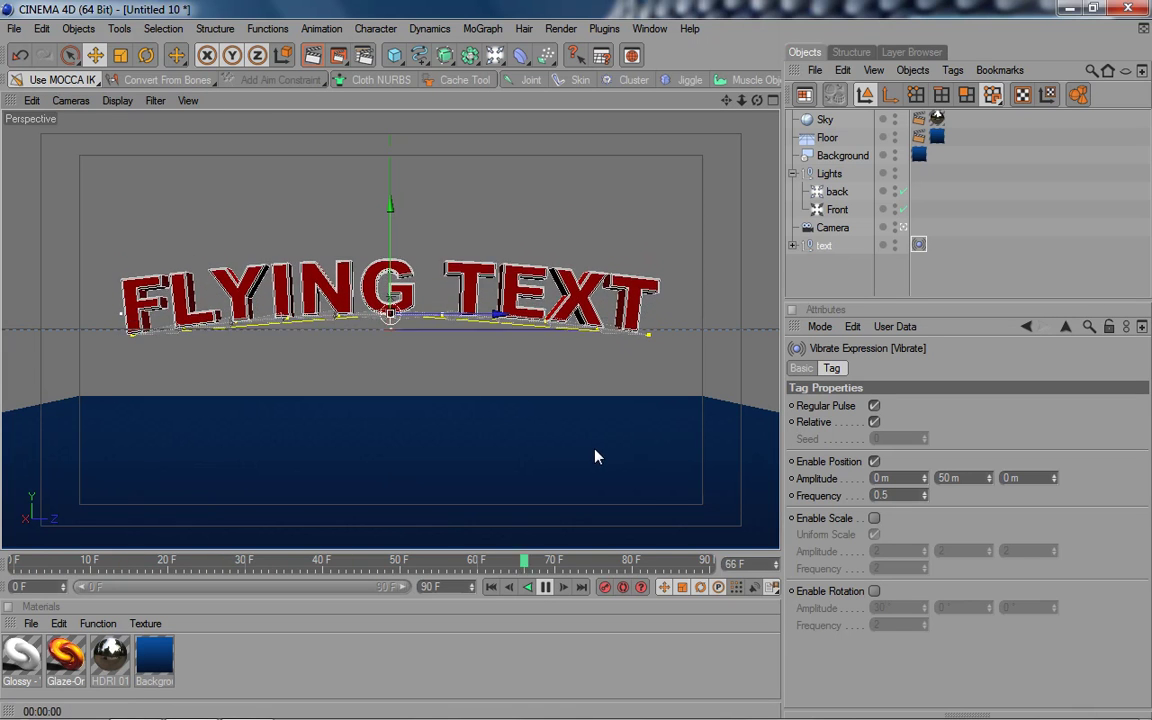
double_click(440, 587)
type("150")
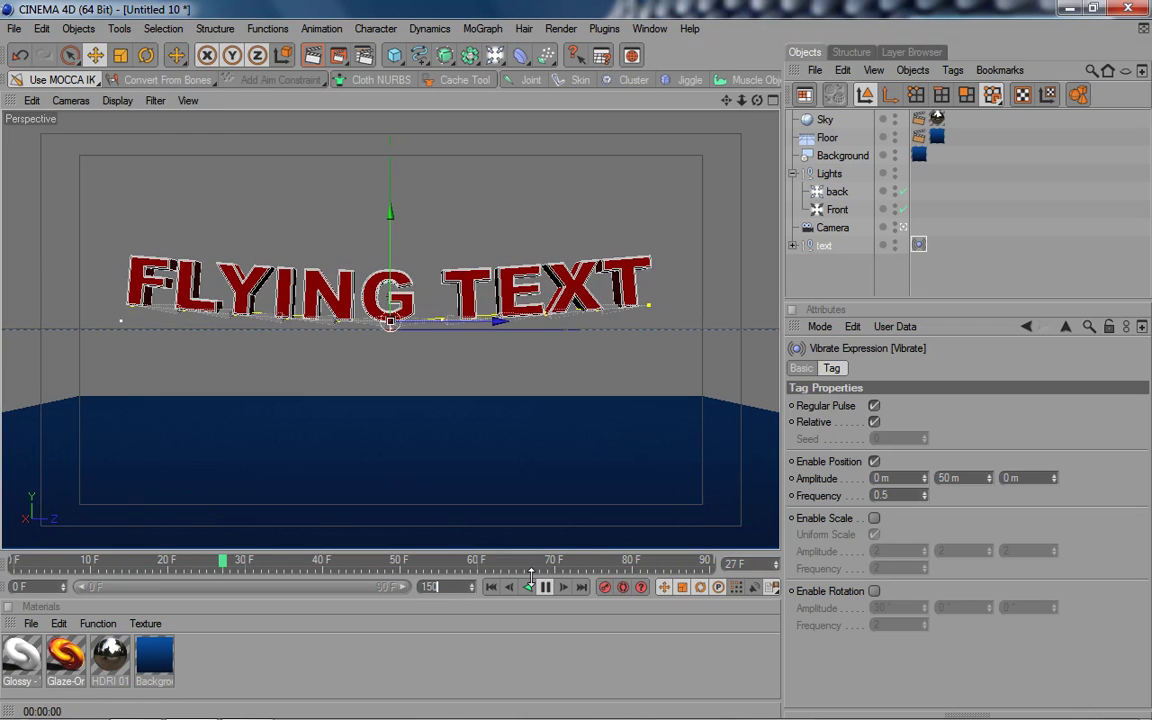
key("Return")
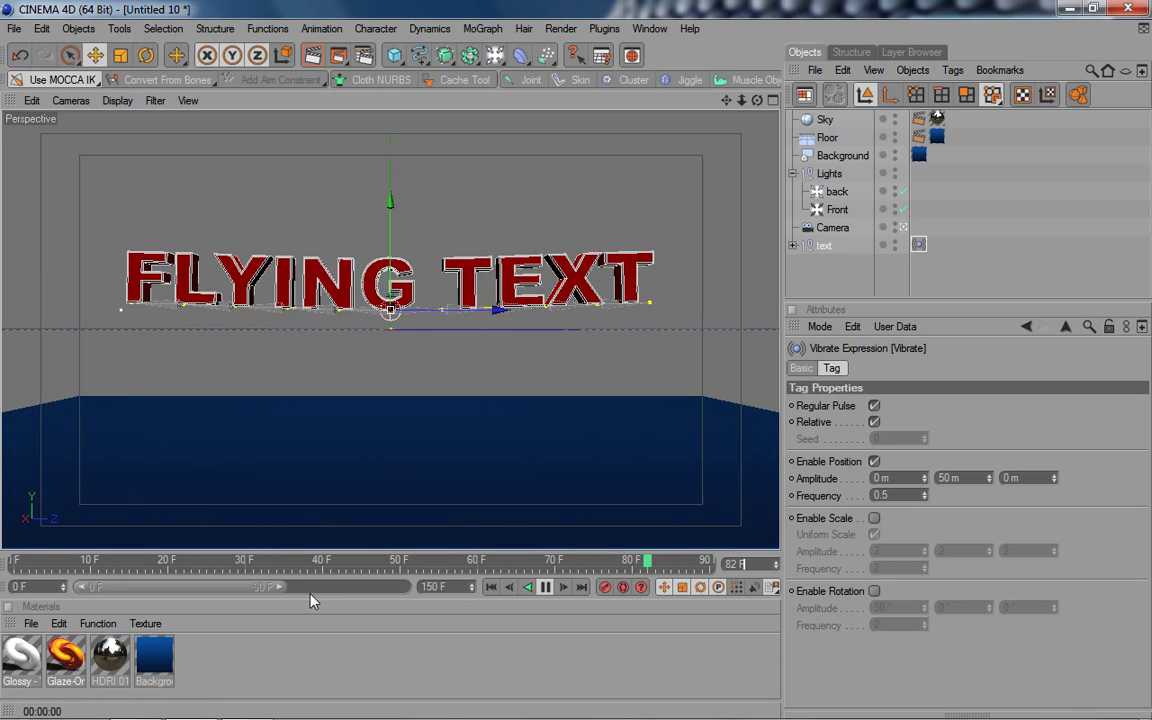
left_click_drag(283, 588, 400, 592)
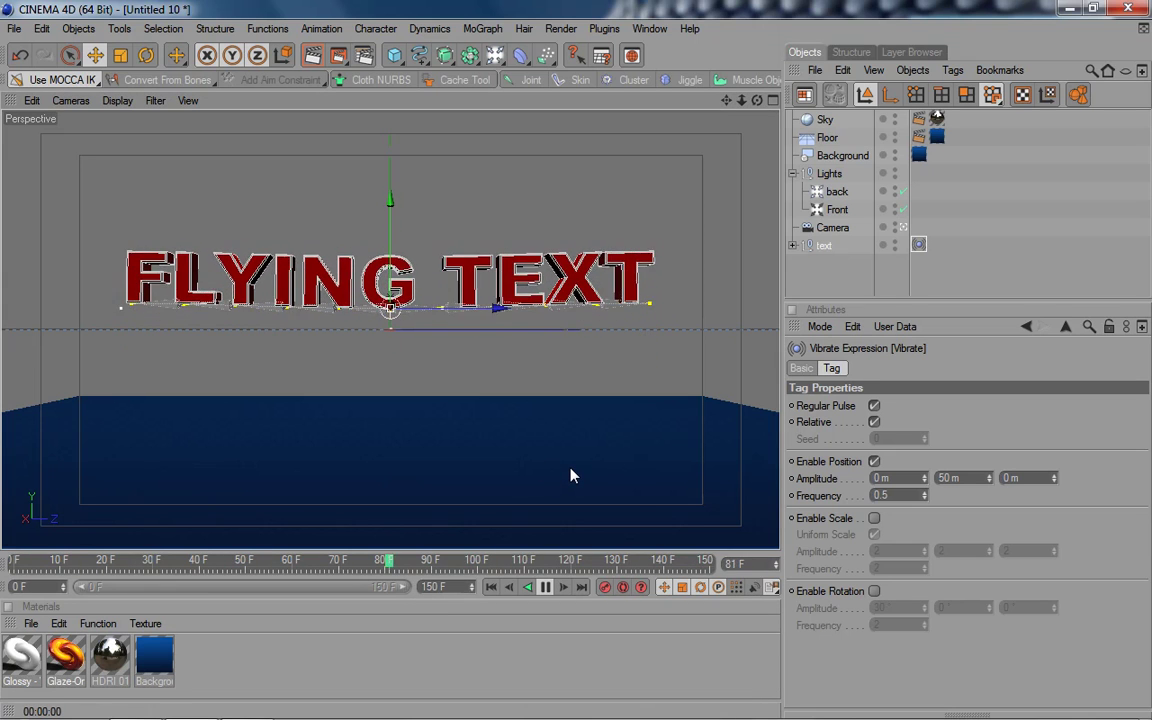
left_click(318, 60)
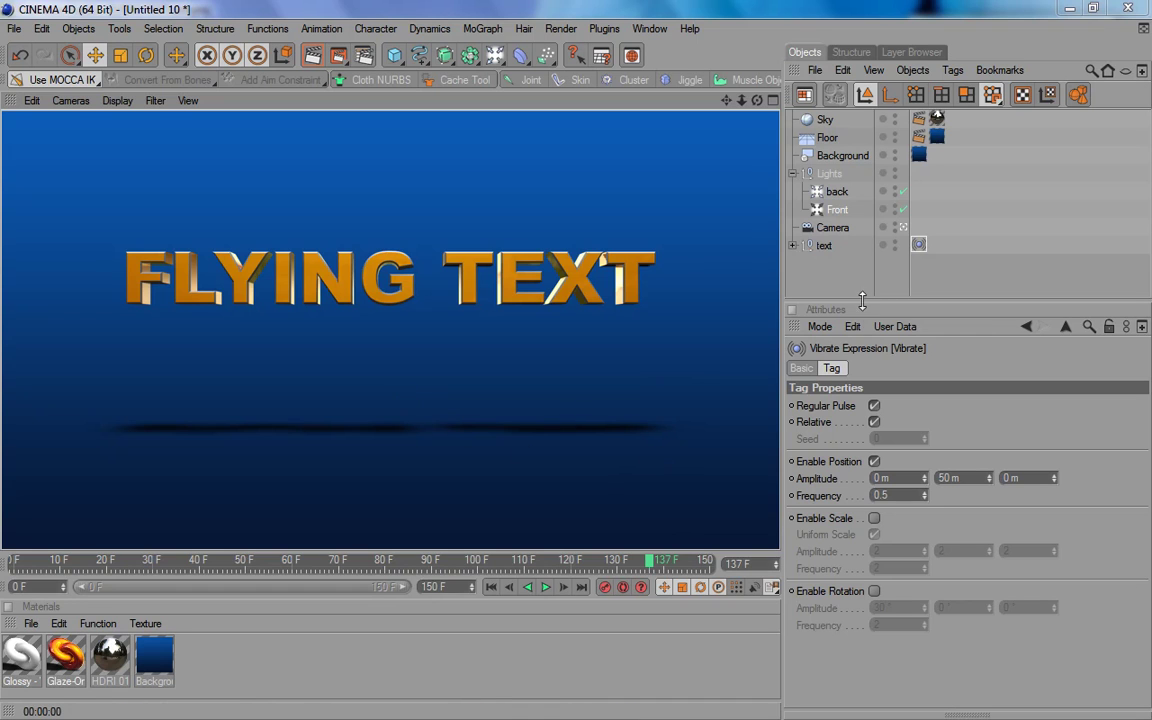
Set the Front light's shadow Density to 50% and render a preview.
left_click(840, 212)
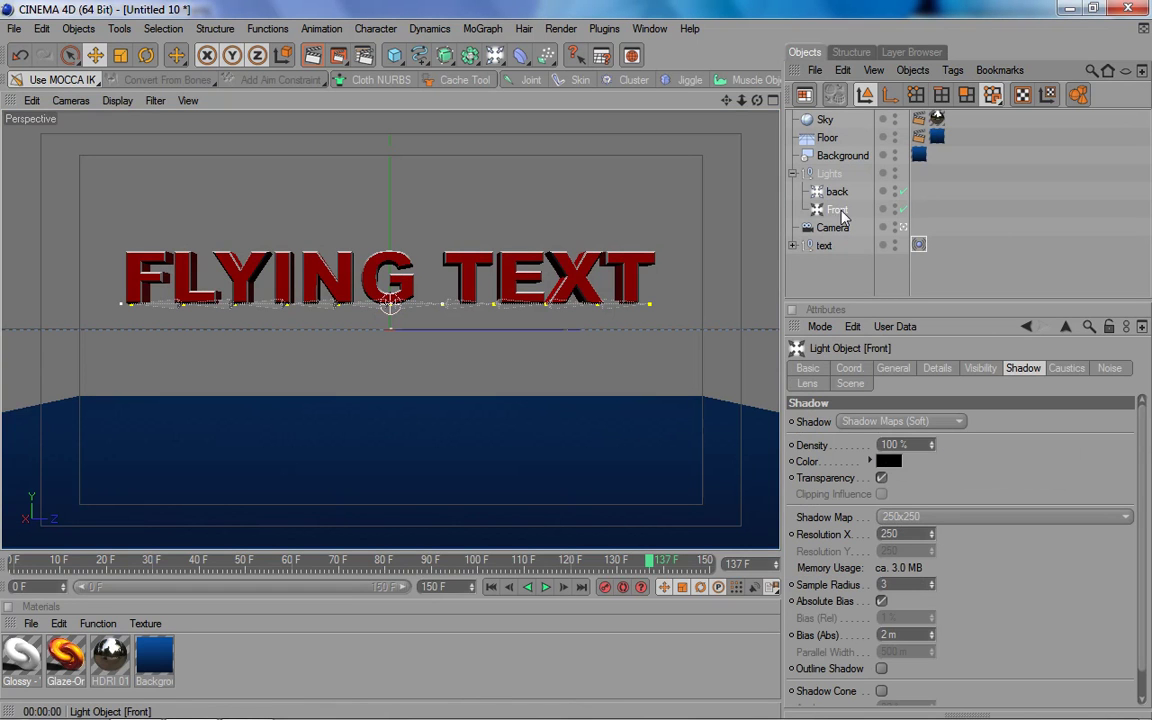
left_click(900, 445)
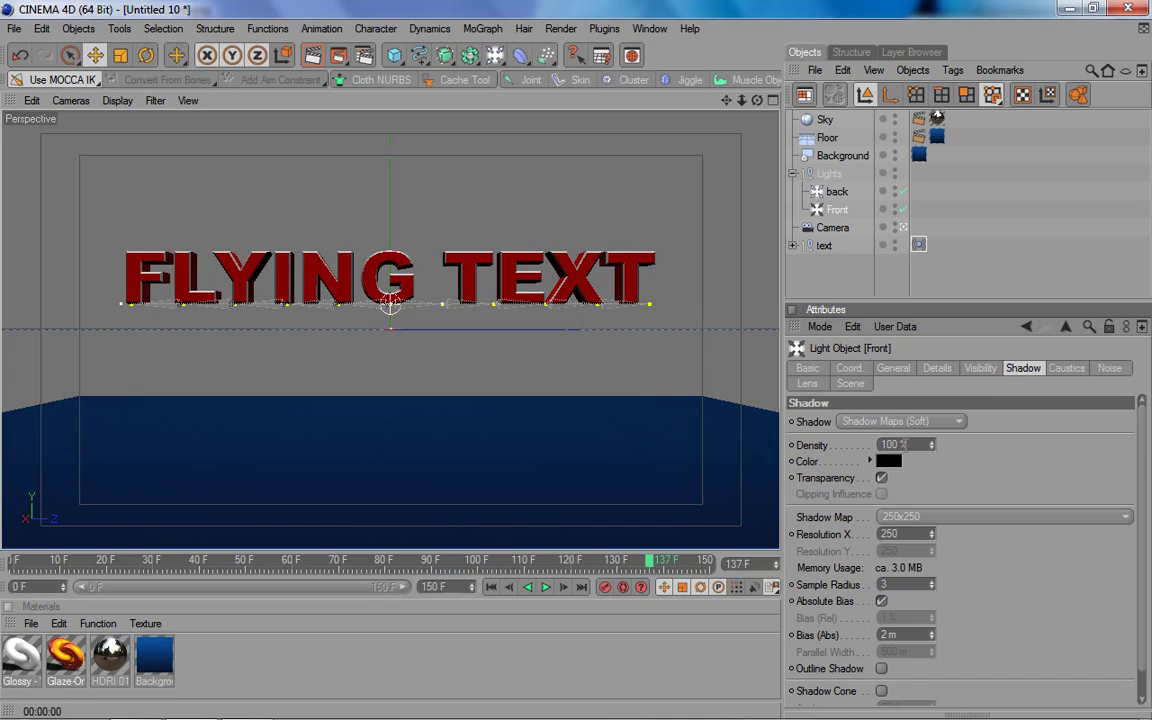
type("50")
left_click(313, 55)
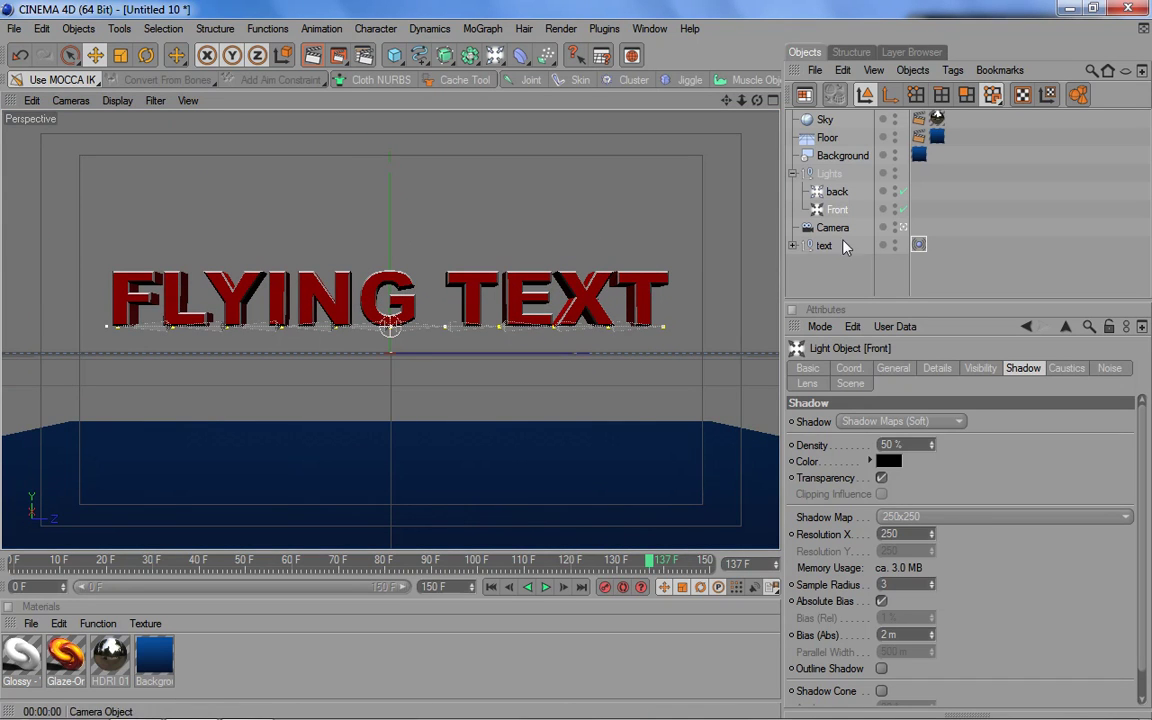
Switch to the scene camera and add an XPresso tag to the text null.
left_click(902, 228)
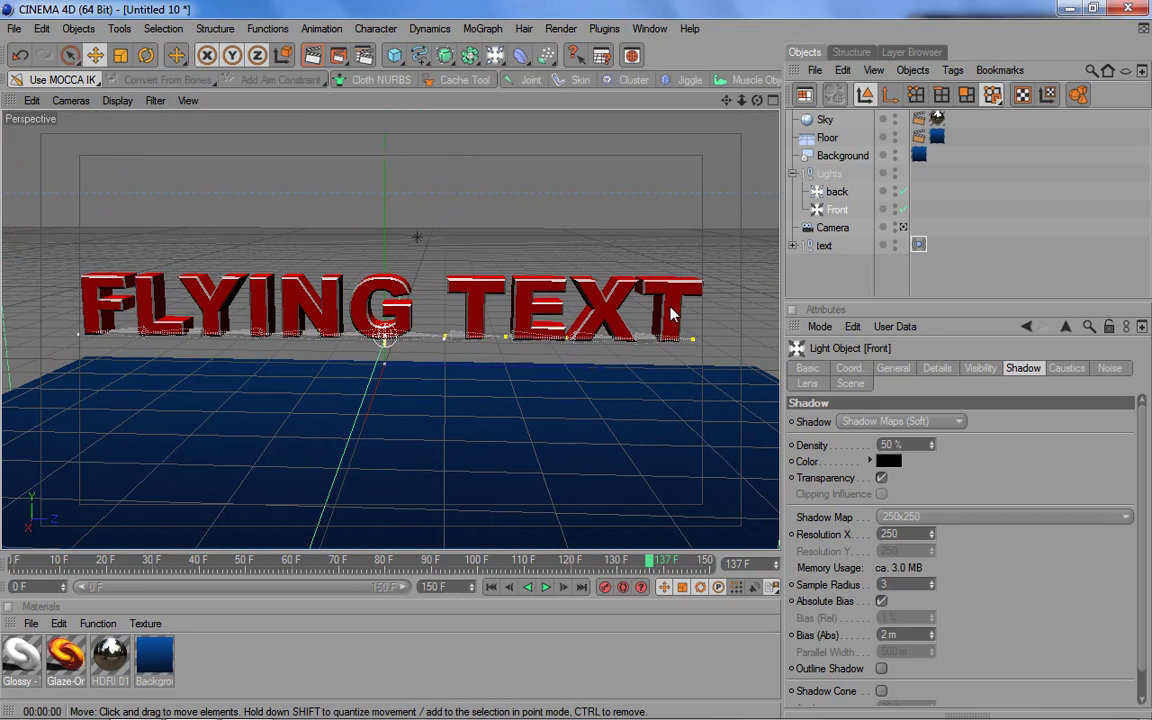
left_click(826, 248)
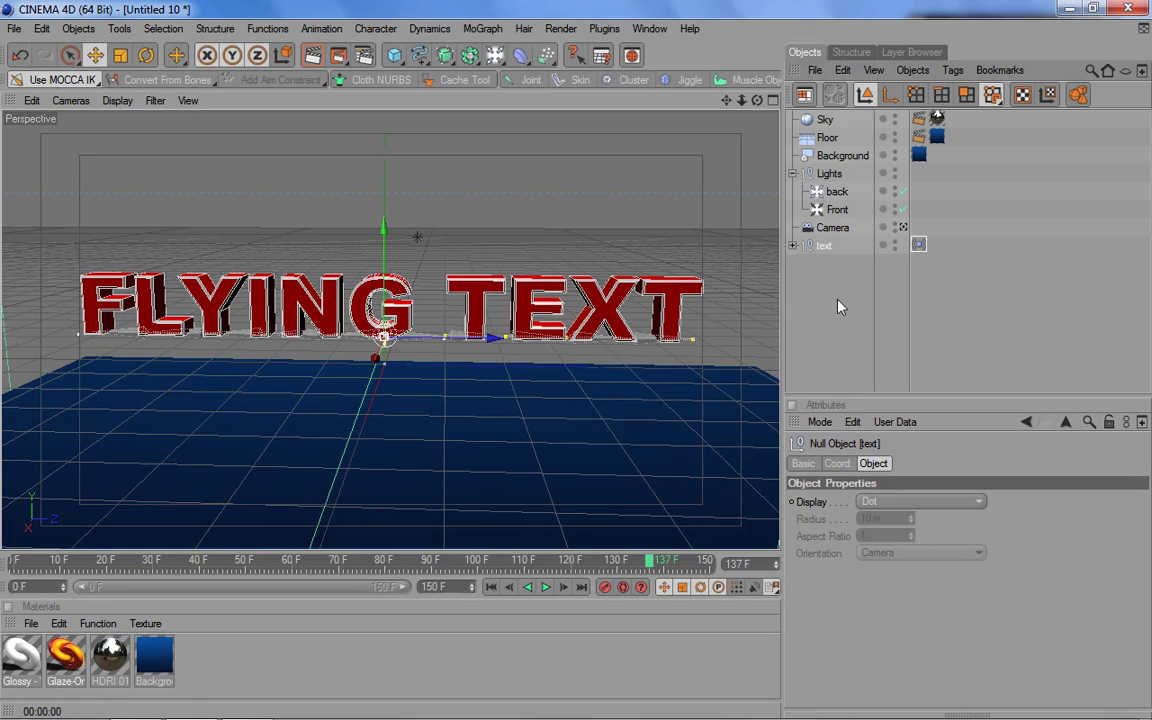
right_click(826, 250)
mouse_move(885, 164)
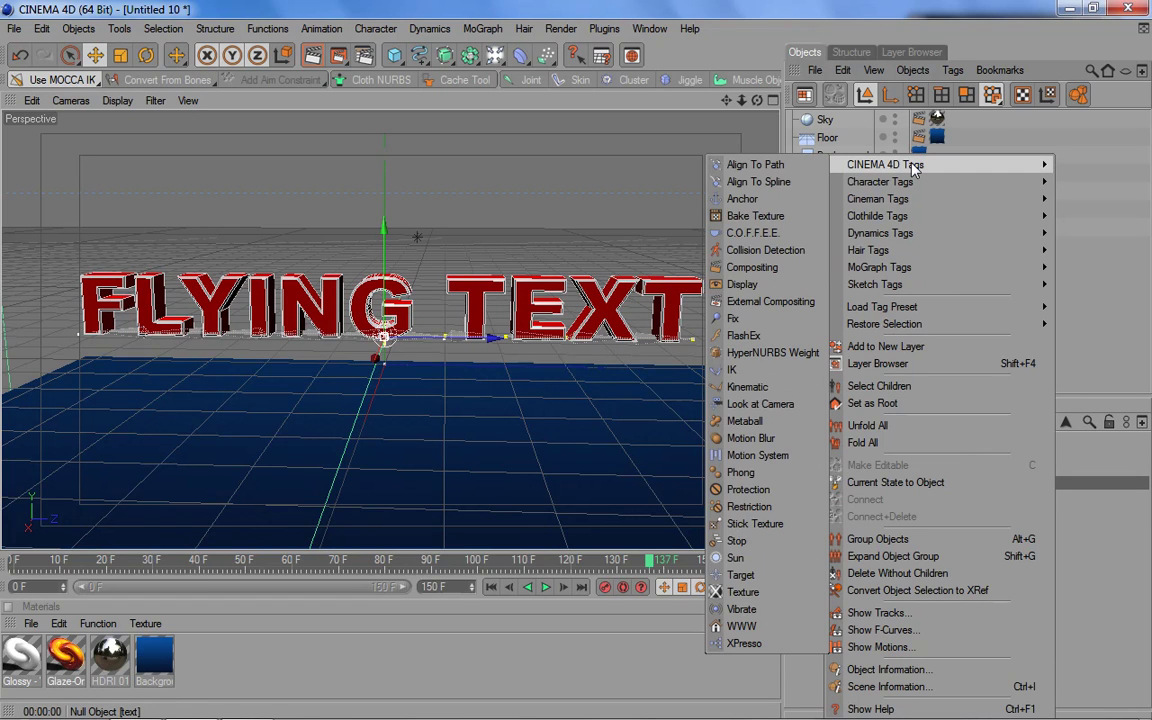
left_click(741, 644)
left_click_drag(686, 192, 448, 129)
Add the text null and Text Object as XPresso nodes, giving Text Object a Text input.
left_click_drag(823, 245, 356, 258)
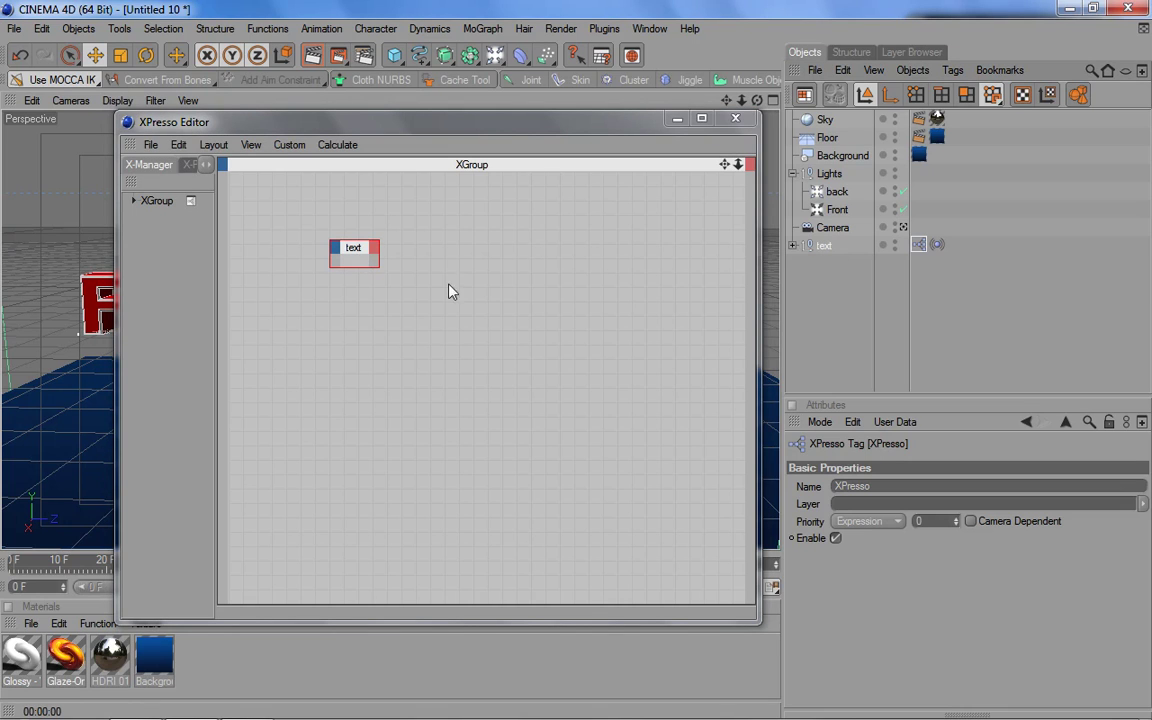
left_click(793, 245)
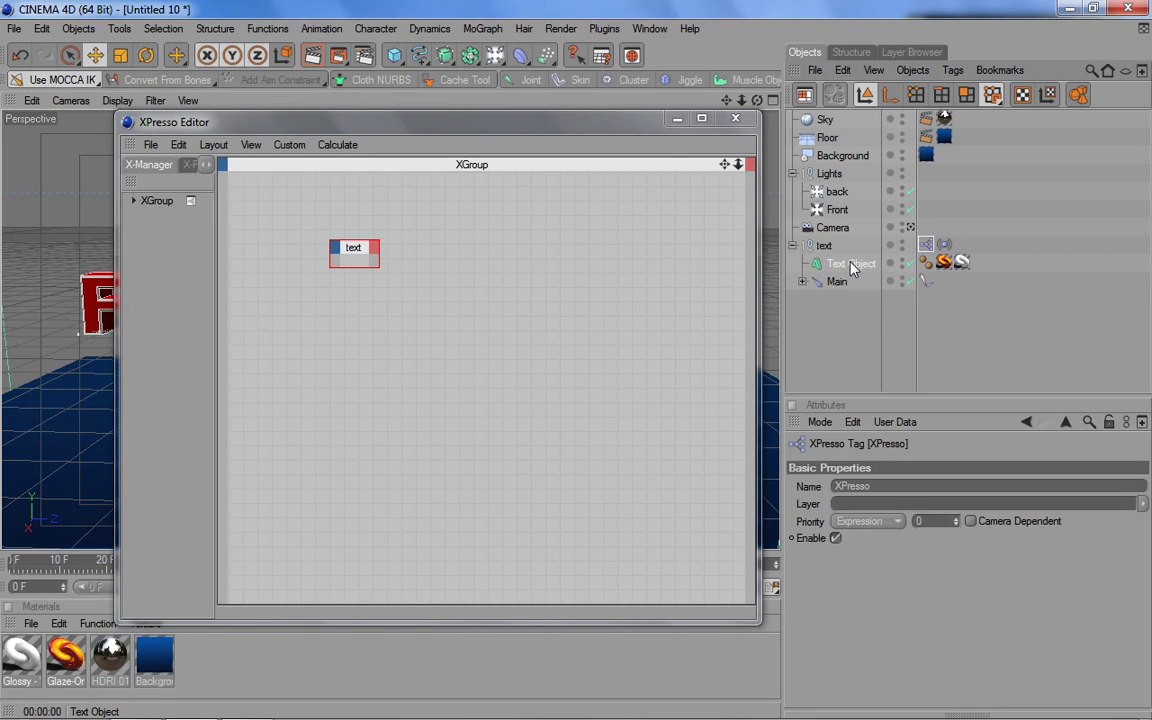
left_click(850, 264)
left_click_drag(480, 248, 519, 251)
right_click(470, 235)
left_click(500, 353)
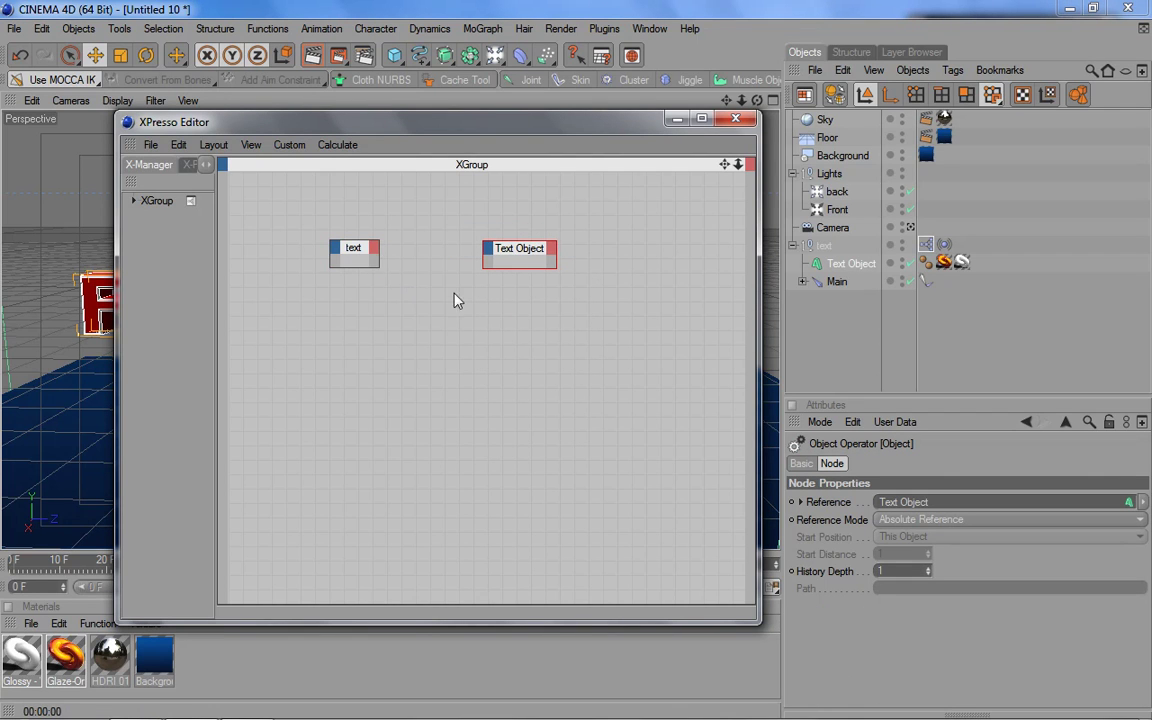
left_click(489, 251)
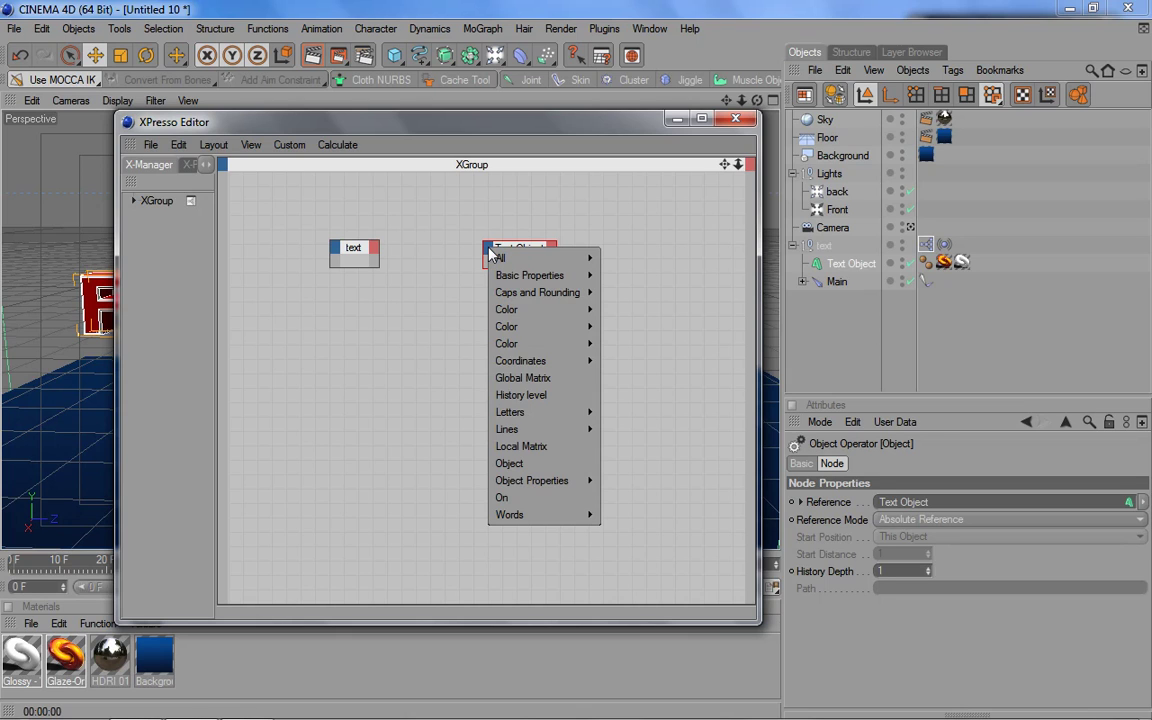
mouse_move(532, 481)
left_click(612, 668)
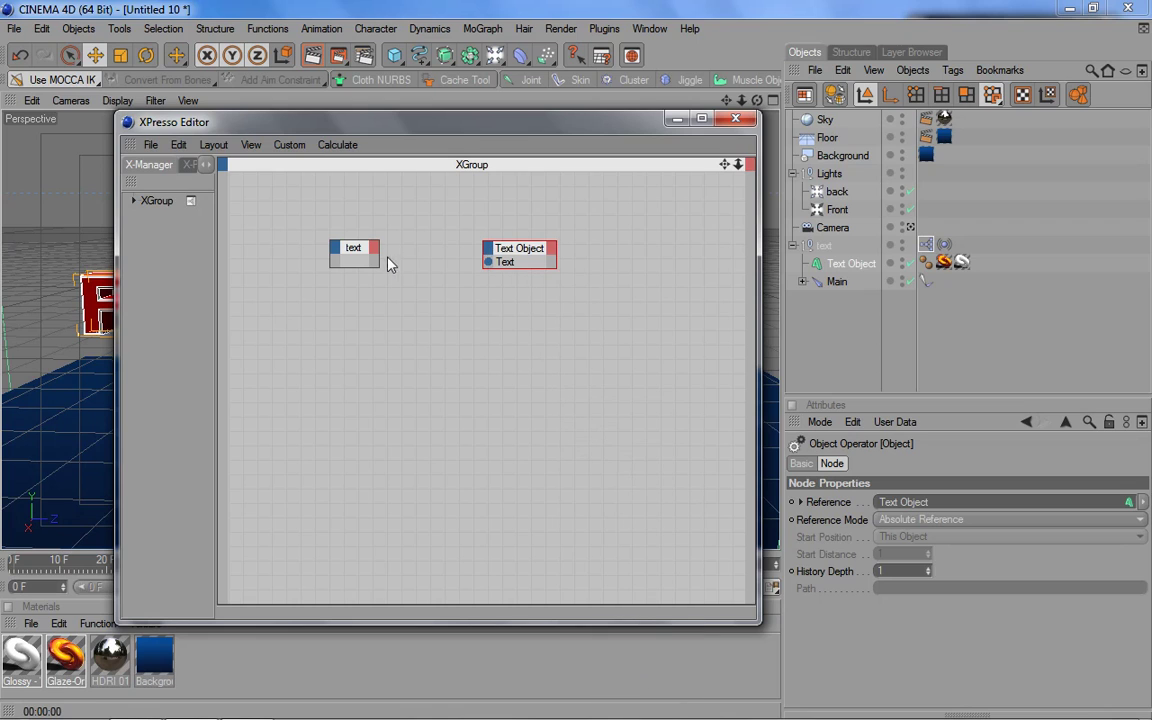
Wire the null's Name output into the Text Object's Text input and close XPresso.
left_click_drag(350, 252, 344, 248)
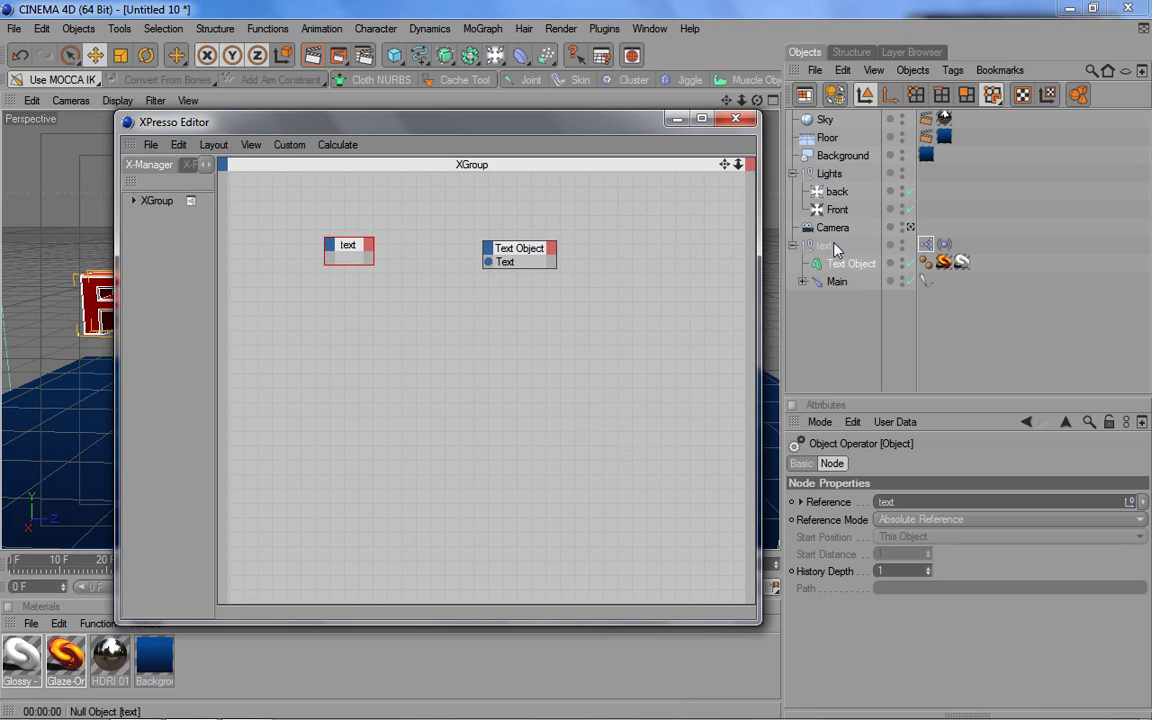
left_click(369, 250)
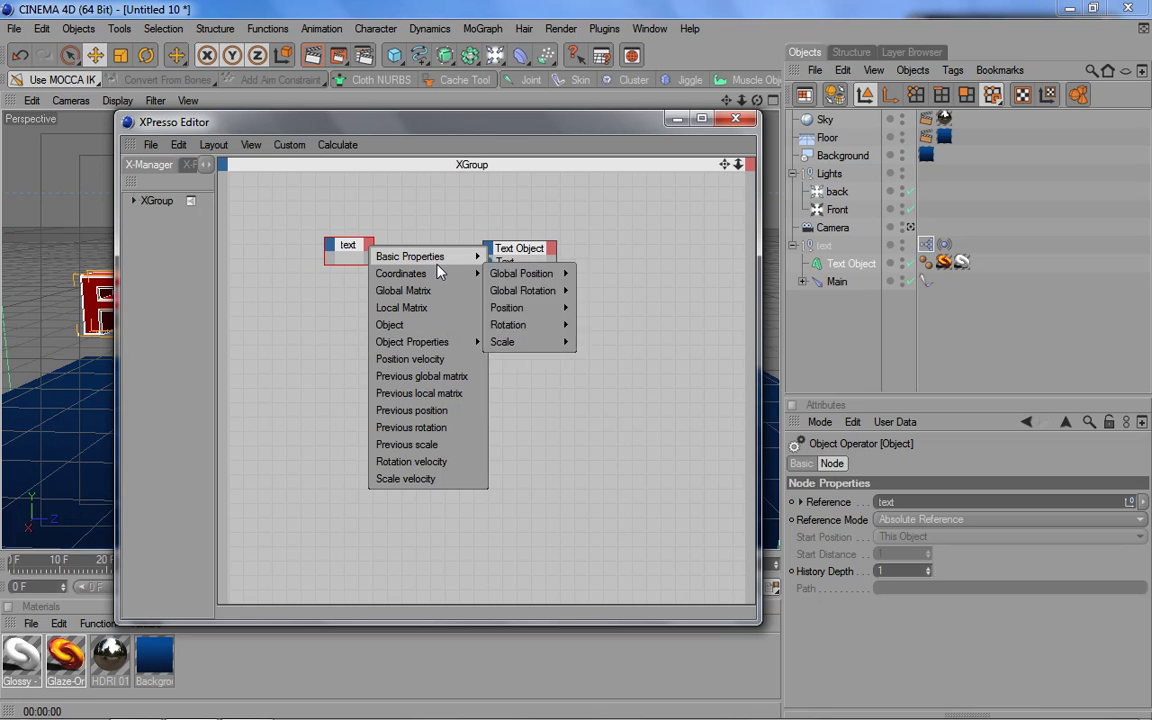
mouse_move(410, 256)
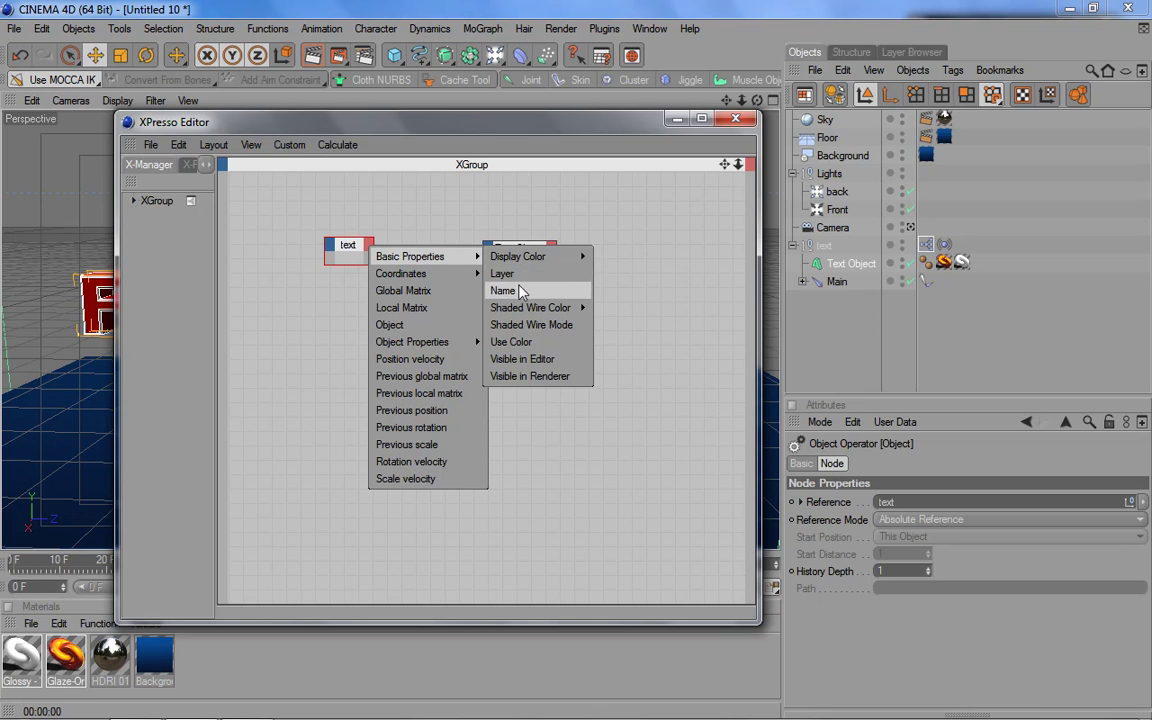
left_click(503, 290)
left_click_drag(368, 258, 489, 263)
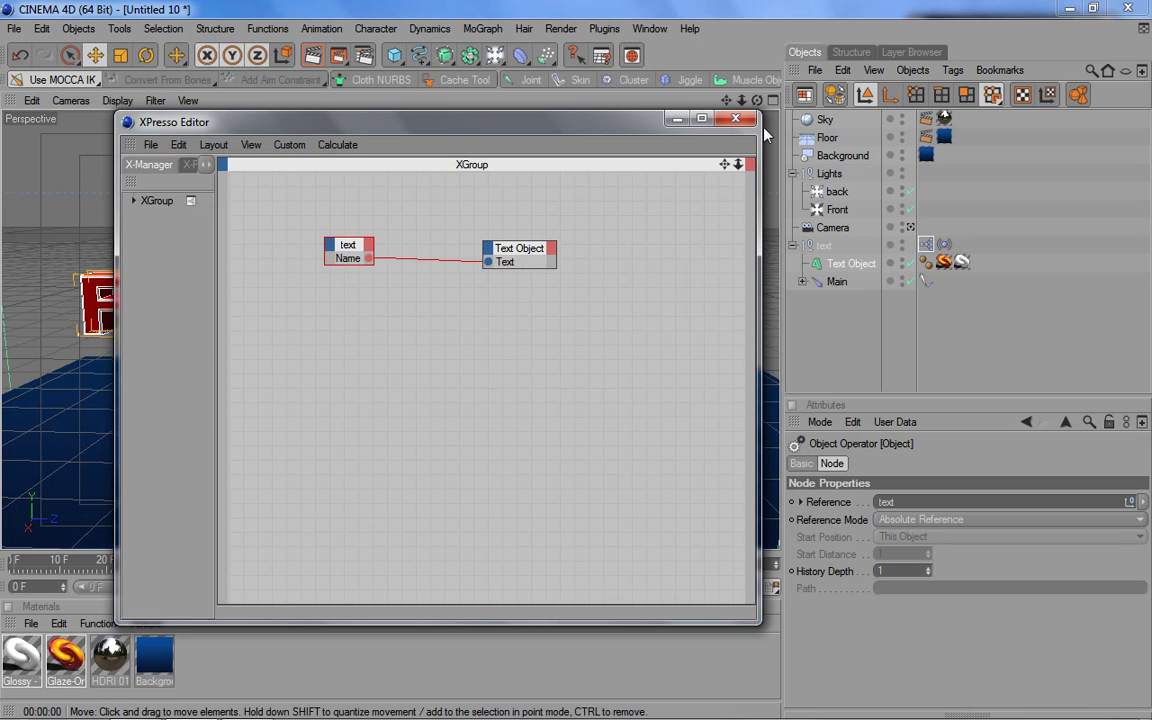
left_click(736, 118)
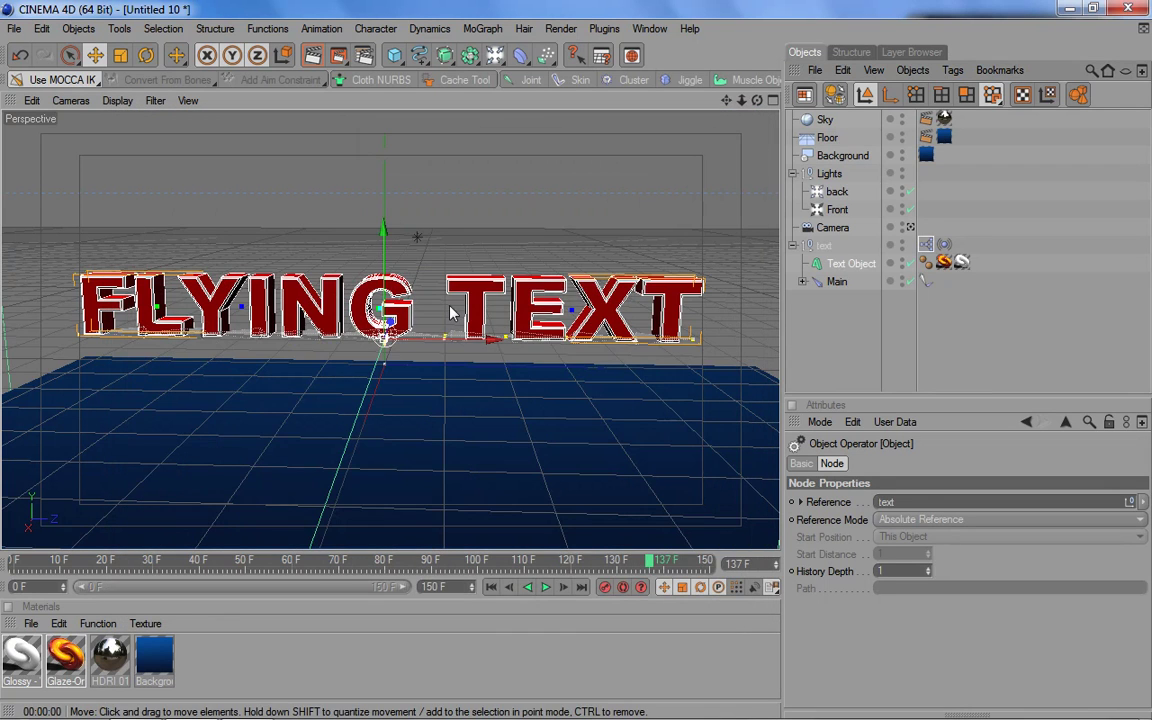
Rename the text null to 'WOW' so the lettering reads WOW.
left_click(825, 246)
left_click(838, 264)
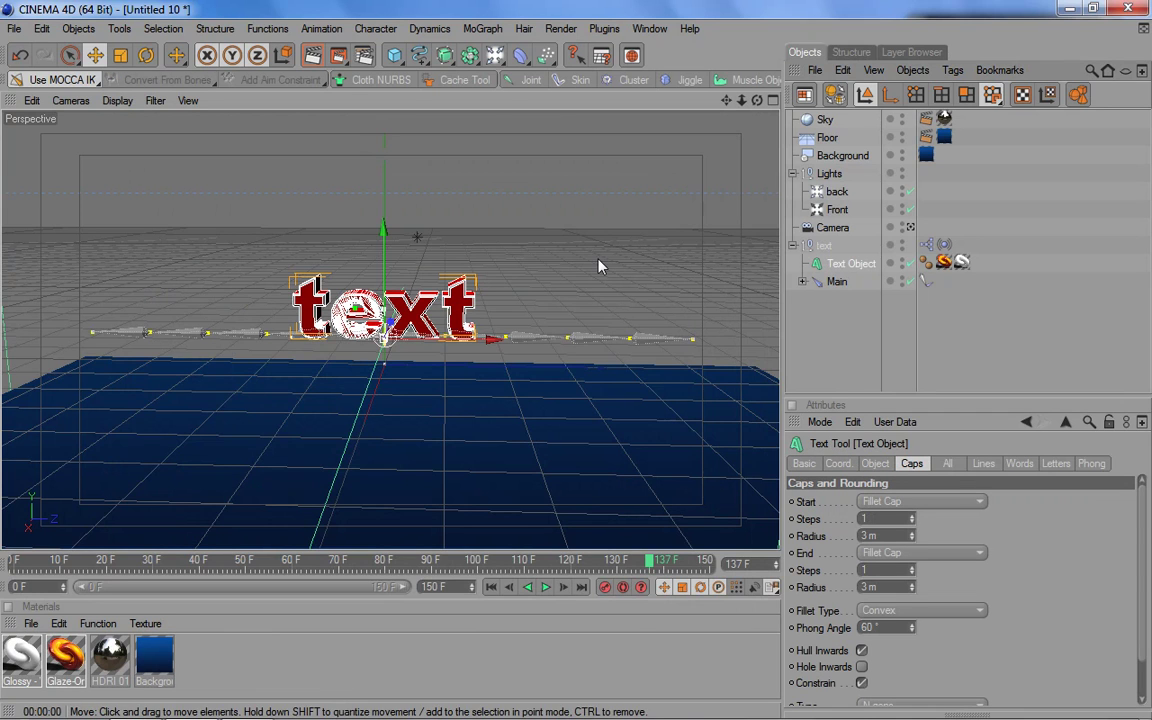
mouse_move(502, 326)
left_mouse_down("alt")
mouse_move(502, 350)
mouse_move(548, 386)
left_mouse_up("alt")
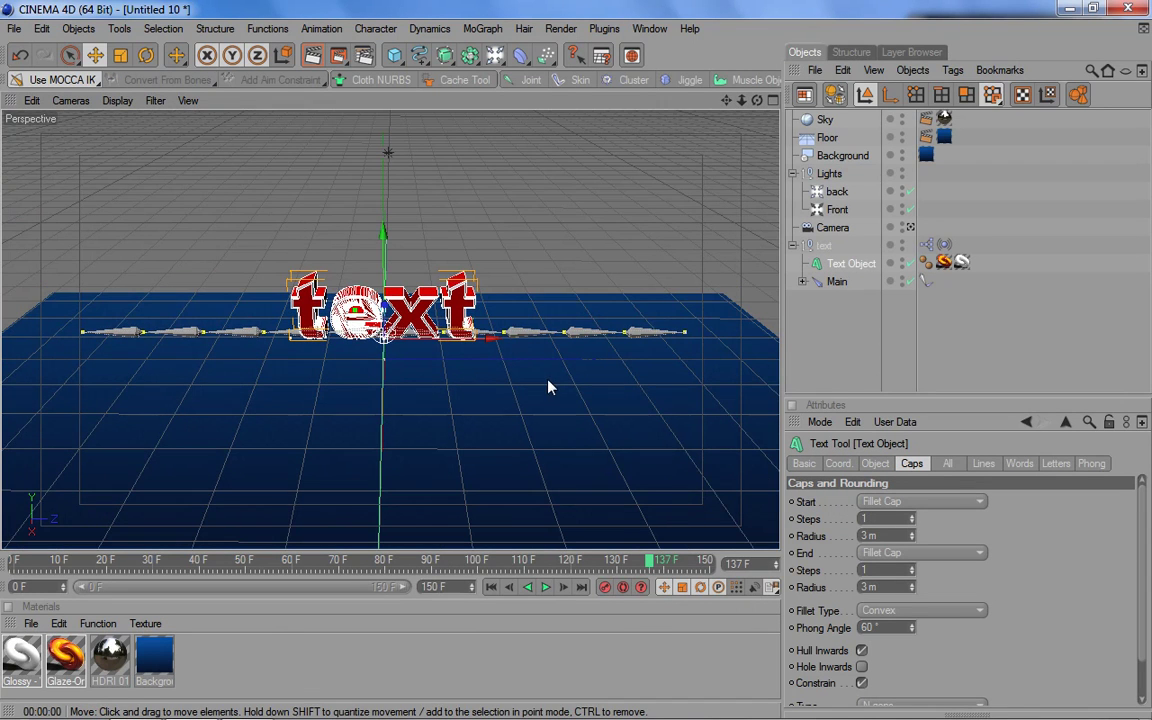
left_click(826, 247)
double_click(826, 247)
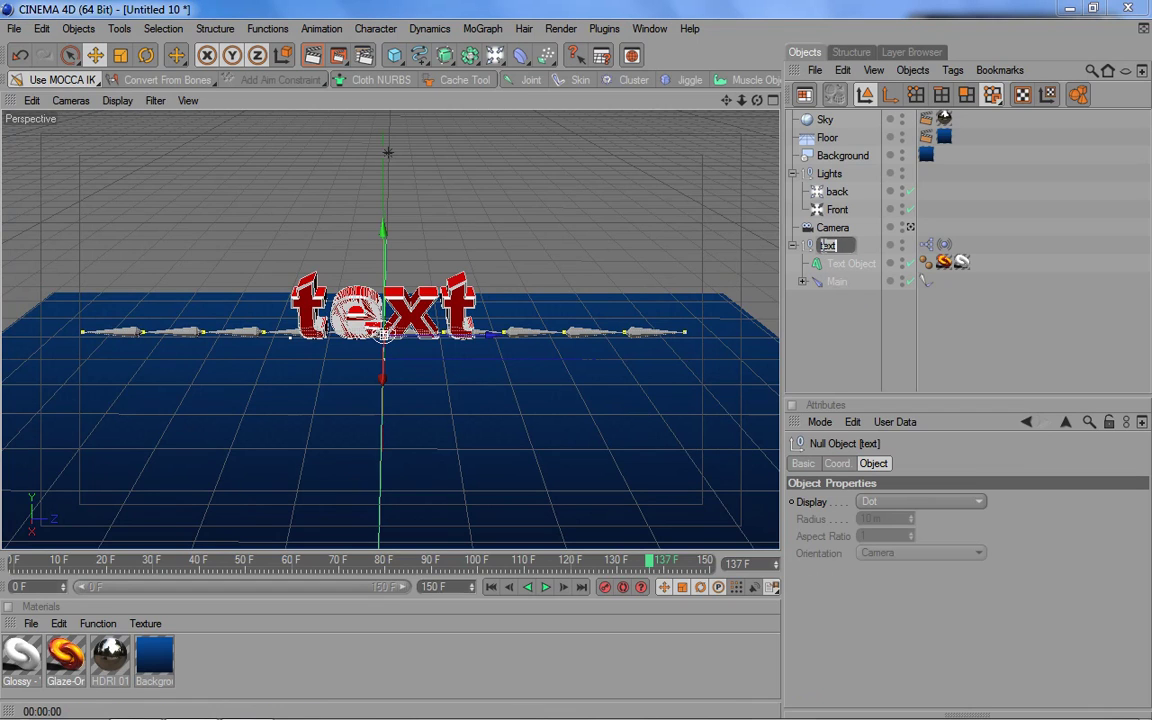
type("WOW")
key("Return")
Duplicate the WOW rig and move the copy above the original.
left_click(840, 305)
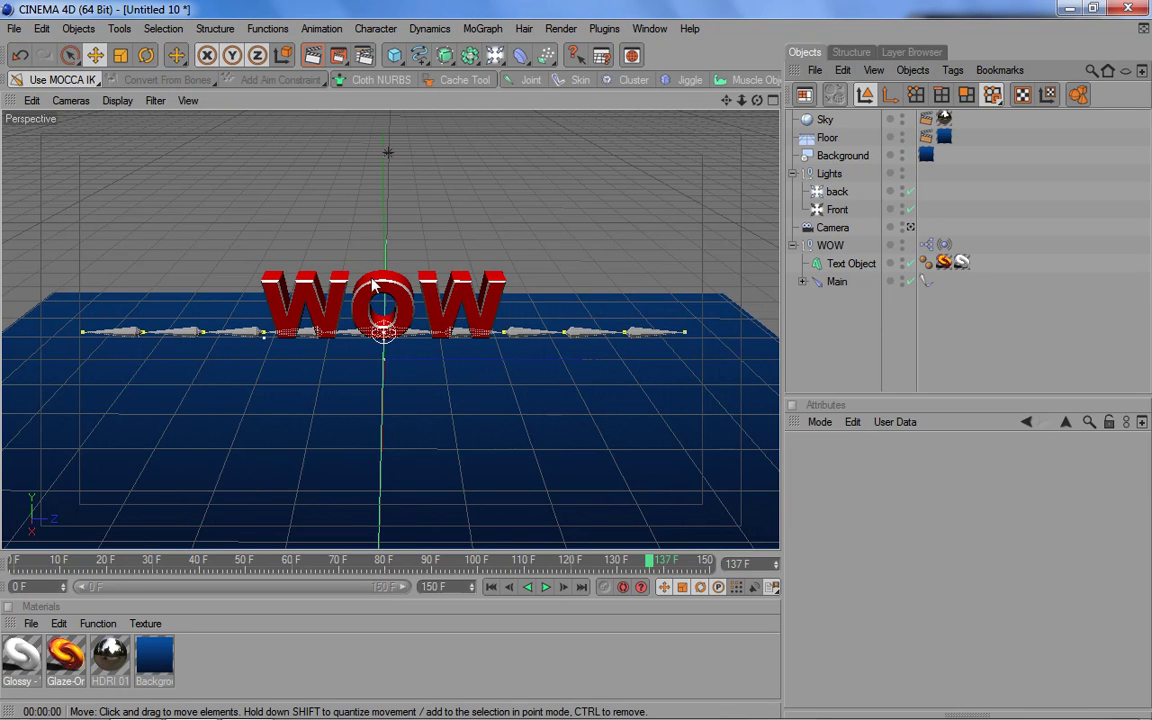
left_click_drag(592, 392, 617, 326, "alt")
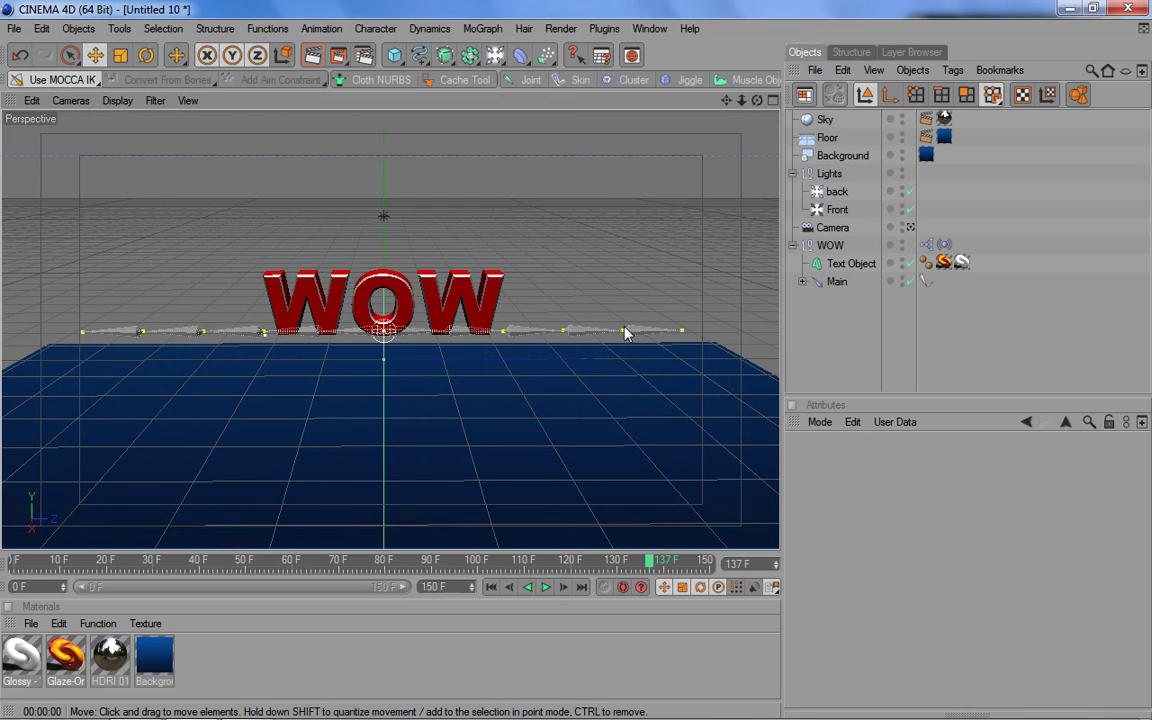
scroll(560, 368, "down", 3)
scroll(545, 372, "down", 2)
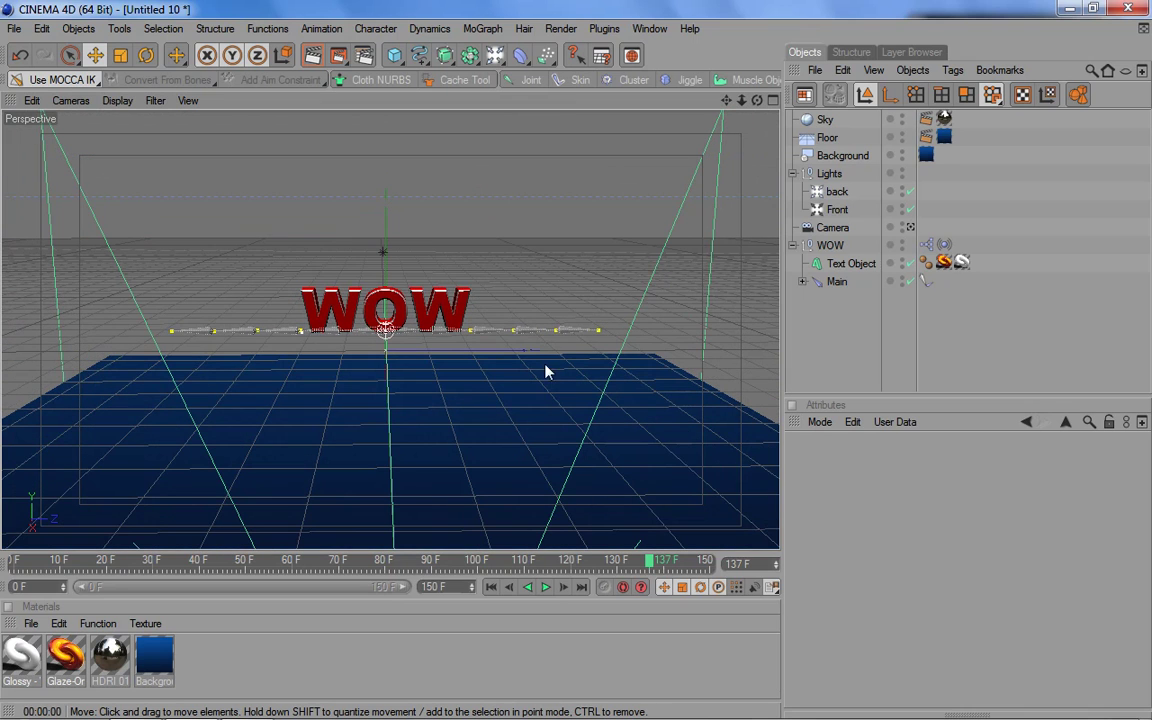
left_click(829, 247)
left_click(794, 246)
left_click_drag(835, 265, 834, 263, "ctrl")
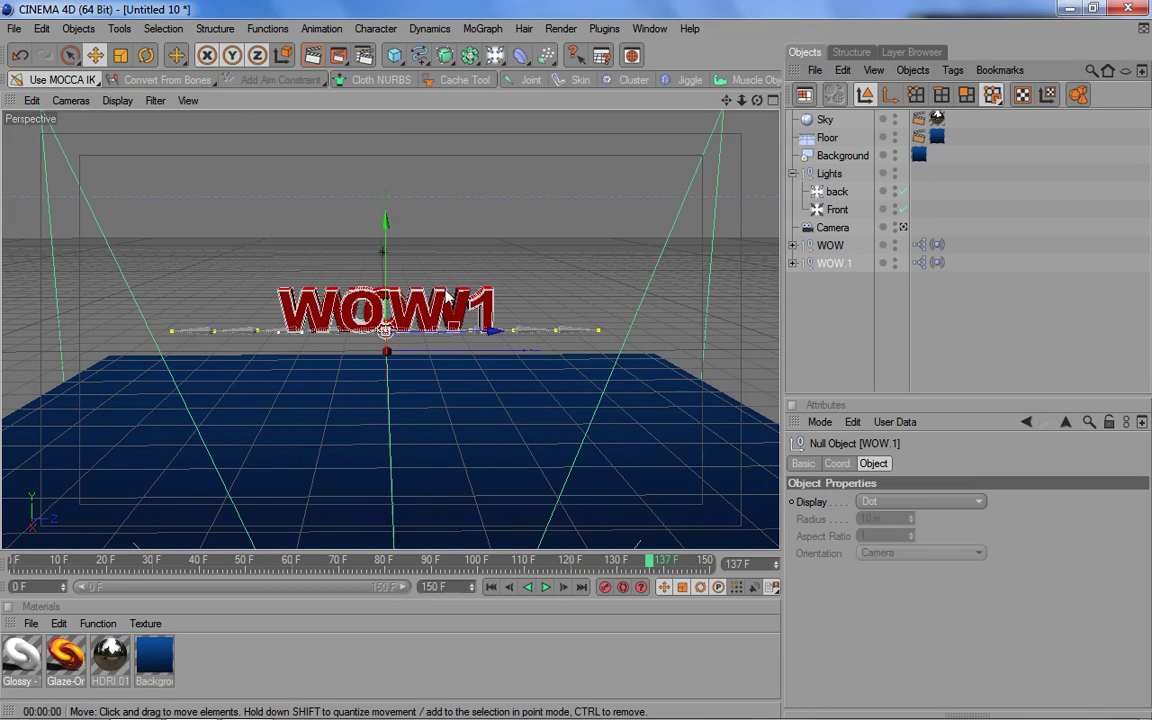
left_click_drag(386, 255, 386, 160)
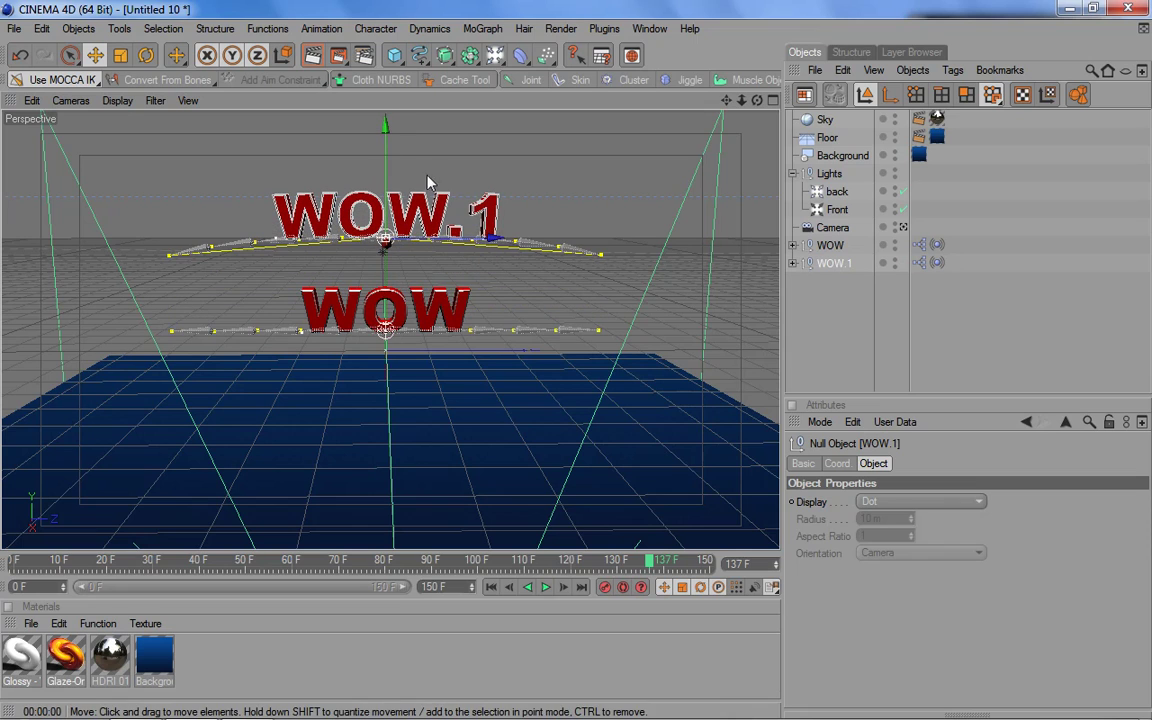
Rename the copy to 'hahaha' and play the animation to watch both texts bob.
double_click(836, 264)
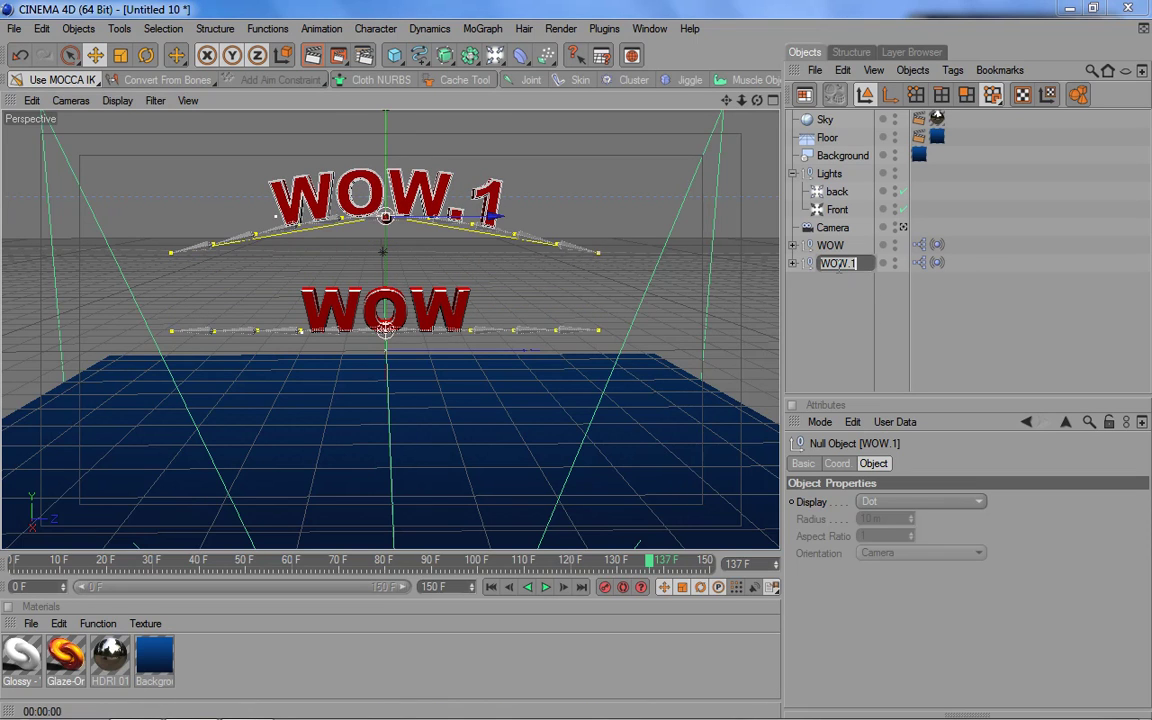
type("hahaha")
key("Return")
left_click(761, 265)
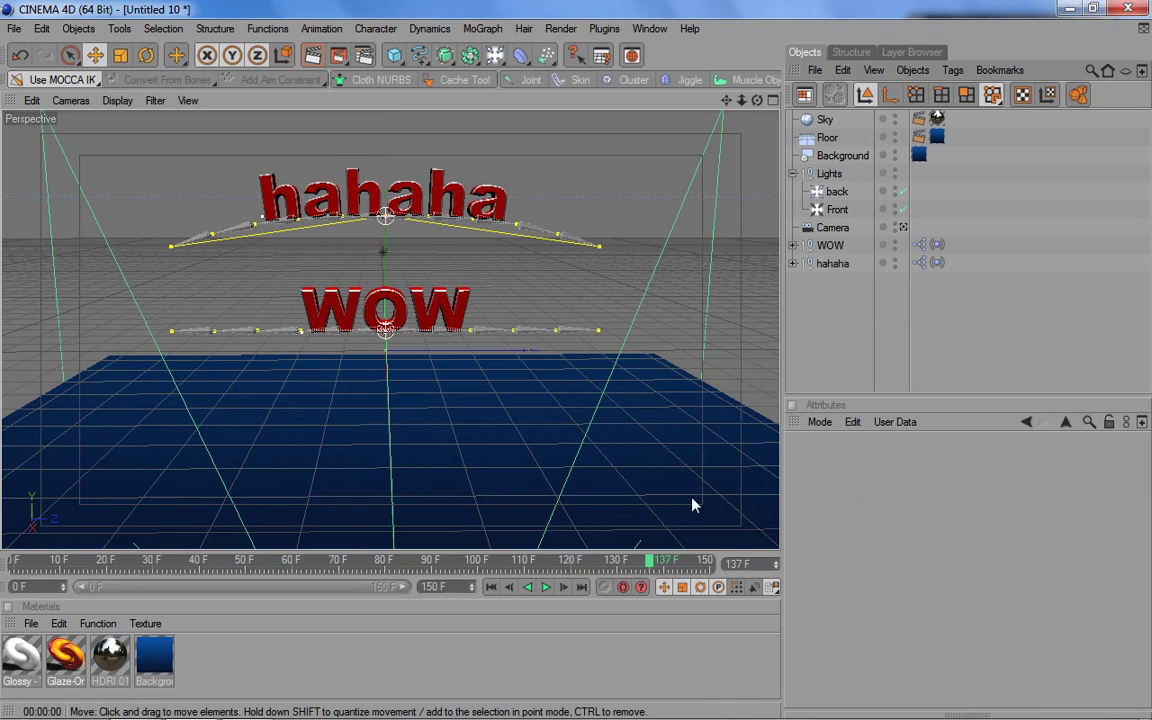
left_click(545, 587)
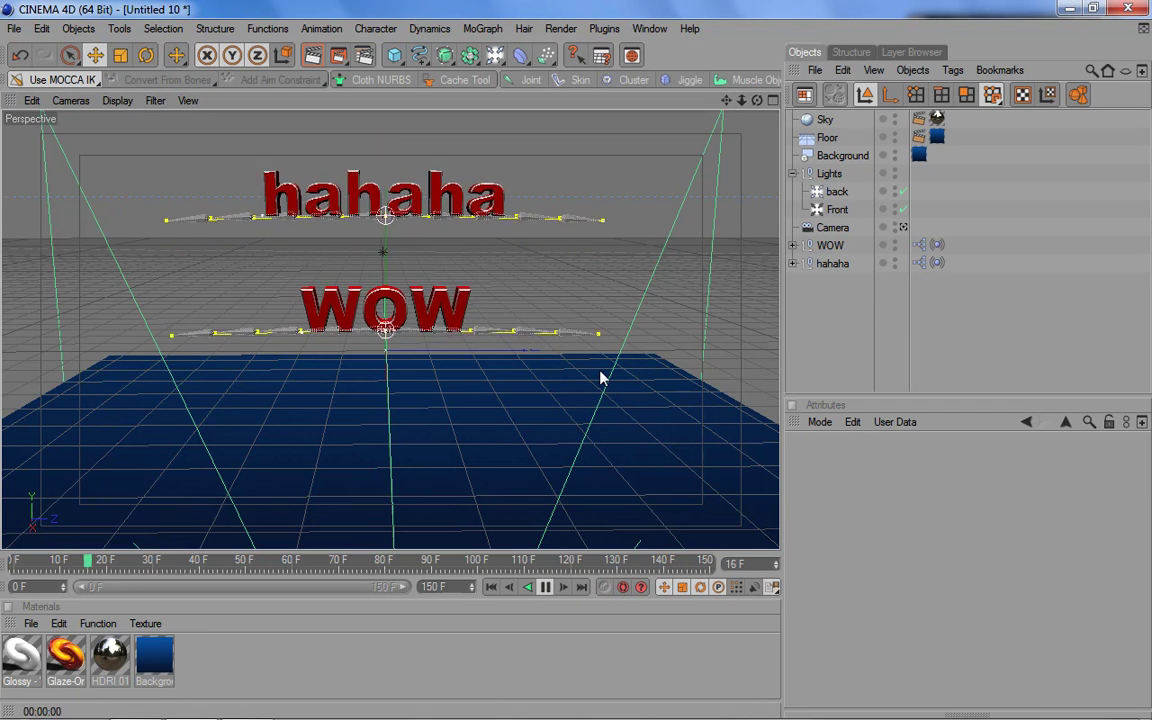